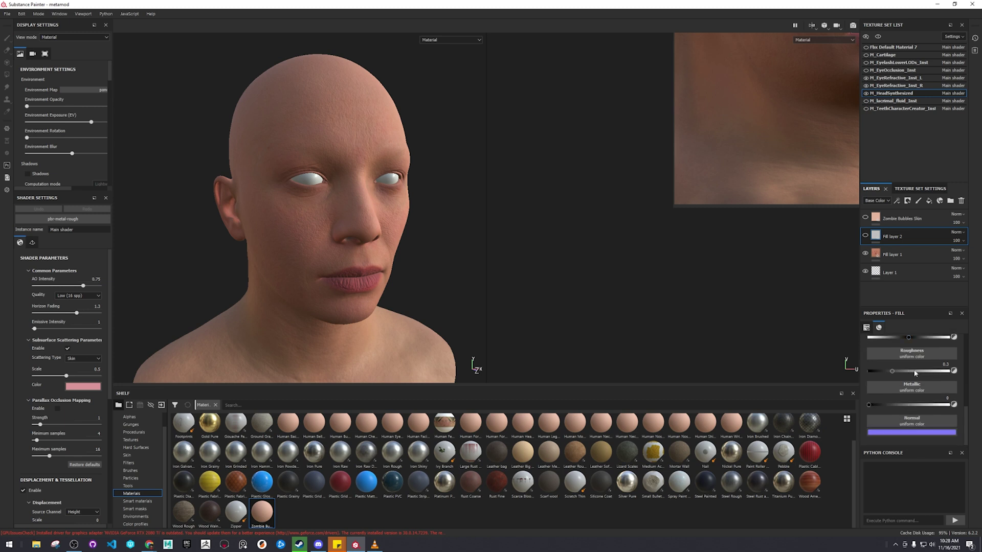
Delete Fill layer 2 and the Zombie Bubbles Skin layer from the head's layer stack
{"action": "left_click", "coordinate": [901, 255]}
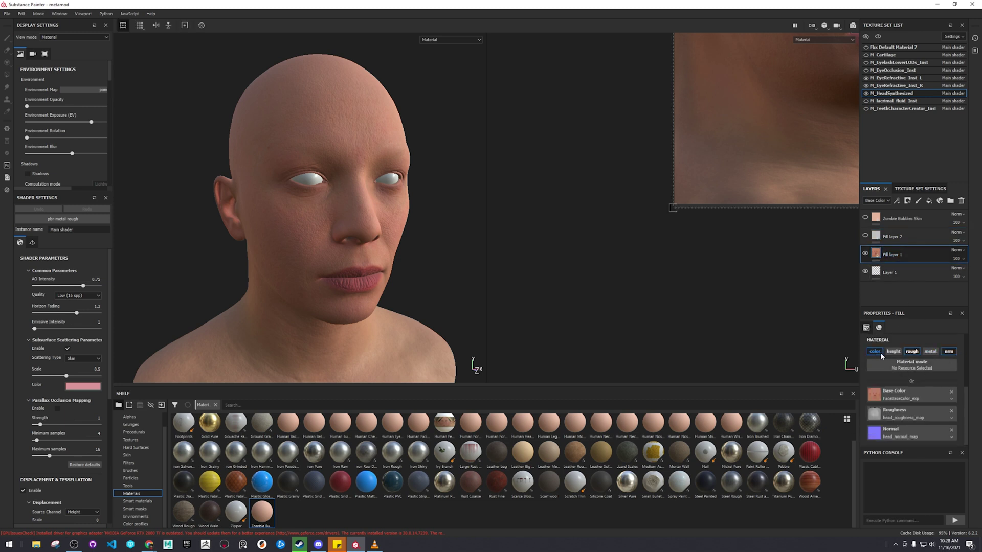
{"action": "scroll", "coordinate": [933, 357], "scroll_direction": "up", "scroll_amount": 5}
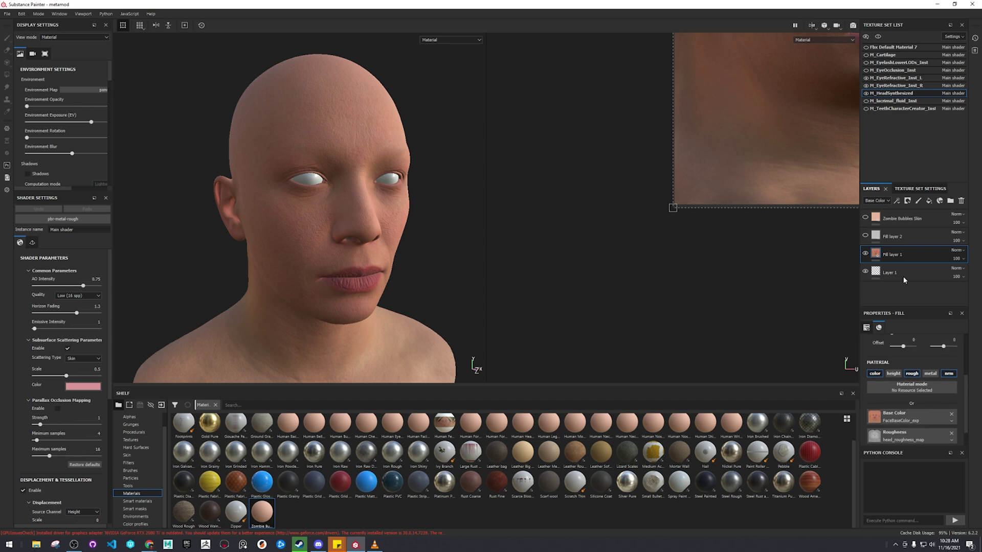
{"action": "scroll", "coordinate": [910, 423], "scroll_direction": "up", "scroll_amount": 1}
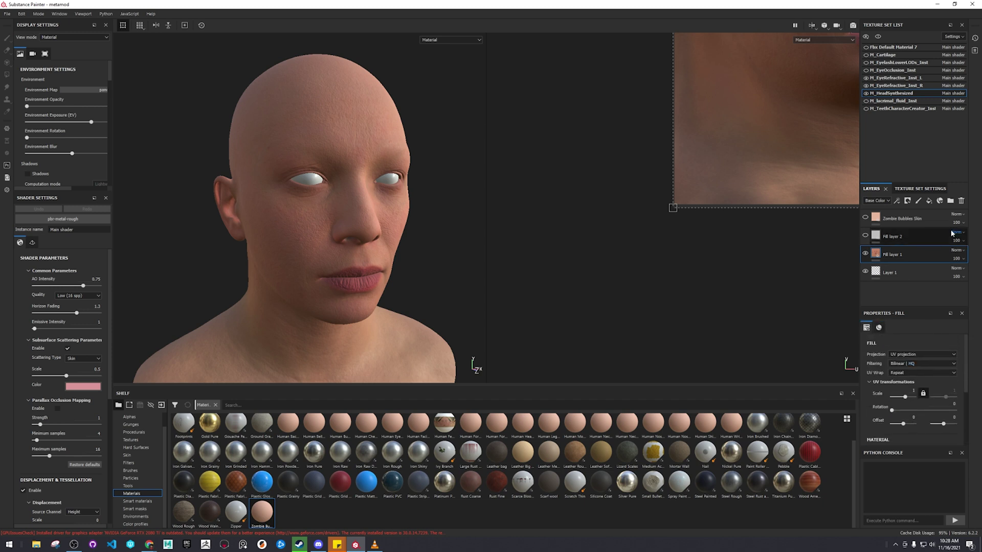
{"action": "left_click", "coordinate": [913, 237]}
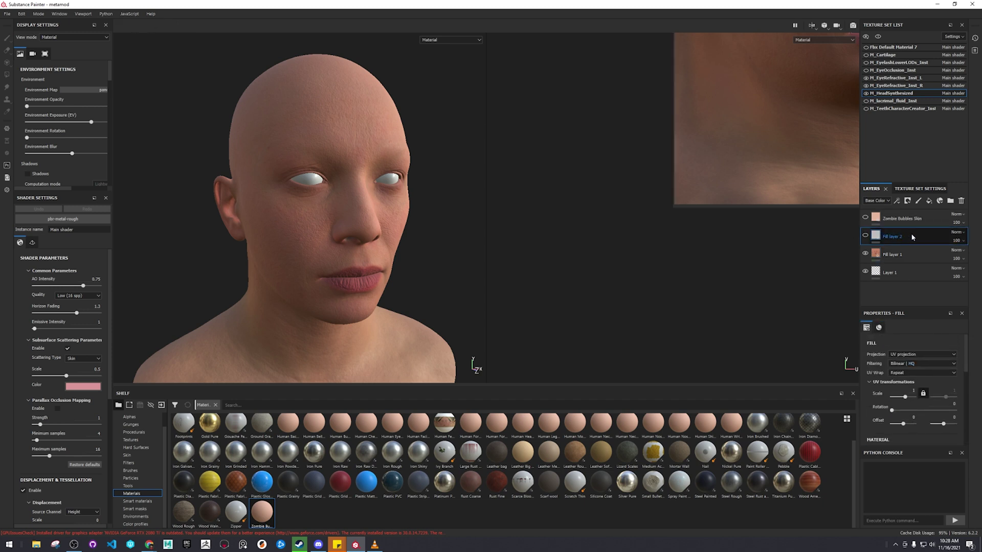
{"action": "key", "text": "Delete"}
{"action": "key", "text": "Delete"}
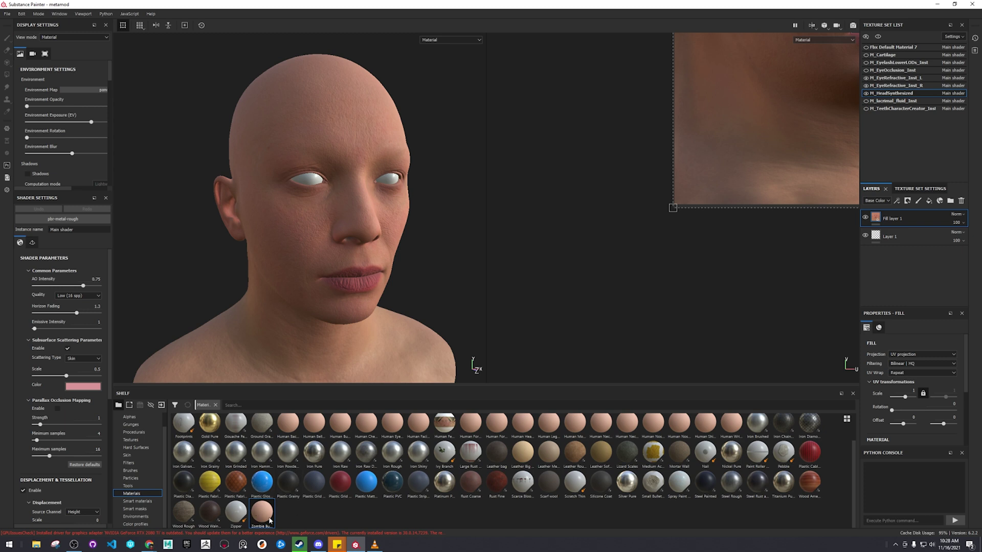
Add the Zombie Bubbles Skin material as a layer above Fill layer 1 and inspect it on the head
{"action": "mouse_move", "coordinate": [261, 519]}
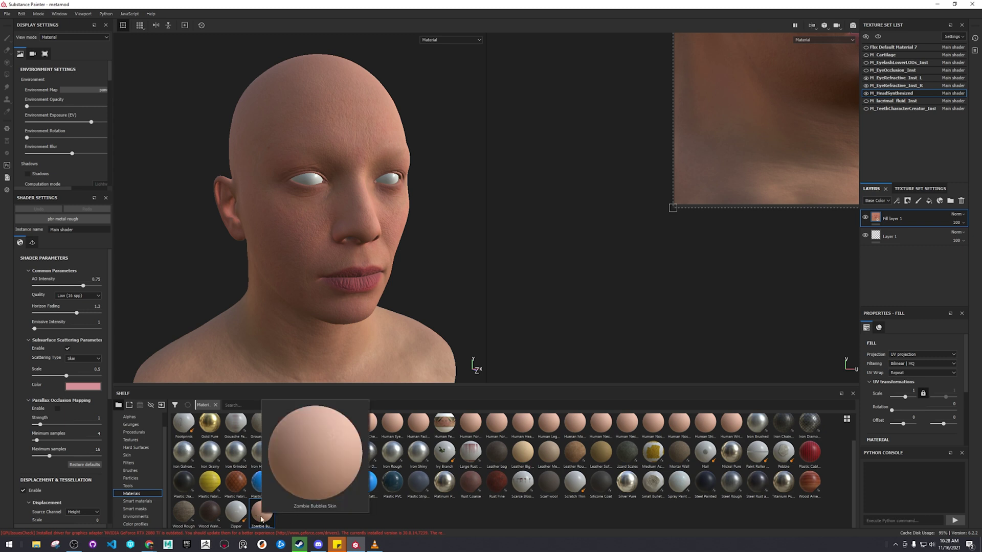
{"action": "left_click_drag", "start_coordinate": [261, 519], "coordinate": [904, 217]}
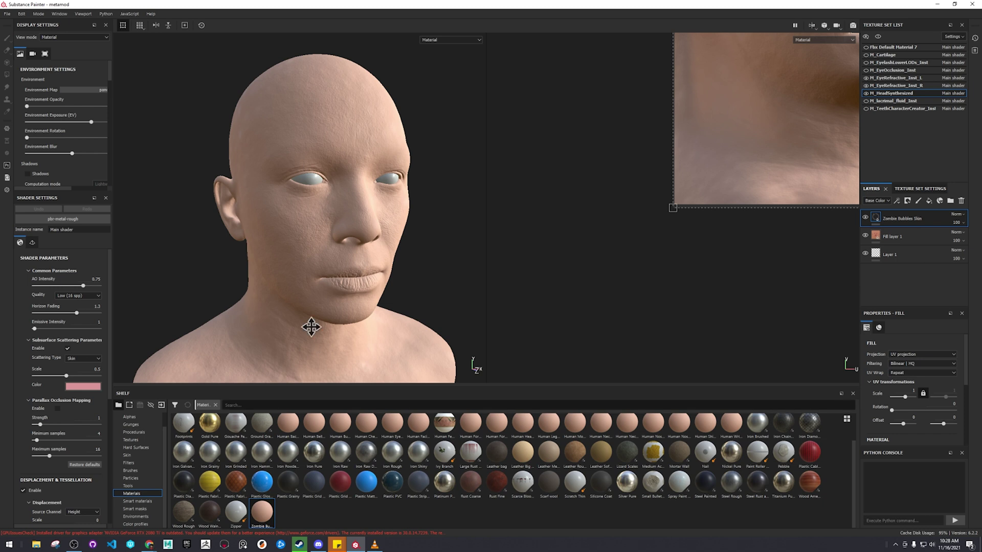
{"action": "left_click_drag", "start_coordinate": [309, 324], "coordinate": [378, 245], "text": "alt"}
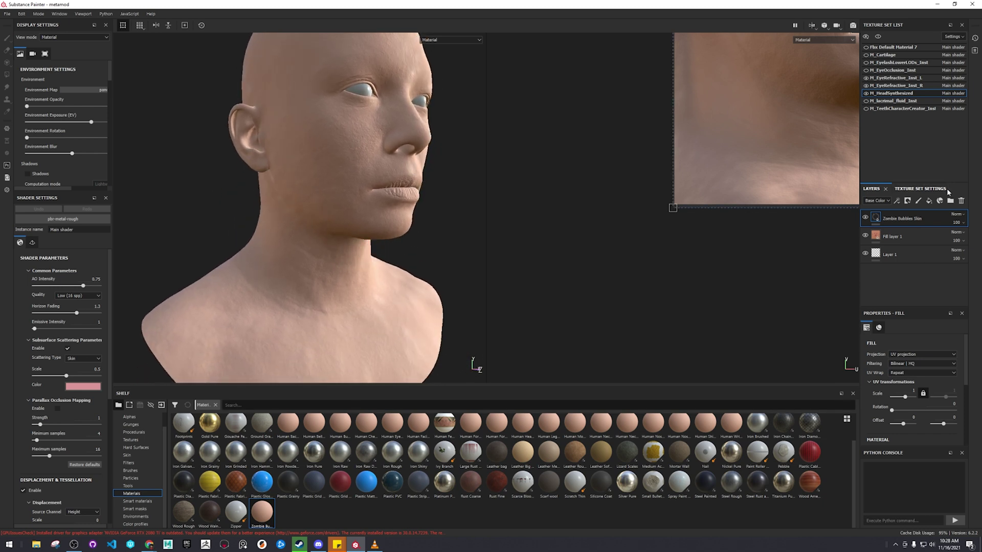
{"action": "left_click", "coordinate": [865, 217]}
{"action": "left_click", "coordinate": [866, 217]}
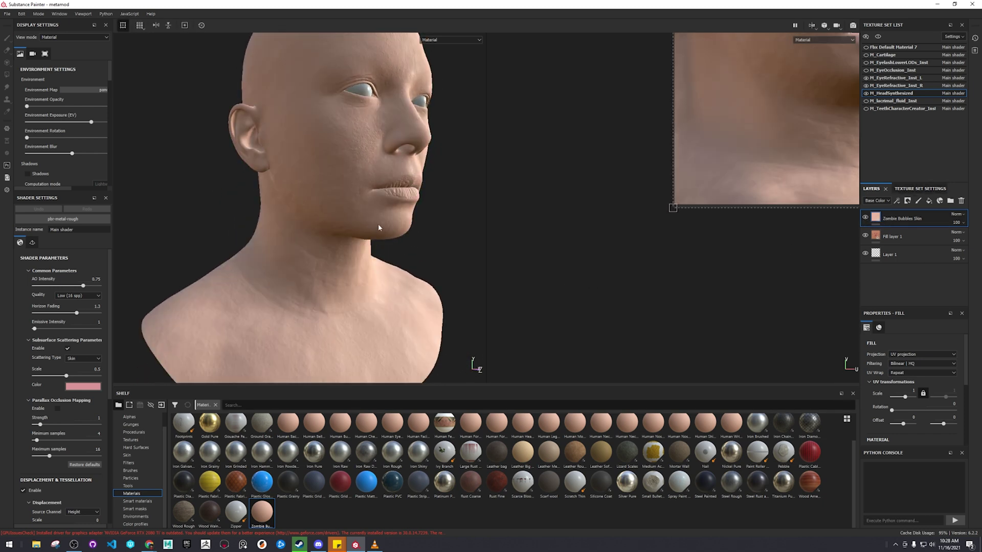
{"action": "left_click_drag", "start_coordinate": [379, 227], "coordinate": [333, 284], "text": "alt"}
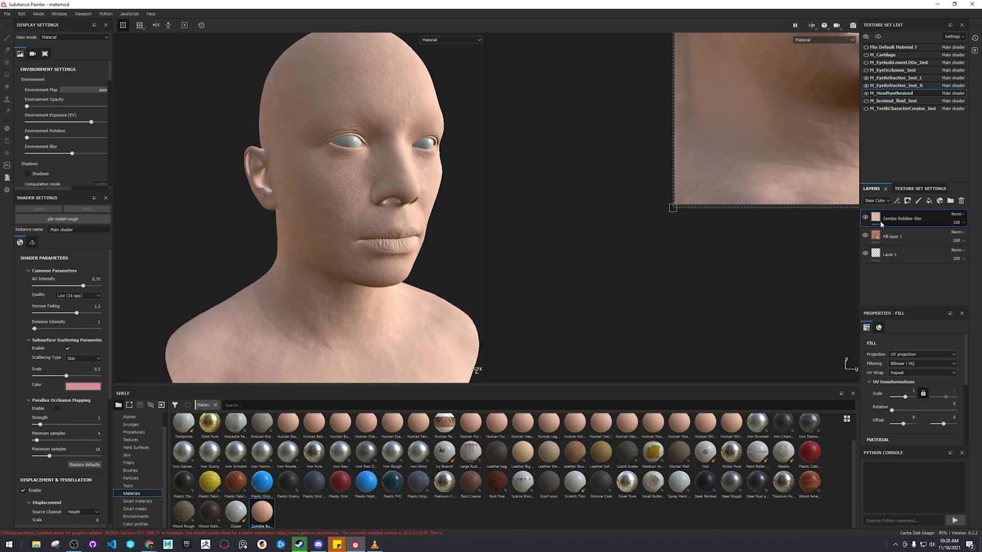
{"action": "scroll", "coordinate": [917, 392], "scroll_direction": "down", "scroll_amount": 3}
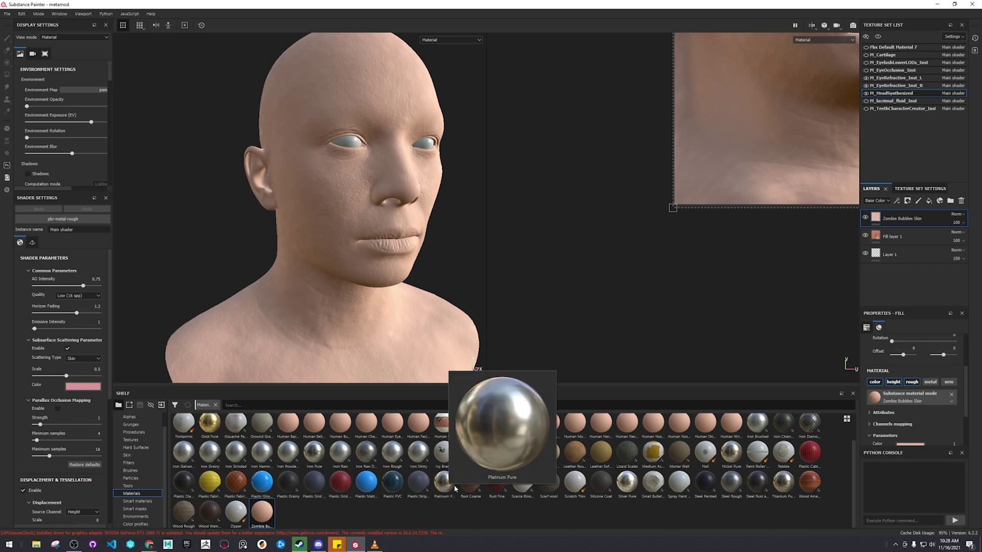
Add the Platinum Pure material as the topmost layer and hide the Zombie Bubbles Skin layer
{"action": "mouse_move", "coordinate": [446, 487]}
{"action": "left_click_drag", "start_coordinate": [446, 490], "coordinate": [828, 262]}
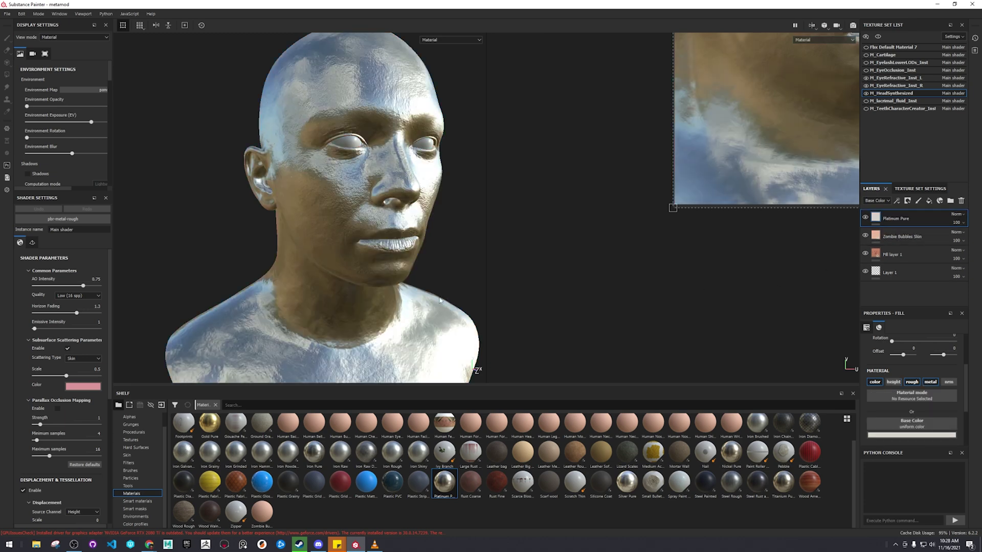
{"action": "left_click_drag", "start_coordinate": [439, 301], "coordinate": [353, 246], "text": "alt"}
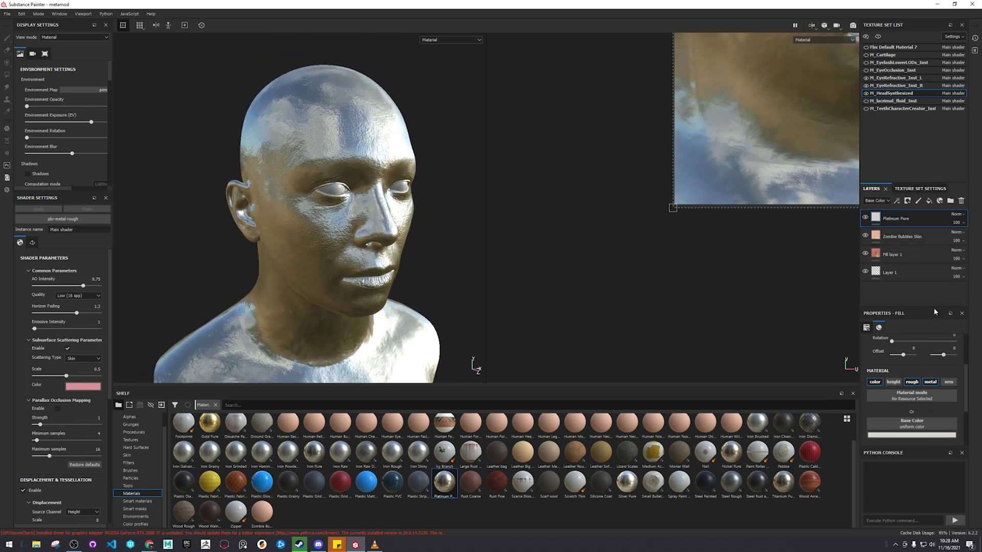
{"action": "left_click", "coordinate": [865, 236]}
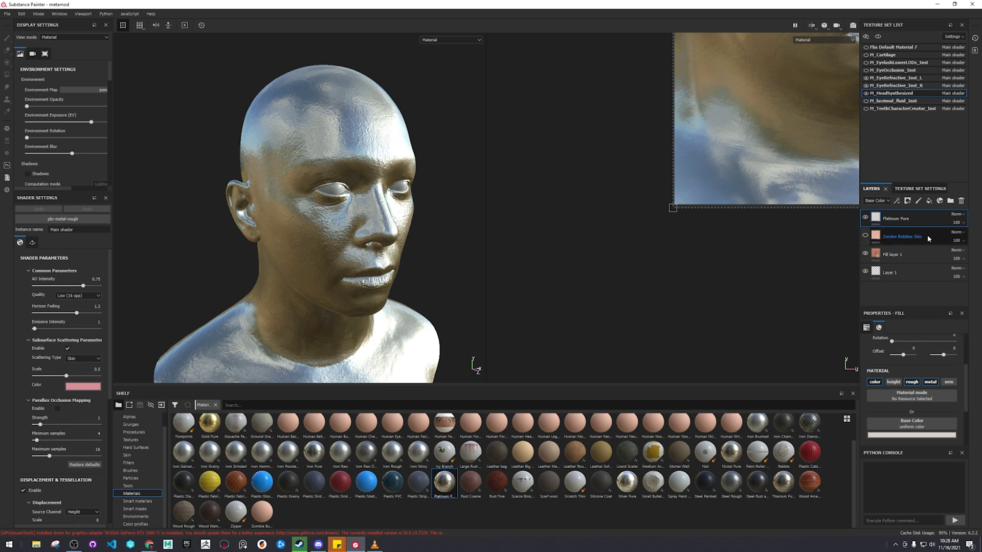
Add a black mask to the Platinum Pure layer and look over its fill properties
{"action": "right_click", "coordinate": [931, 223]}
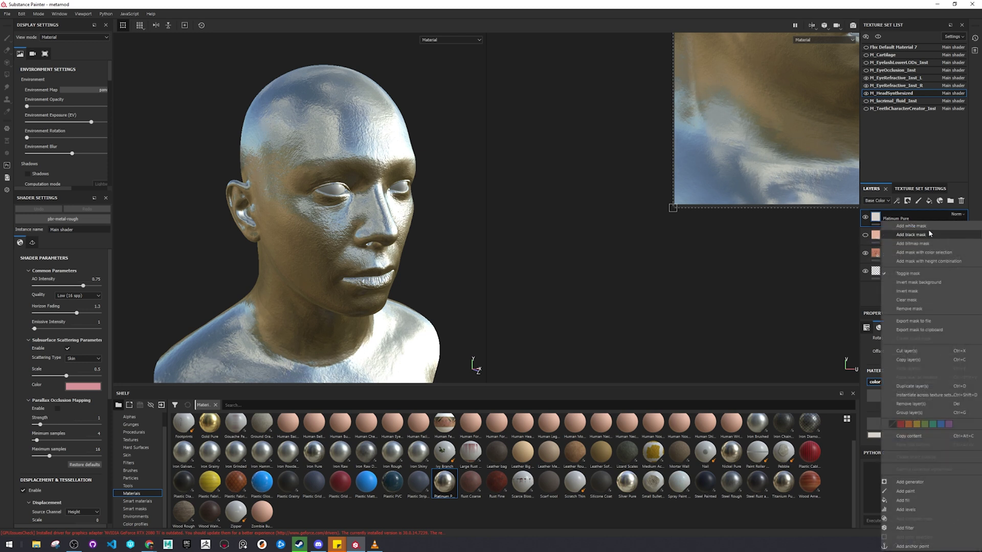
{"action": "left_click", "coordinate": [911, 235]}
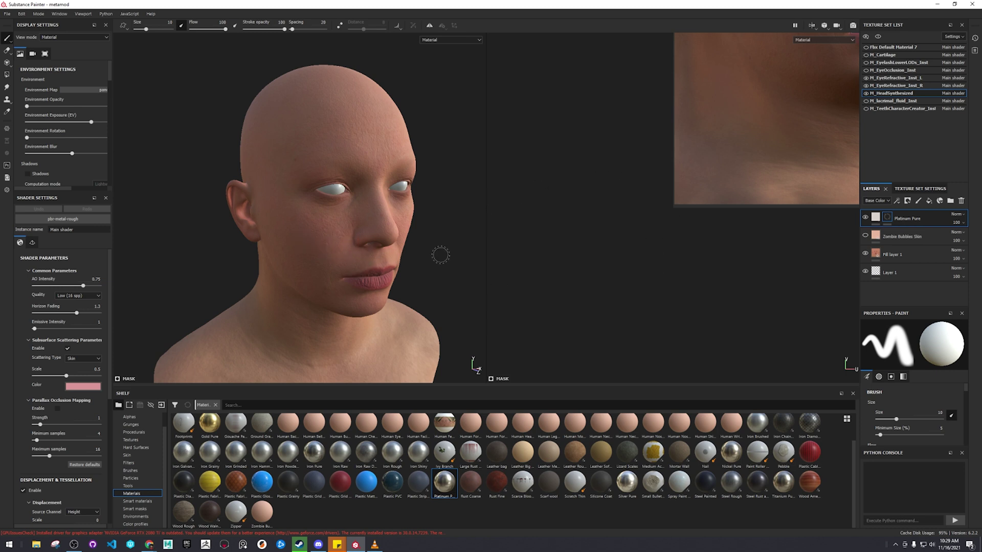
{"action": "left_click", "coordinate": [887, 219]}
{"action": "left_click", "coordinate": [876, 217]}
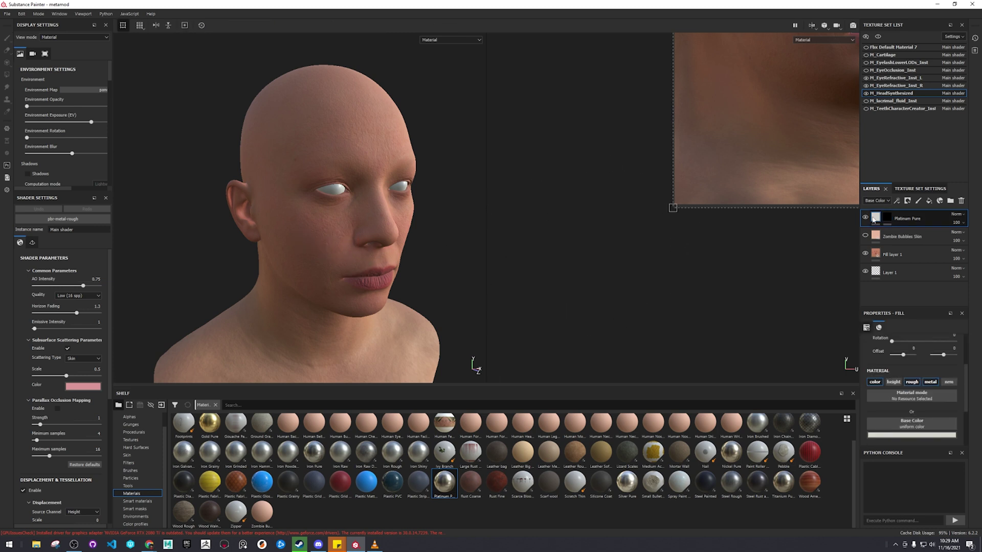
{"action": "scroll", "coordinate": [932, 393], "scroll_direction": "down", "scroll_amount": 3}
{"action": "scroll", "coordinate": [919, 350], "scroll_direction": "up", "scroll_amount": 3}
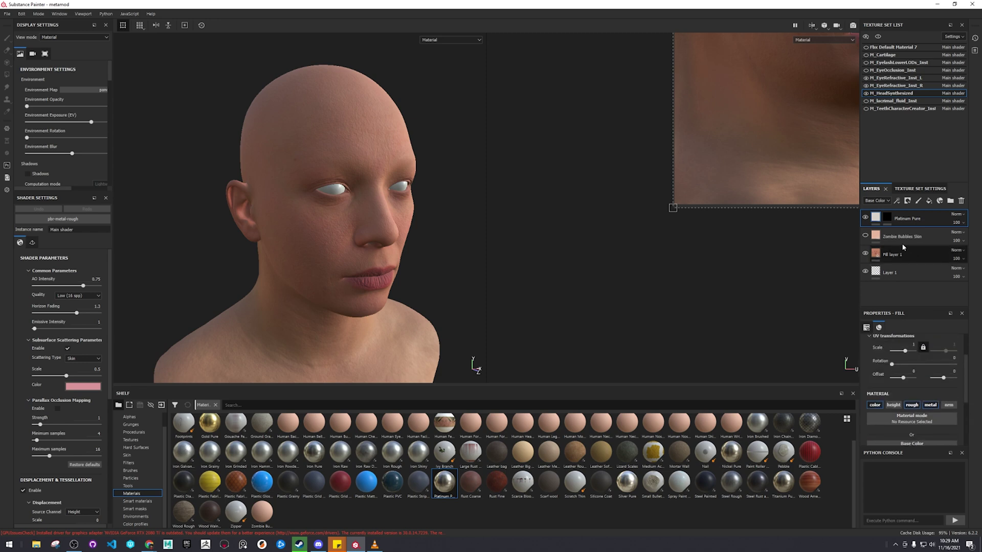
{"action": "left_click_drag", "start_coordinate": [383, 236], "coordinate": [393, 256], "text": "alt"}
{"action": "key", "text": "b"}
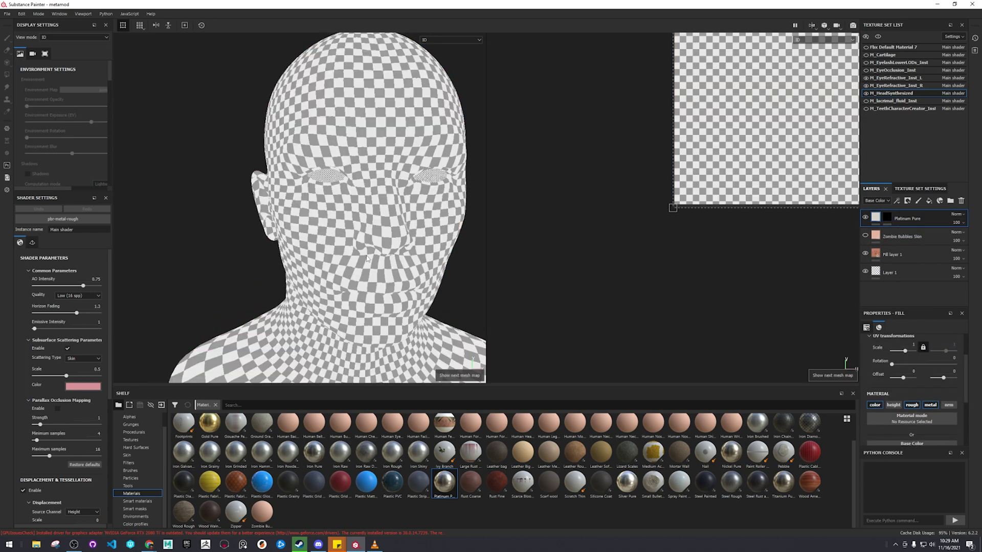
{"action": "key", "text": "b"}
{"action": "key", "text": "b"}
{"action": "key", "text": "m"}
Paint on the Platinum Pure mask with the size 18 brush to reveal a metal streak from below the character's right eye down the cheek
{"action": "left_click_drag", "start_coordinate": [327, 257], "coordinate": [405, 307], "text": "alt"}
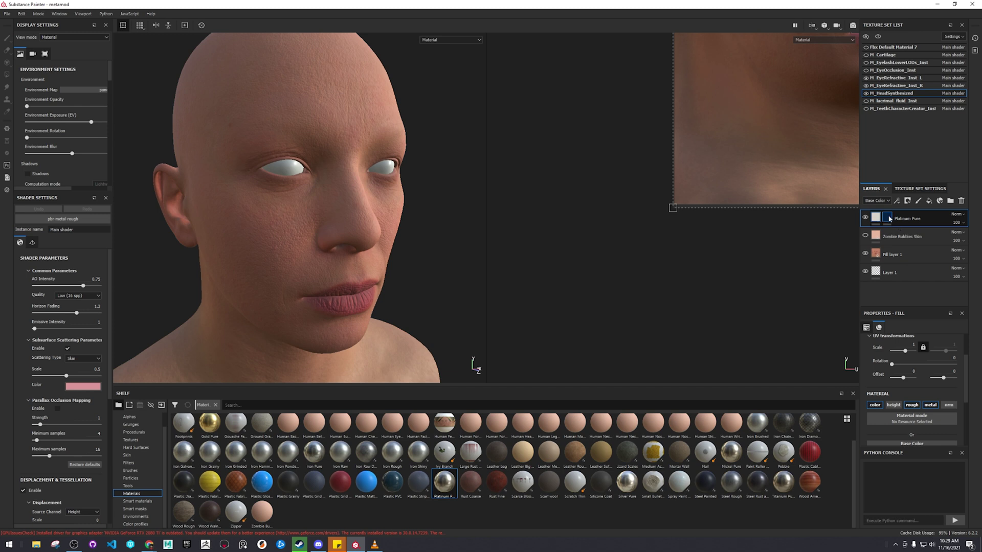
{"action": "key", "text": "1"}
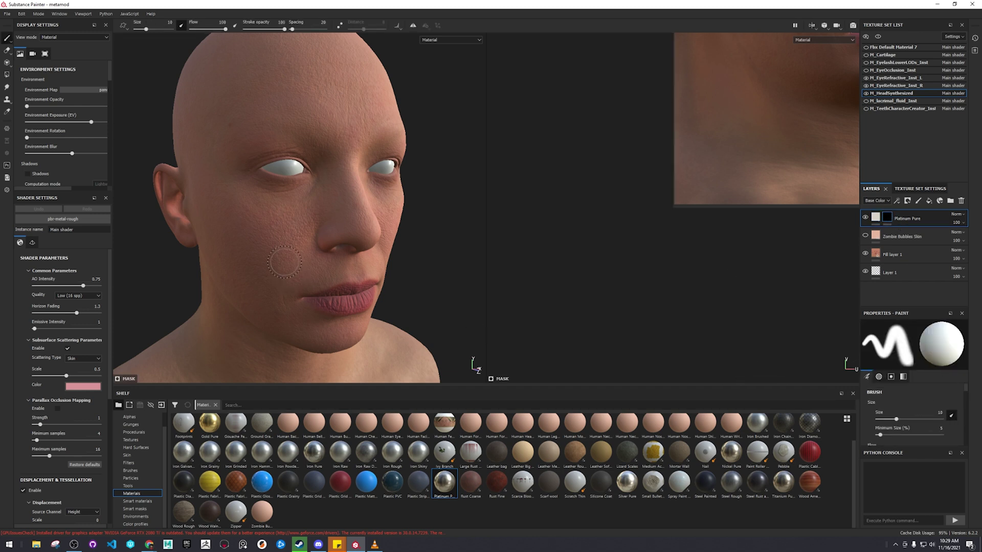
{"action": "mouse_move", "coordinate": [289, 250]}
{"action": "left_mouse_down", "text": "alt"}
{"action": "mouse_move", "coordinate": [264, 222]}
{"action": "mouse_move", "coordinate": [287, 222]}
{"action": "mouse_move", "coordinate": [281, 243]}
{"action": "mouse_move", "coordinate": [293, 189]}
{"action": "left_mouse_up", "text": "alt"}
{"action": "middle_click_drag", "start_coordinate": [293, 190], "coordinate": [294, 206], "text": "alt"}
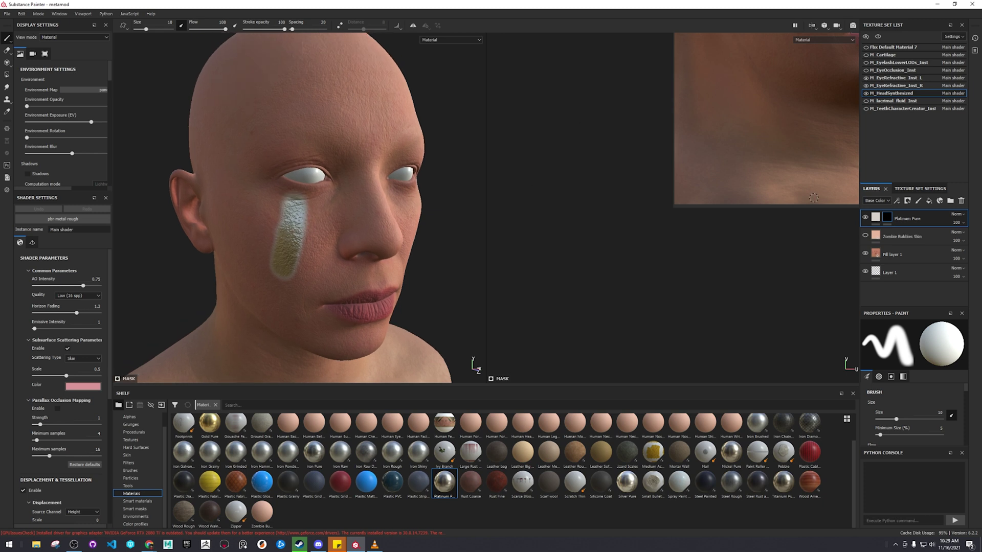
{"action": "left_click", "coordinate": [888, 219]}
{"action": "mouse_move", "coordinate": [304, 258]}
{"action": "left_mouse_down", "text": "alt"}
{"action": "mouse_move", "coordinate": [338, 230]}
{"action": "mouse_move", "coordinate": [320, 224]}
{"action": "mouse_move", "coordinate": [302, 271]}
{"action": "mouse_move", "coordinate": [305, 223]}
{"action": "mouse_move", "coordinate": [327, 193]}
{"action": "mouse_move", "coordinate": [313, 248]}
{"action": "left_mouse_up", "text": "alt"}
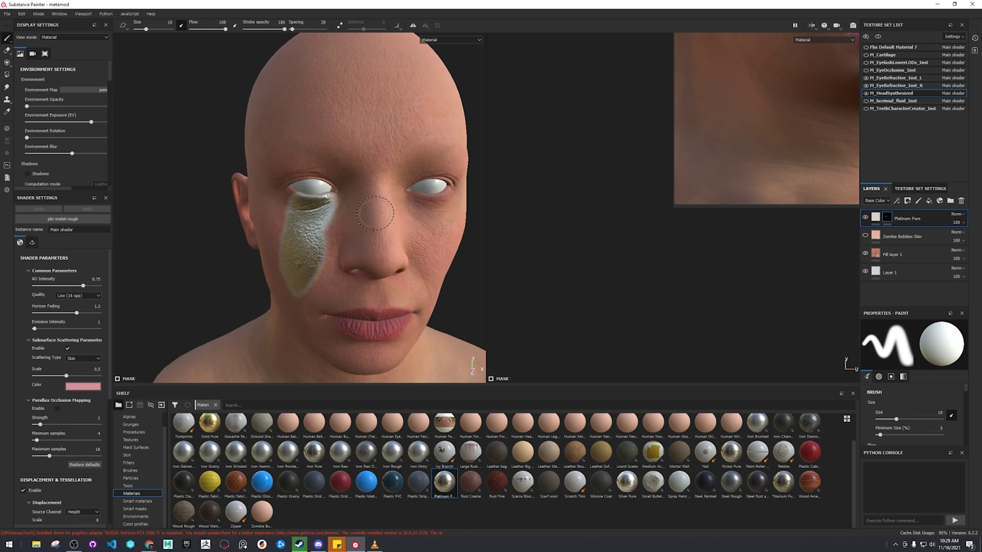
{"action": "left_click_drag", "start_coordinate": [375, 213], "coordinate": [358, 240], "text": "alt"}
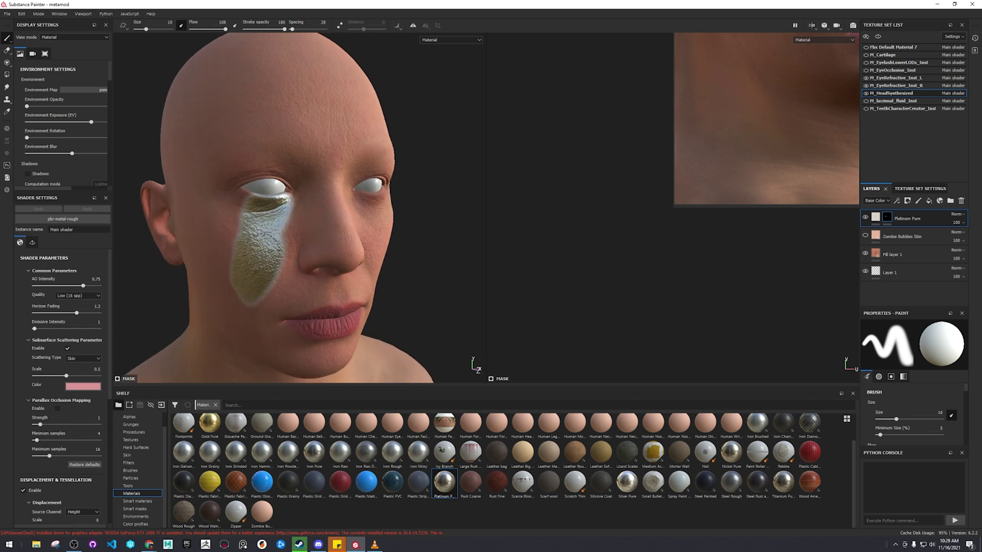
{"action": "mouse_move", "coordinate": [211, 253]}
{"action": "left_mouse_down", "text": "alt"}
{"action": "mouse_move", "coordinate": [304, 225]}
{"action": "mouse_move", "coordinate": [324, 246]}
{"action": "mouse_move", "coordinate": [348, 241]}
{"action": "left_mouse_up", "text": "alt"}
{"action": "left_click_drag", "start_coordinate": [333, 199], "coordinate": [339, 200], "text": "alt"}
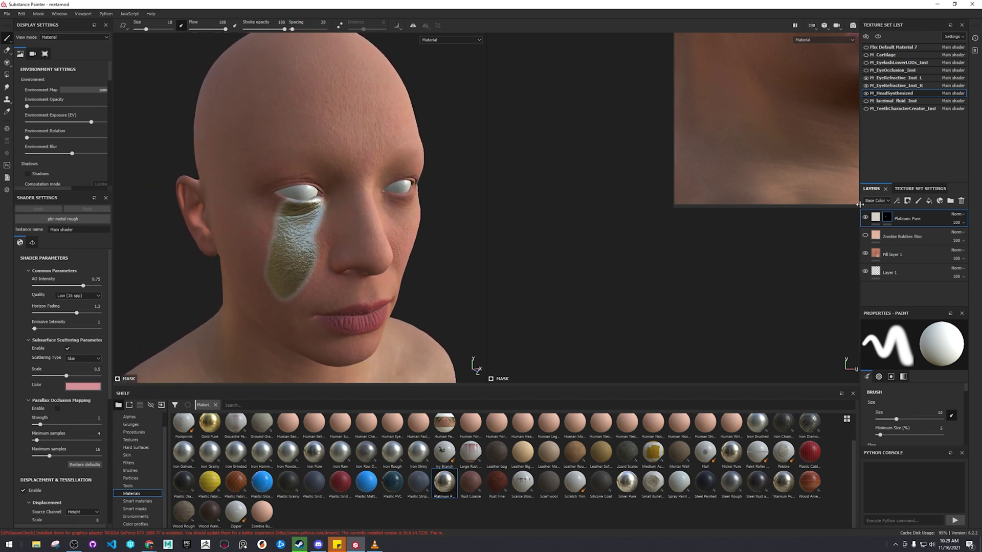
Lower the Platinum Pure layer's Base Color opacity to 0
{"action": "left_click", "coordinate": [963, 223]}
{"action": "mouse_move", "coordinate": [976, 239]}
{"action": "left_mouse_down"}
{"action": "mouse_move", "coordinate": [935, 239]}
{"action": "mouse_move", "coordinate": [978, 237]}
{"action": "left_mouse_up"}
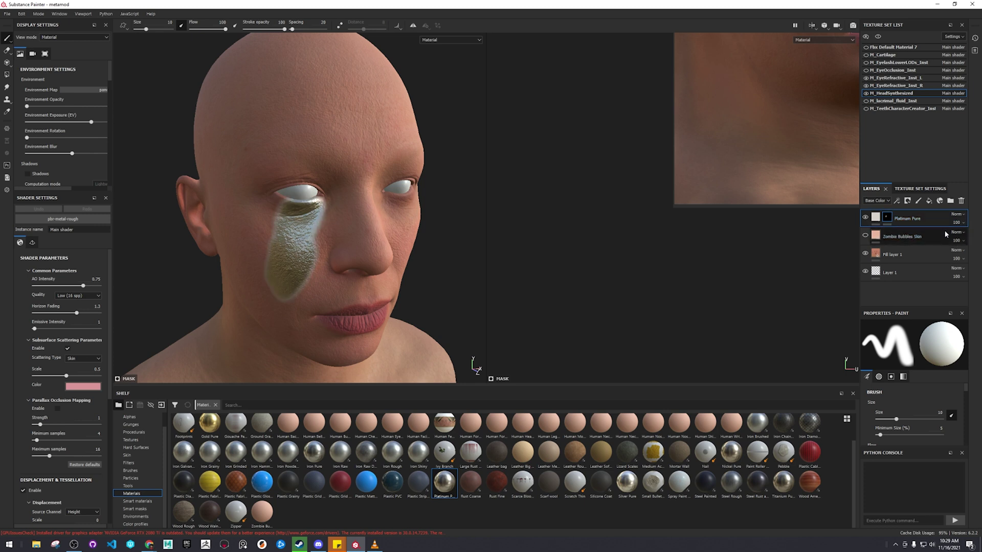
{"action": "left_click", "coordinate": [915, 223]}
{"action": "left_click", "coordinate": [964, 223]}
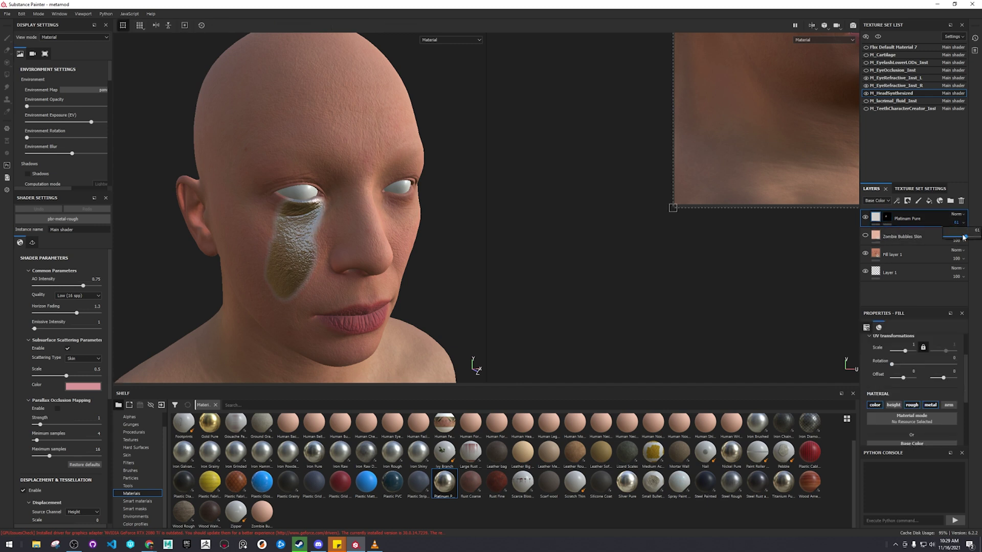
{"action": "left_click_drag", "start_coordinate": [967, 237], "coordinate": [931, 242]}
{"action": "left_click_drag", "start_coordinate": [416, 260], "coordinate": [457, 253], "text": "alt"}
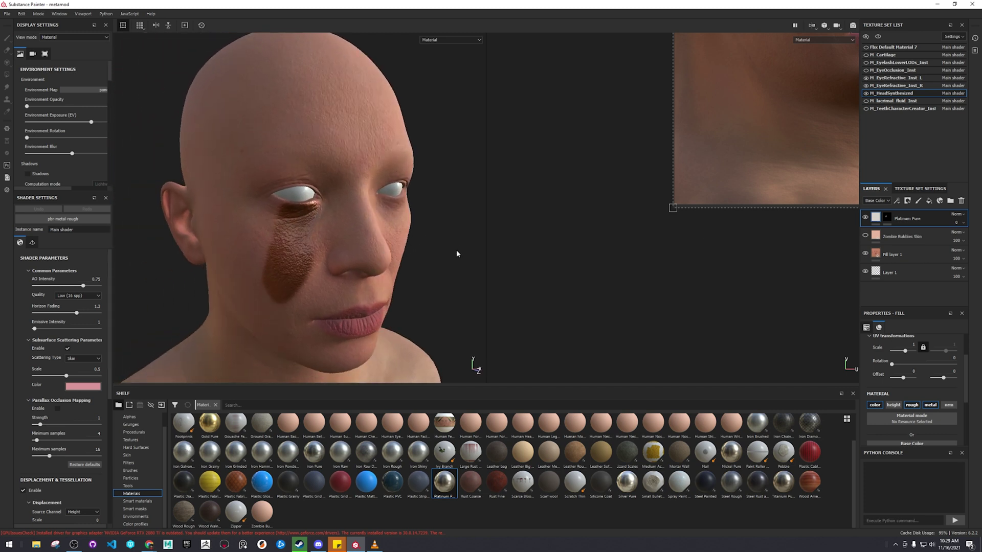
Turn the Platinum Pure layer's metallic and roughness channels off and back on to compare their effect
{"action": "left_click", "coordinate": [928, 405]}
{"action": "left_click", "coordinate": [928, 405]}
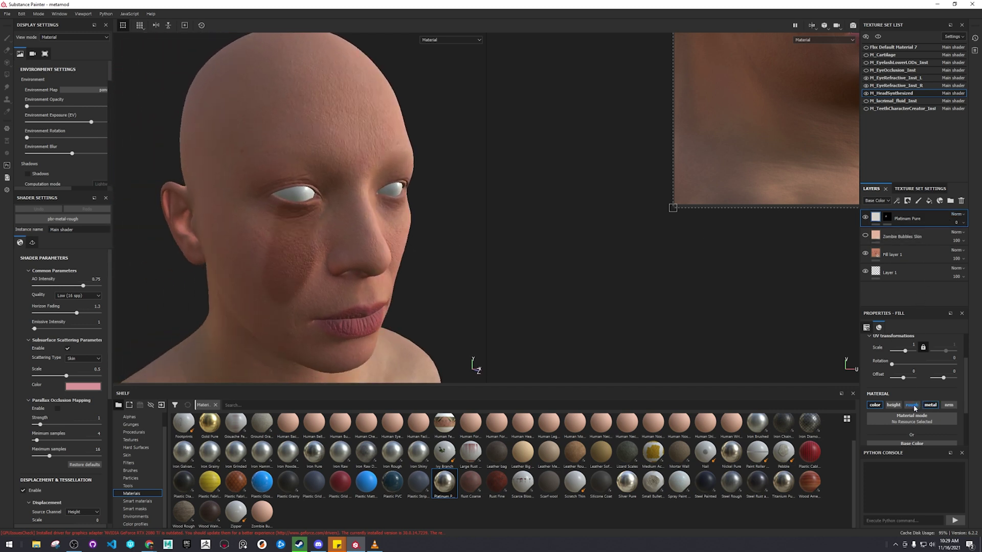
{"action": "left_click", "coordinate": [913, 406]}
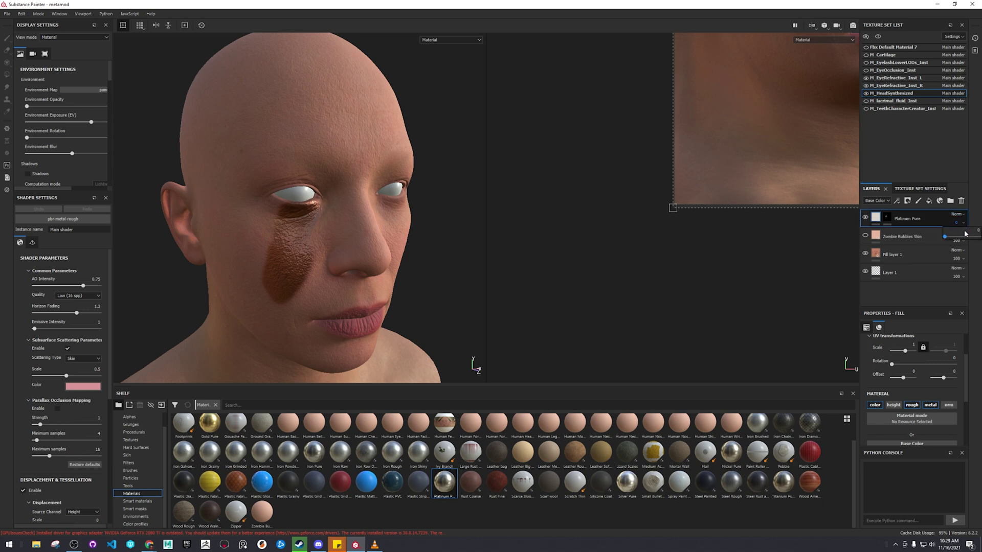
Raise the Platinum Pure layer's Base Color opacity to about 78 and test it without the roughness and metallic channels
{"action": "left_click", "coordinate": [965, 233]}
{"action": "left_click", "coordinate": [910, 406]}
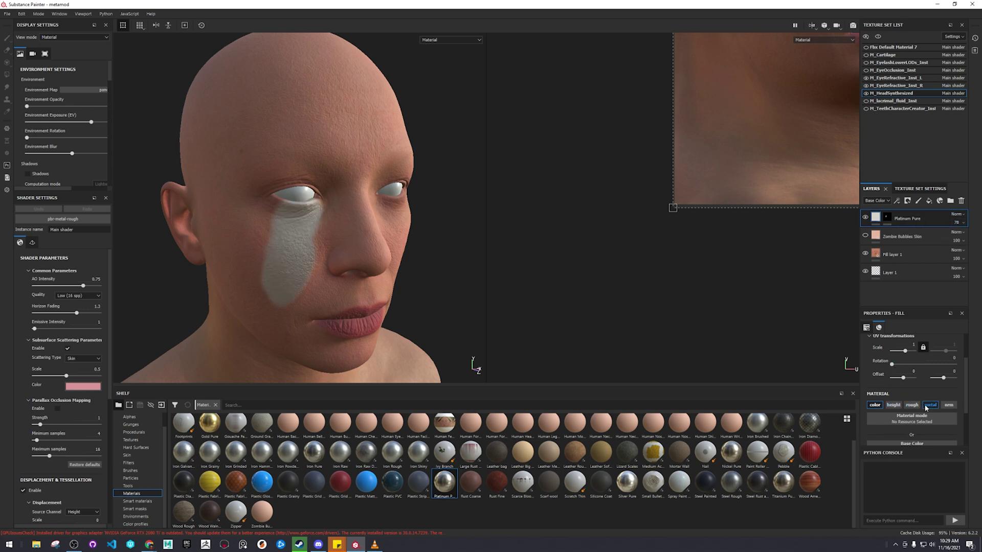
{"action": "left_click", "coordinate": [930, 406]}
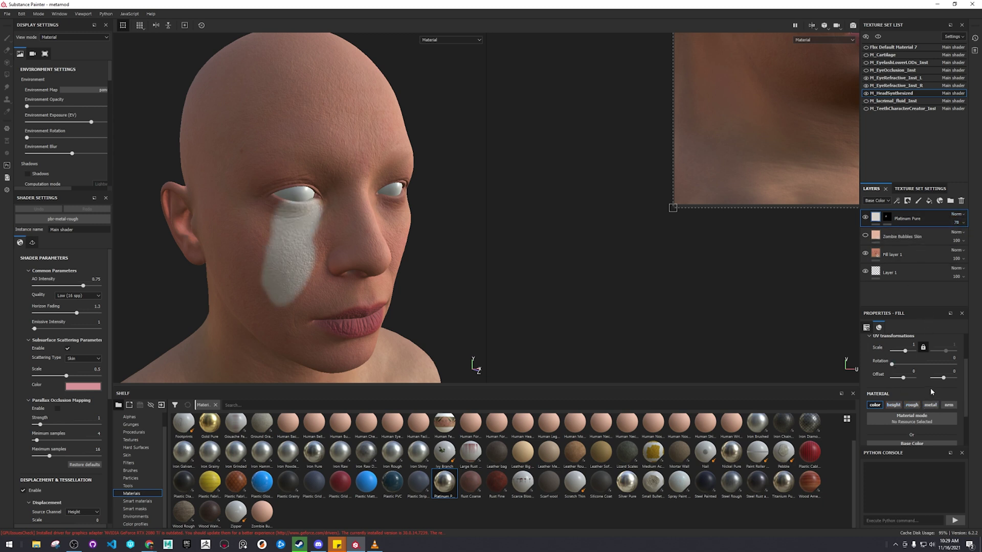
{"action": "left_click", "coordinate": [930, 406]}
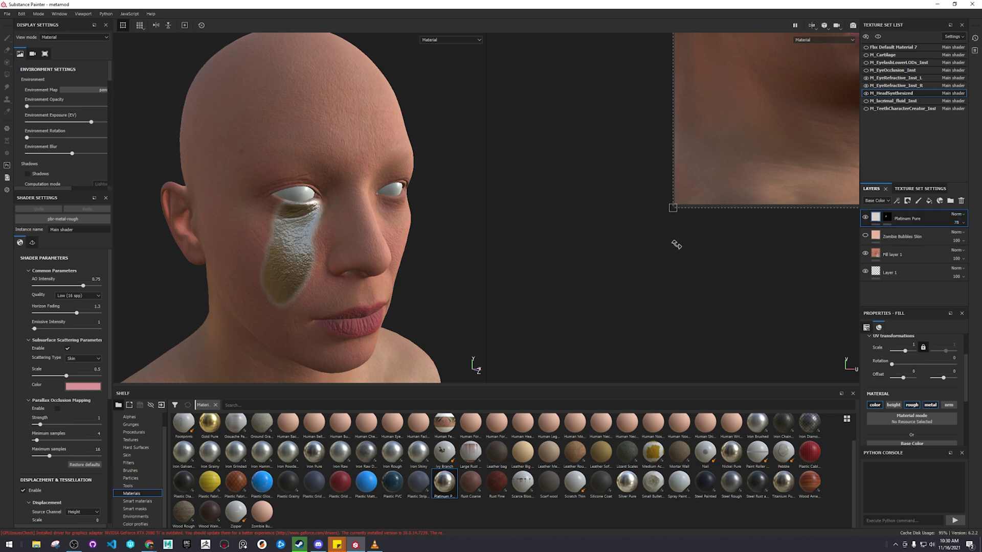
Set the Platinum Pure layer's Base Color opacity to 100 and its blending mode to Multiply
{"action": "left_click", "coordinate": [962, 225]}
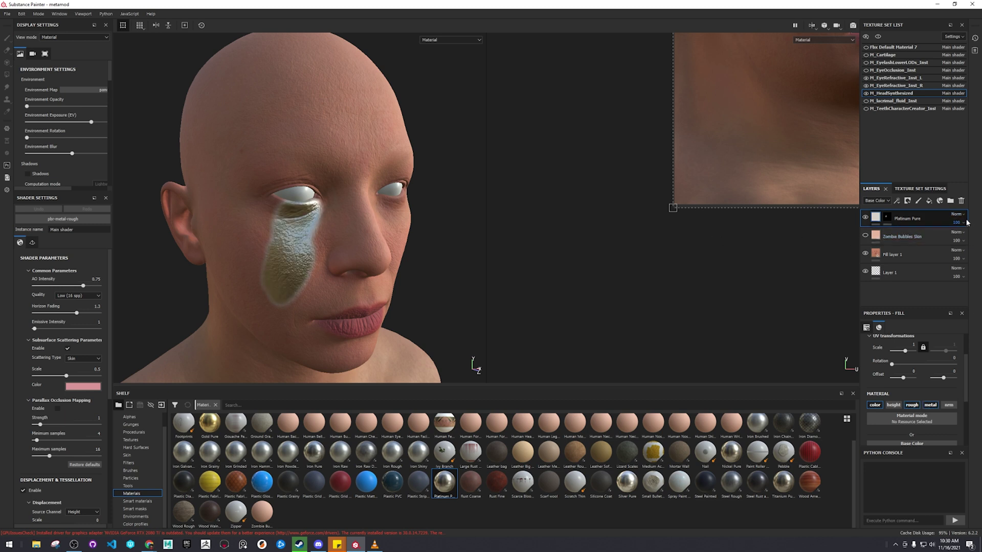
{"action": "left_click", "coordinate": [958, 214]}
{"action": "left_click", "coordinate": [954, 256]}
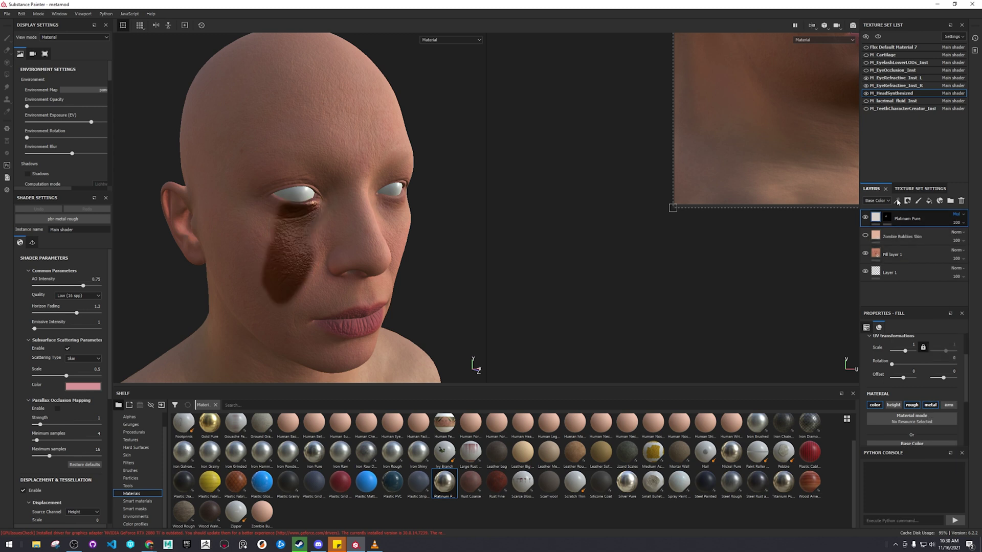
Try the Overlay blending mode on the Platinum Pure layer's Base Color and return it to Normal
{"action": "left_click", "coordinate": [958, 215]}
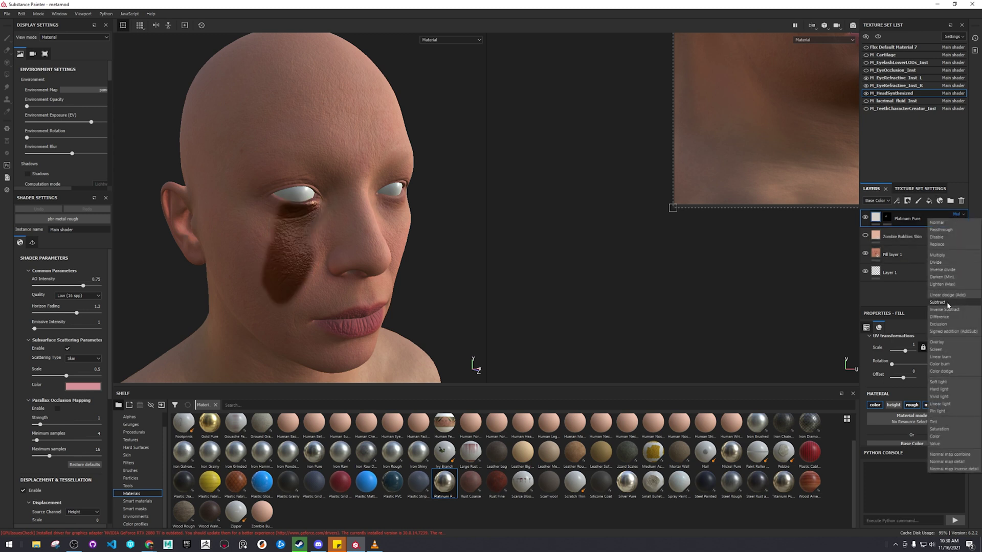
{"action": "left_click", "coordinate": [946, 343]}
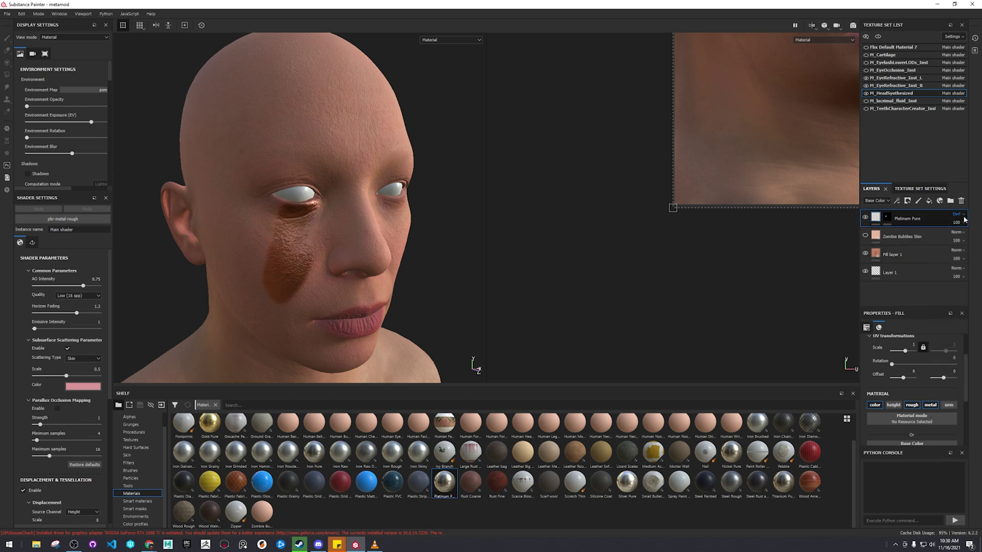
{"action": "left_click", "coordinate": [955, 215]}
{"action": "left_click", "coordinate": [952, 222]}
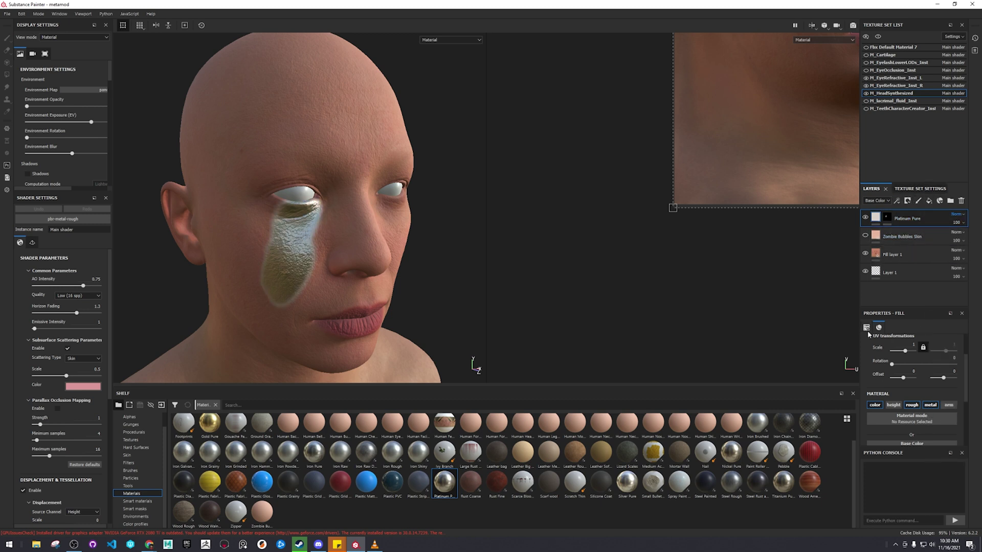
Try a Levels midtone adjustment on the Platinum Pure layer's Base Color and remove the effect
{"action": "right_click", "coordinate": [917, 218]}
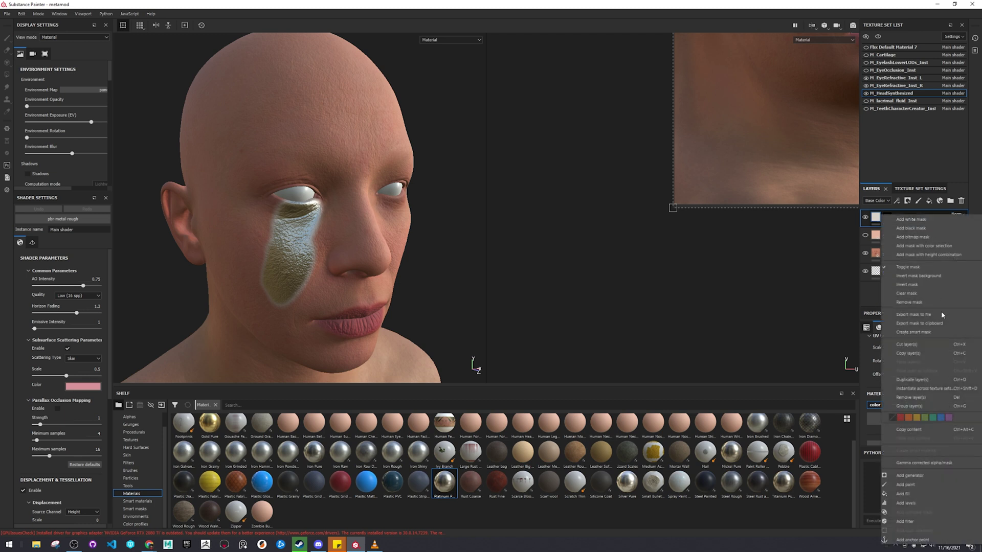
{"action": "left_click", "coordinate": [922, 502]}
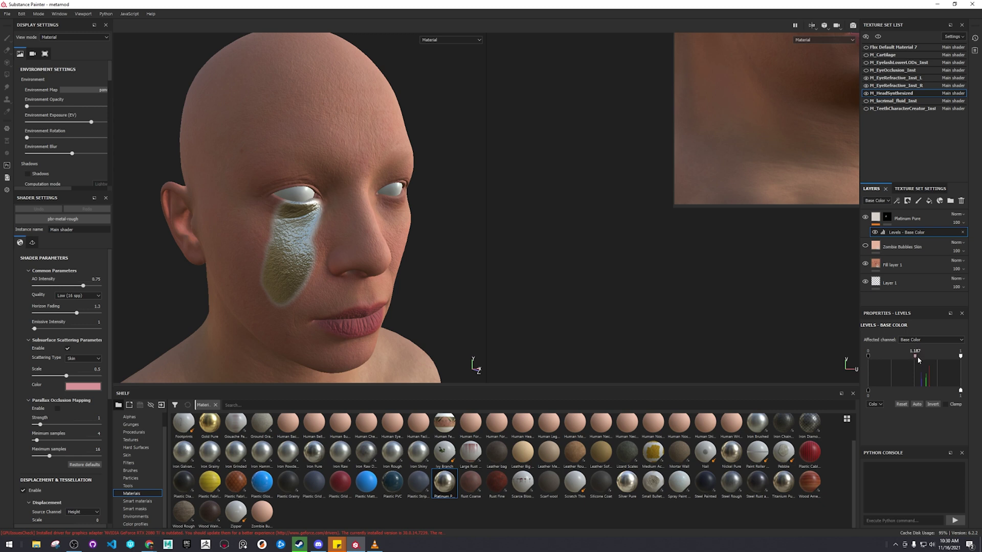
{"action": "mouse_move", "coordinate": [917, 360]}
{"action": "left_mouse_down"}
{"action": "mouse_move", "coordinate": [936, 358]}
{"action": "mouse_move", "coordinate": [893, 358]}
{"action": "mouse_move", "coordinate": [914, 357]}
{"action": "left_mouse_up"}
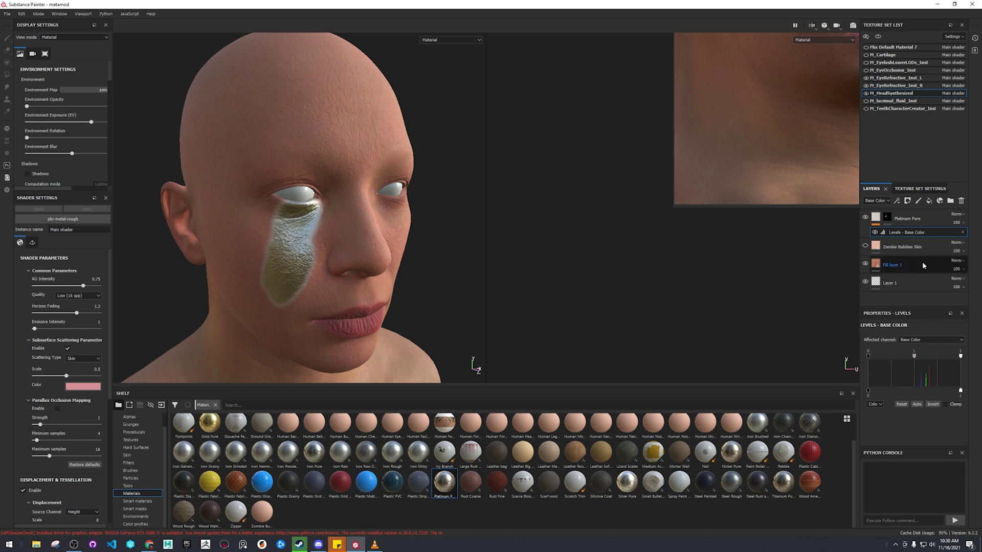
{"action": "key", "text": "Delete"}
Select the Platinum Pure layer's mask and examine the painted area on the face
{"action": "left_click", "coordinate": [887, 216]}
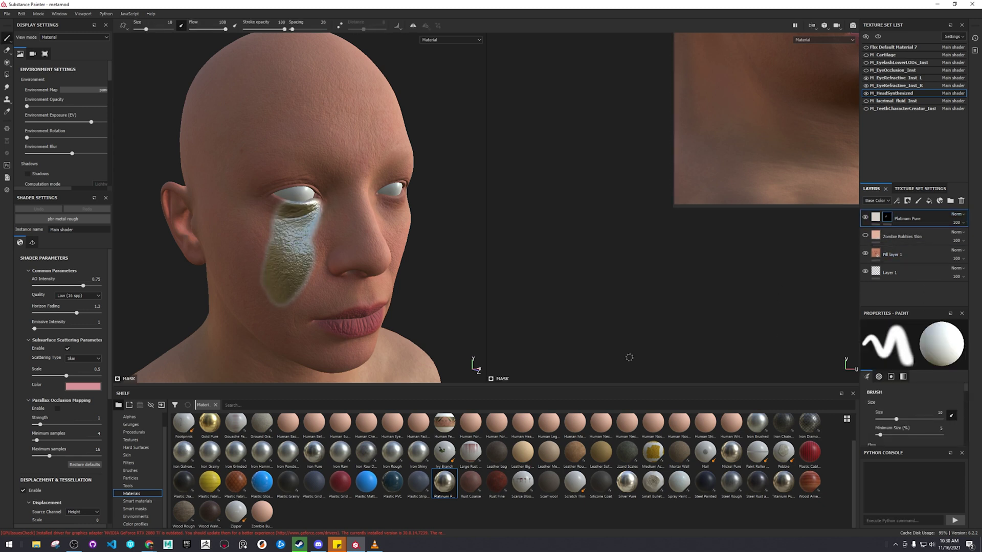
{"action": "left_click_drag", "start_coordinate": [361, 288], "coordinate": [311, 262], "text": "alt"}
{"action": "mouse_move", "coordinate": [310, 262]}
{"action": "right_mouse_down", "text": "alt"}
{"action": "mouse_move", "coordinate": [394, 271]}
{"action": "mouse_move", "coordinate": [349, 279]}
{"action": "right_mouse_up", "text": "alt"}
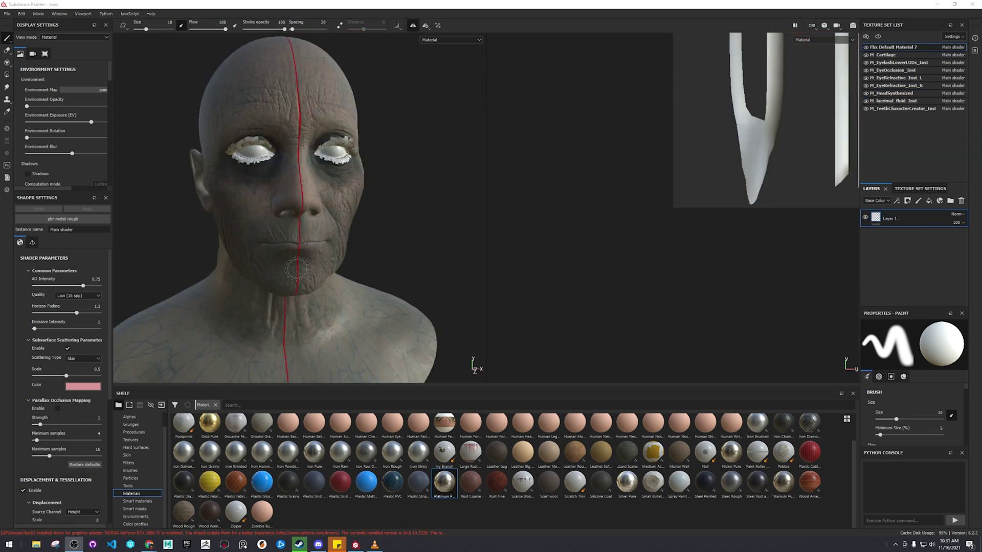
Select the zombie head's M_HeadSynthesized texture set and toggle its visibility off and back on
{"action": "left_click_drag", "start_coordinate": [285, 236], "coordinate": [399, 263], "text": "alt"}
{"action": "scroll", "coordinate": [401, 266], "scroll_direction": "up", "scroll_amount": 2}
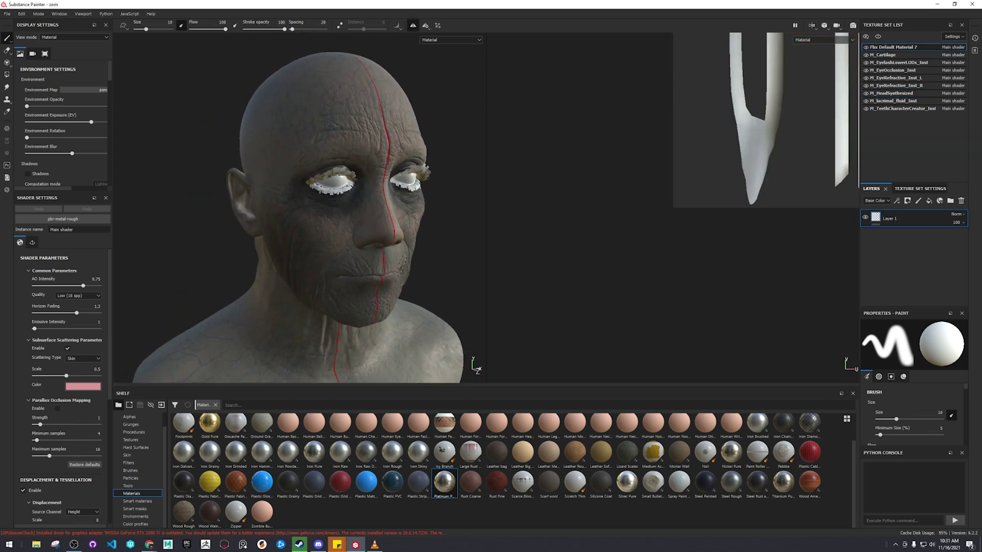
{"action": "left_click", "coordinate": [912, 94]}
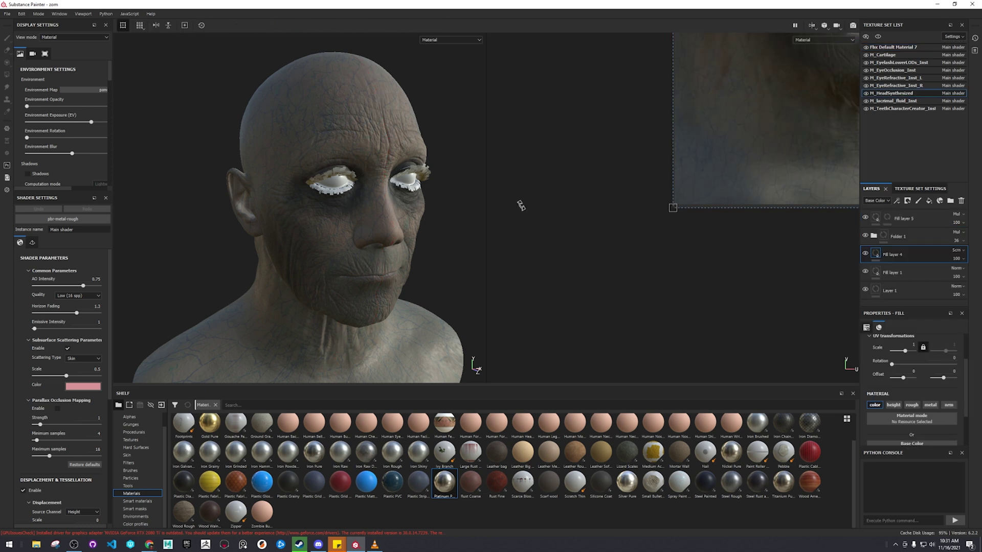
{"action": "left_click_drag", "start_coordinate": [435, 167], "coordinate": [328, 225], "text": "alt"}
{"action": "scroll", "coordinate": [379, 219], "scroll_direction": "up", "scroll_amount": 3}
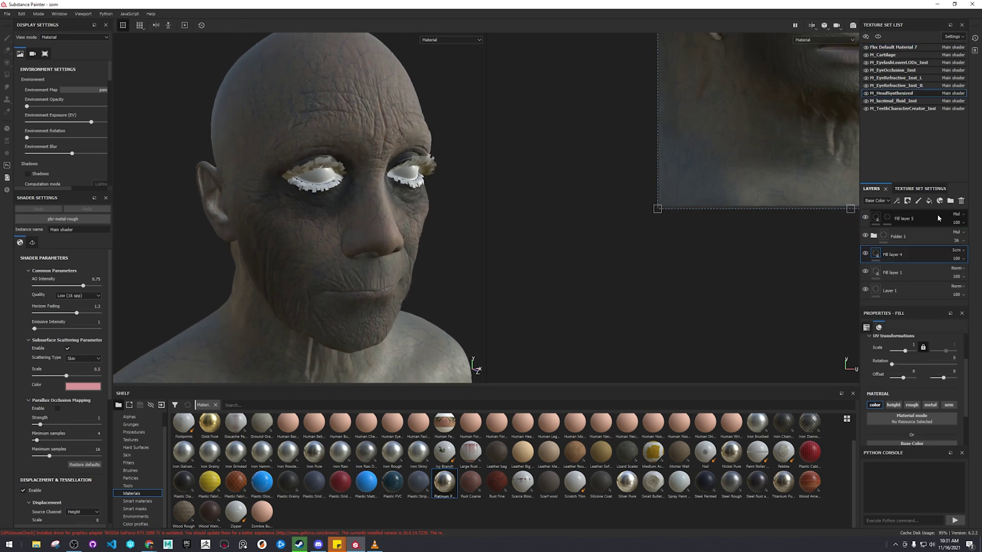
{"action": "left_click", "coordinate": [866, 94]}
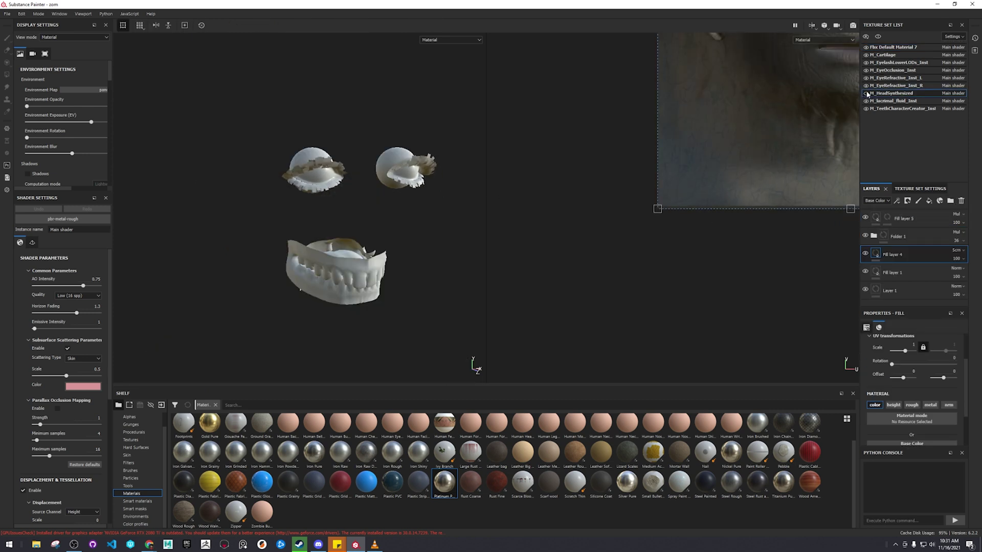
{"action": "left_click", "coordinate": [865, 94]}
{"action": "scroll", "coordinate": [386, 271], "scroll_direction": "down", "scroll_amount": 3}
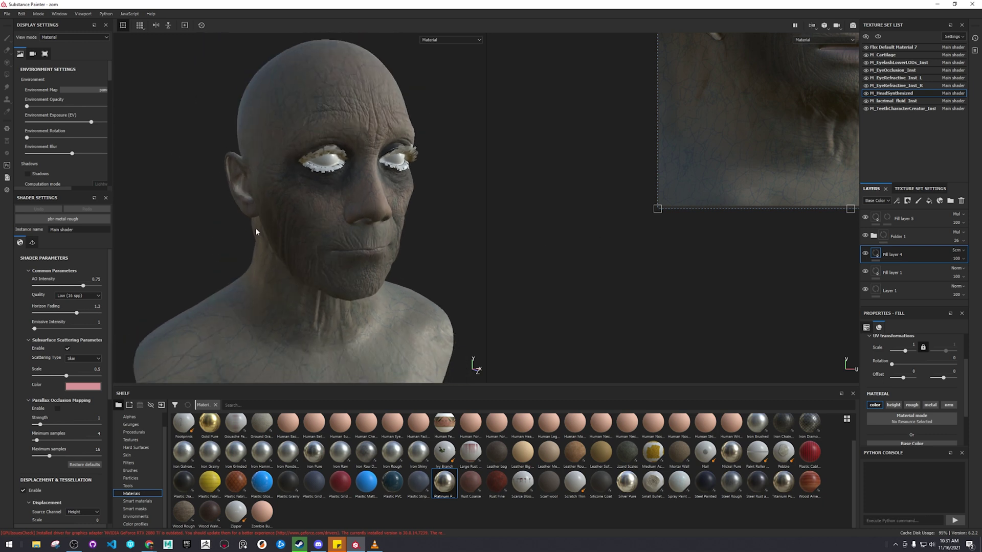
Hide Fill layer 5, Folder 1, Fill layer 4 and Fill layer 1, leaving only Layer 1 shown and selected
{"action": "left_click", "coordinate": [905, 268]}
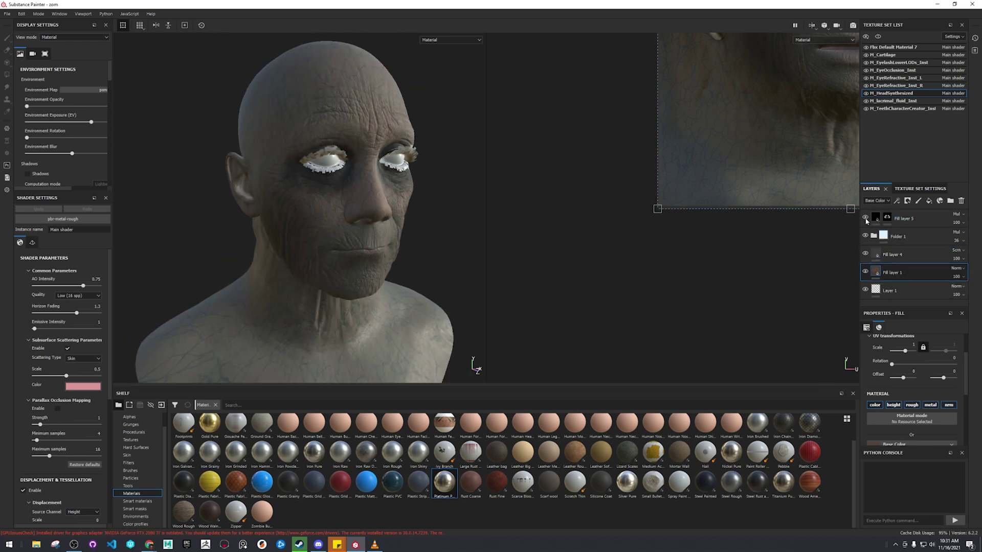
{"action": "left_click", "coordinate": [866, 218]}
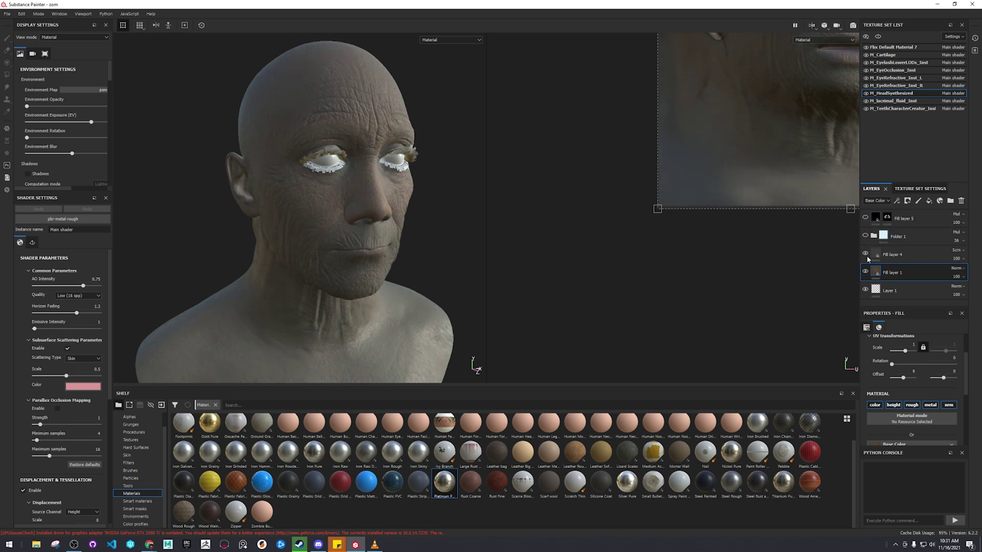
{"action": "left_click", "coordinate": [866, 253]}
{"action": "left_click", "coordinate": [865, 271]}
{"action": "left_click", "coordinate": [891, 286]}
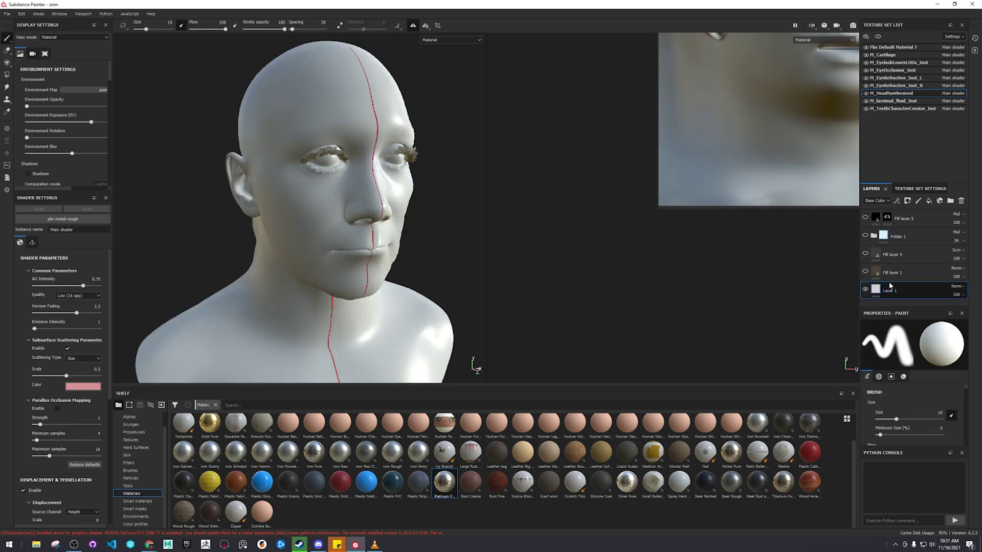
Show Fill layer 1 and examine its material channels and base color texture on the wrinkled face
{"action": "left_click", "coordinate": [865, 271]}
{"action": "left_click", "coordinate": [875, 272]}
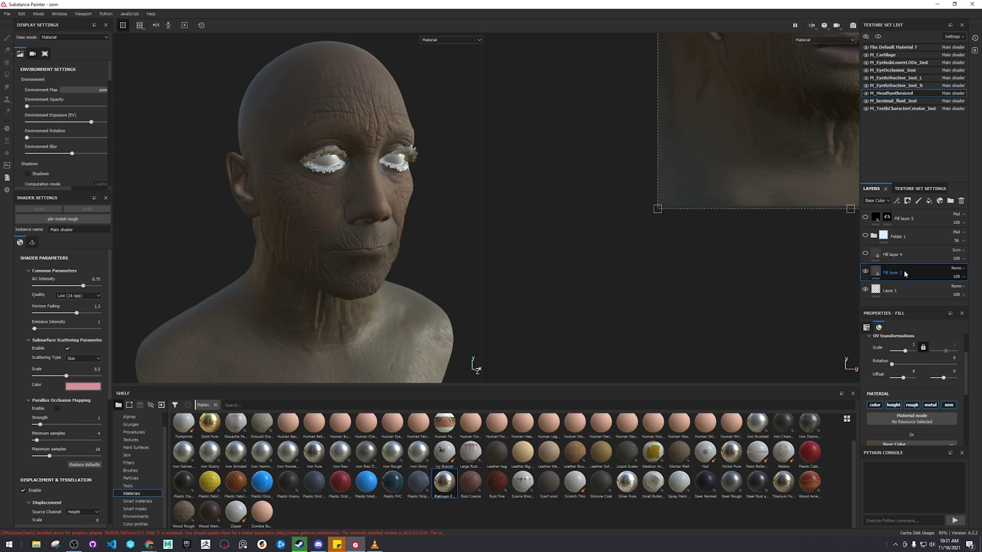
{"action": "scroll", "coordinate": [913, 399], "scroll_direction": "down", "scroll_amount": 3}
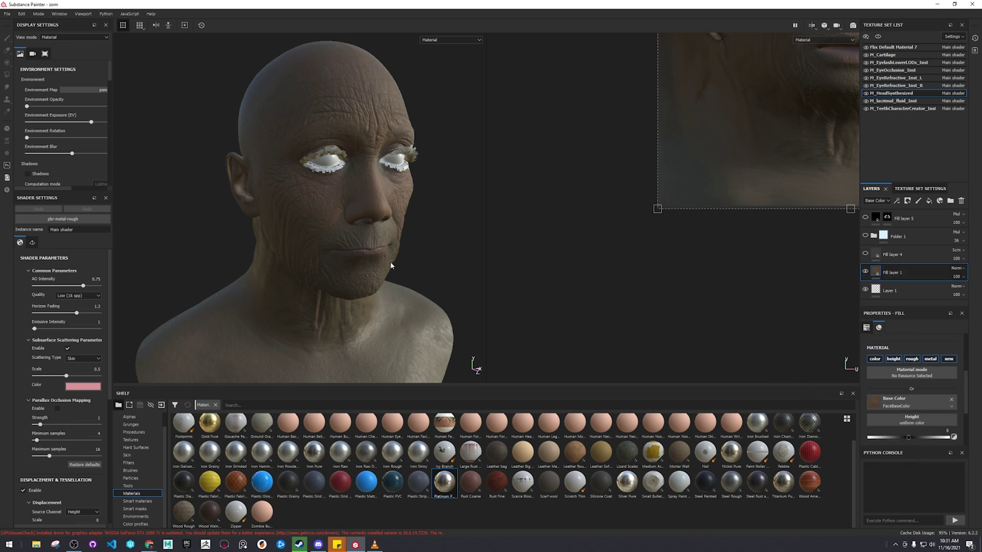
{"action": "left_click_drag", "start_coordinate": [391, 266], "coordinate": [236, 218], "text": "alt"}
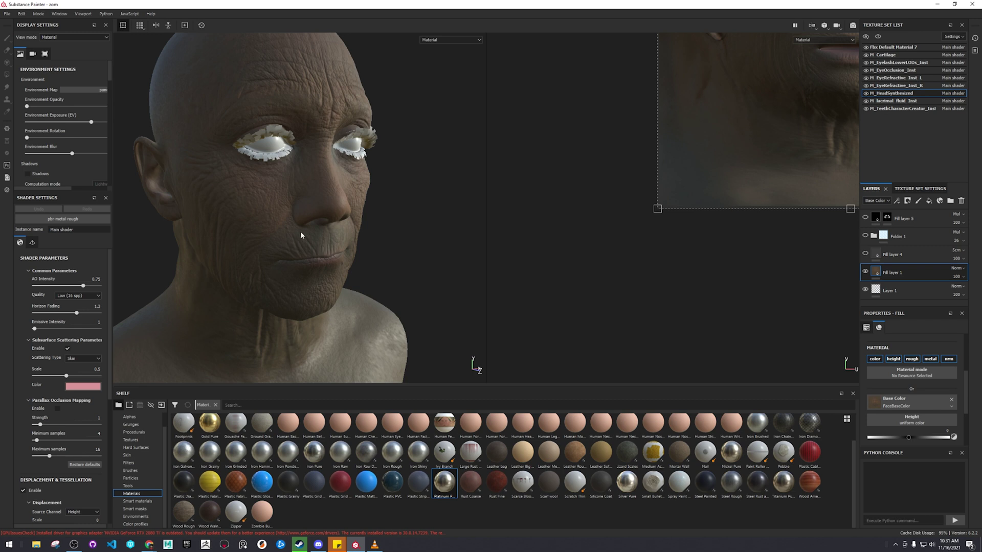
{"action": "mouse_move", "coordinate": [301, 235]}
{"action": "left_mouse_down", "text": "alt"}
{"action": "mouse_move", "coordinate": [312, 276]}
{"action": "mouse_move", "coordinate": [306, 248]}
{"action": "left_mouse_up", "text": "alt"}
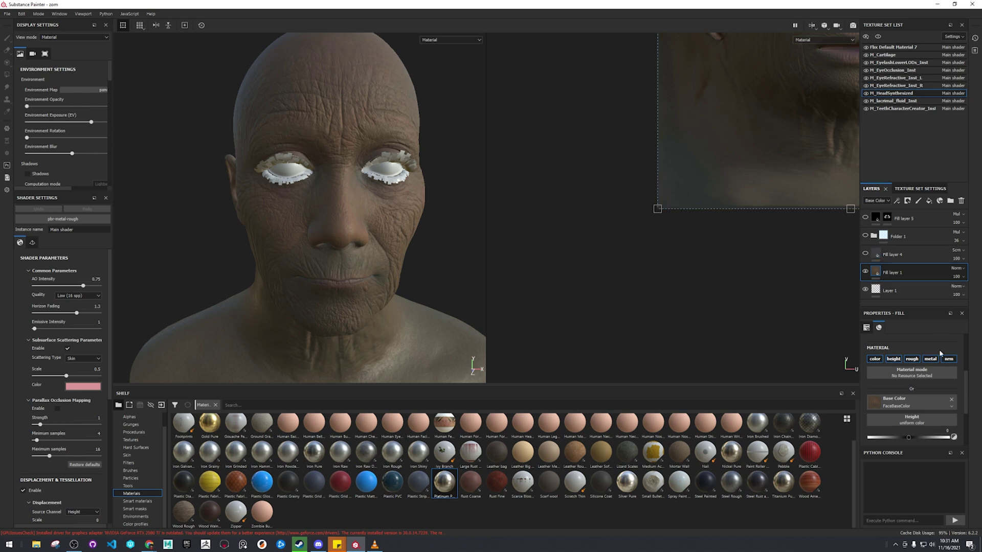
{"action": "scroll", "coordinate": [939, 349], "scroll_direction": "up", "scroll_amount": 5}
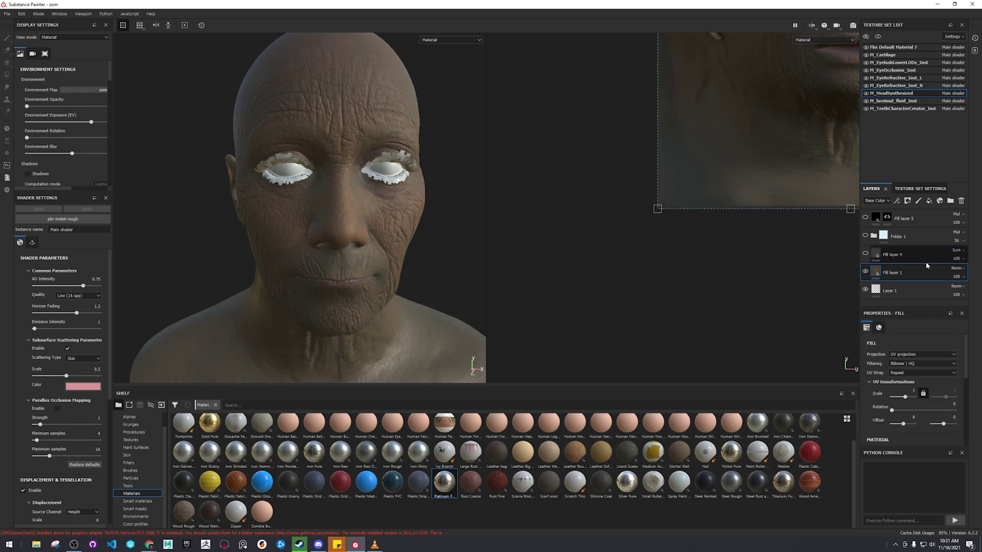
Show Fill layer 4 over the base skin and inspect its color channel and effect on the head
{"action": "left_click", "coordinate": [874, 255]}
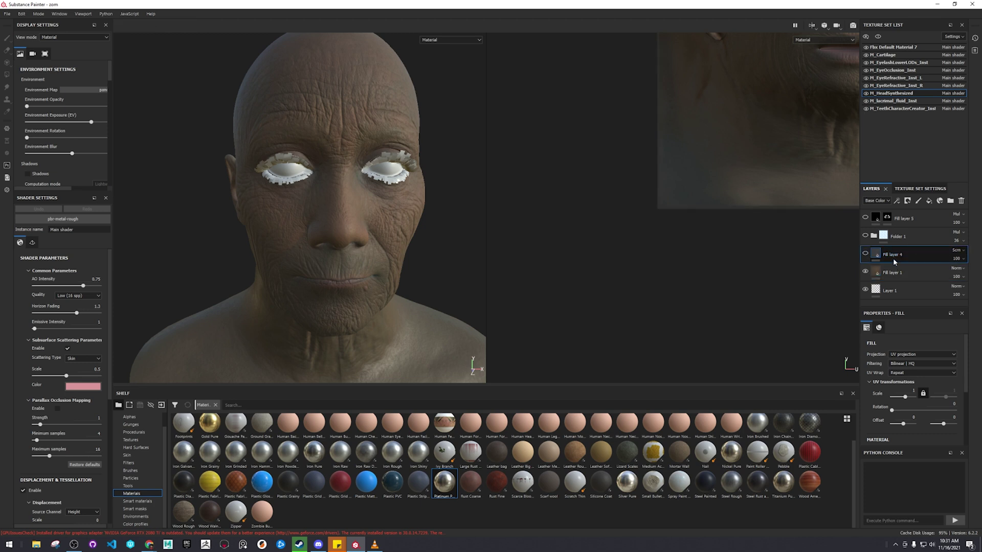
{"action": "left_click", "coordinate": [867, 254]}
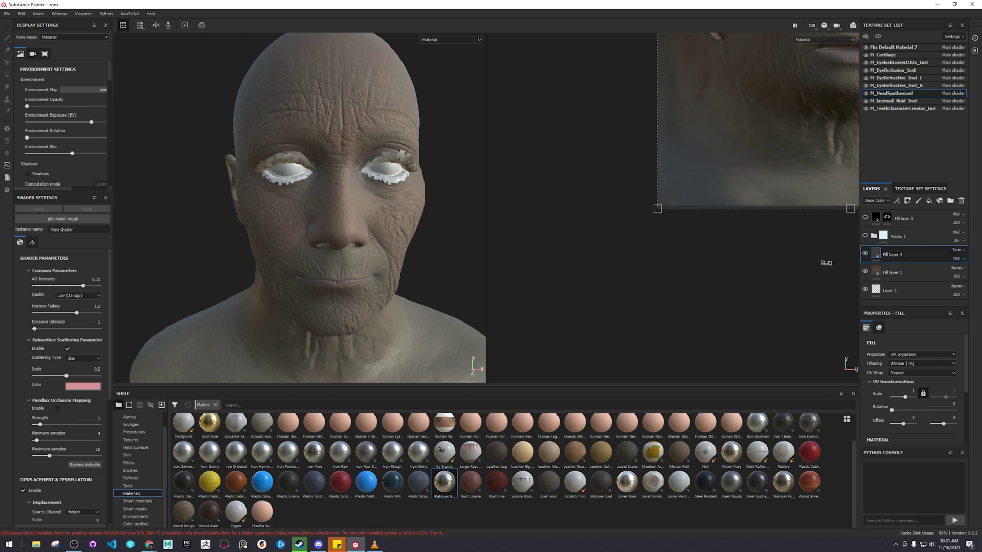
{"action": "mouse_move", "coordinate": [276, 263]}
{"action": "left_mouse_down", "text": "alt"}
{"action": "mouse_move", "coordinate": [390, 256]}
{"action": "mouse_move", "coordinate": [374, 264]}
{"action": "left_mouse_up", "text": "alt"}
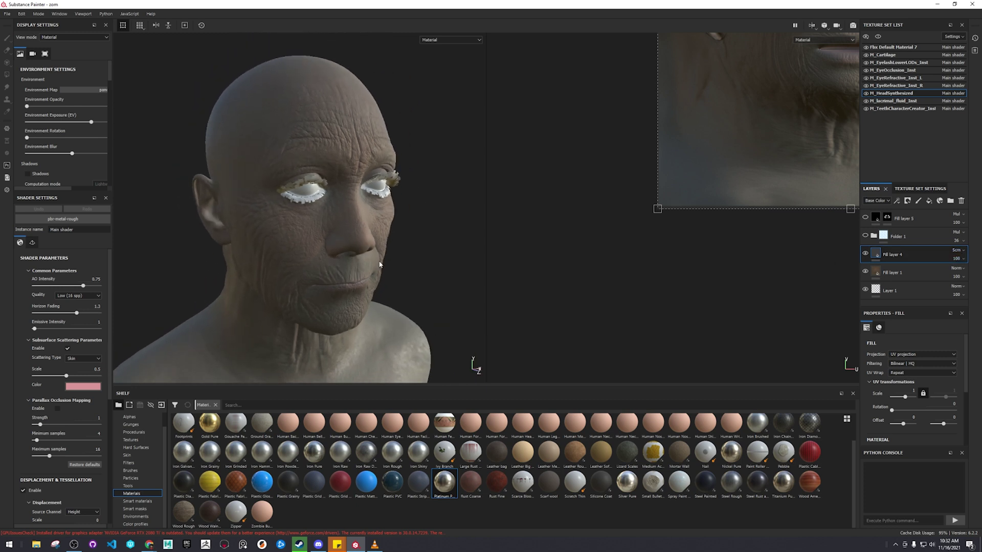
{"action": "scroll", "coordinate": [894, 356], "scroll_direction": "down", "scroll_amount": 3}
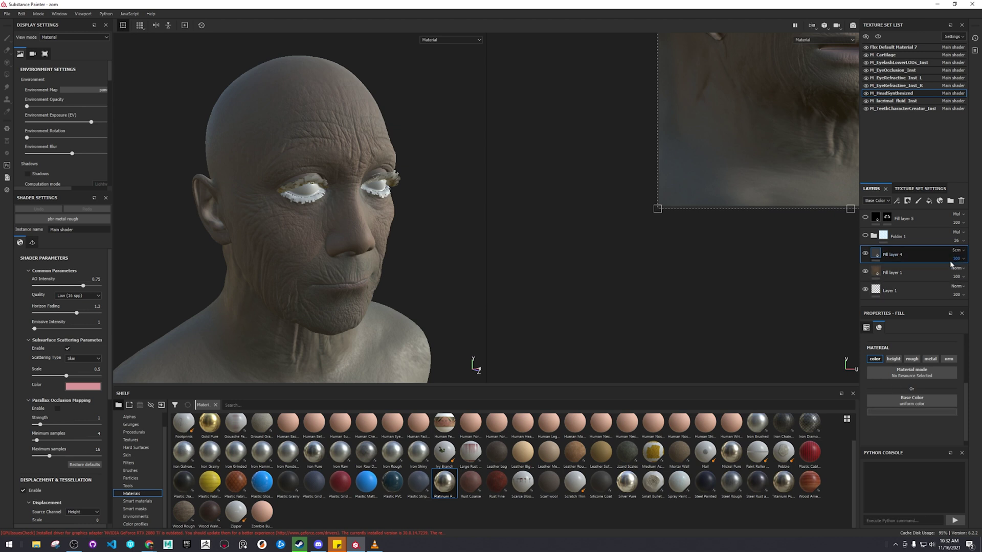
{"action": "left_click", "coordinate": [865, 254]}
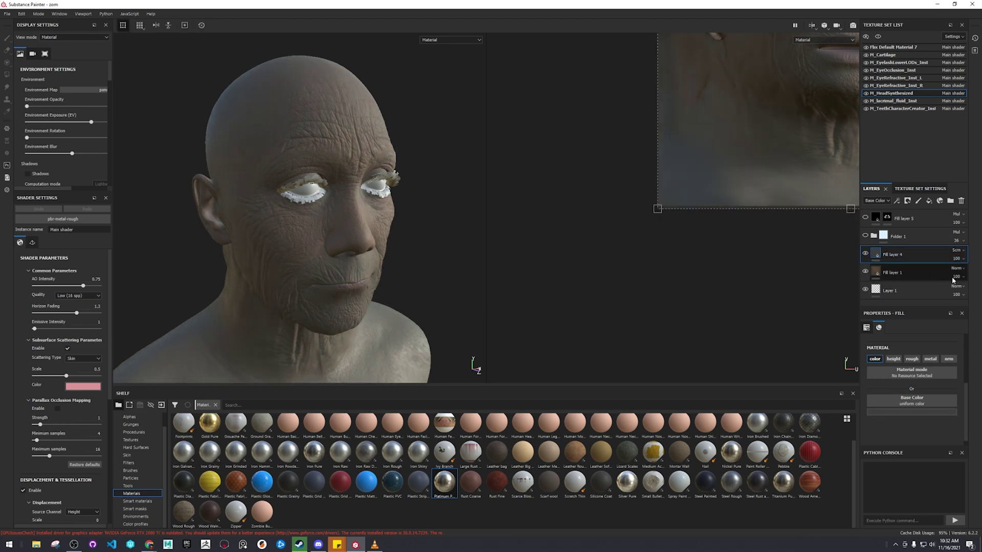
Show and expand Folder 1, and hide the blue Fill layer 3 inside it
{"action": "left_click", "coordinate": [874, 236]}
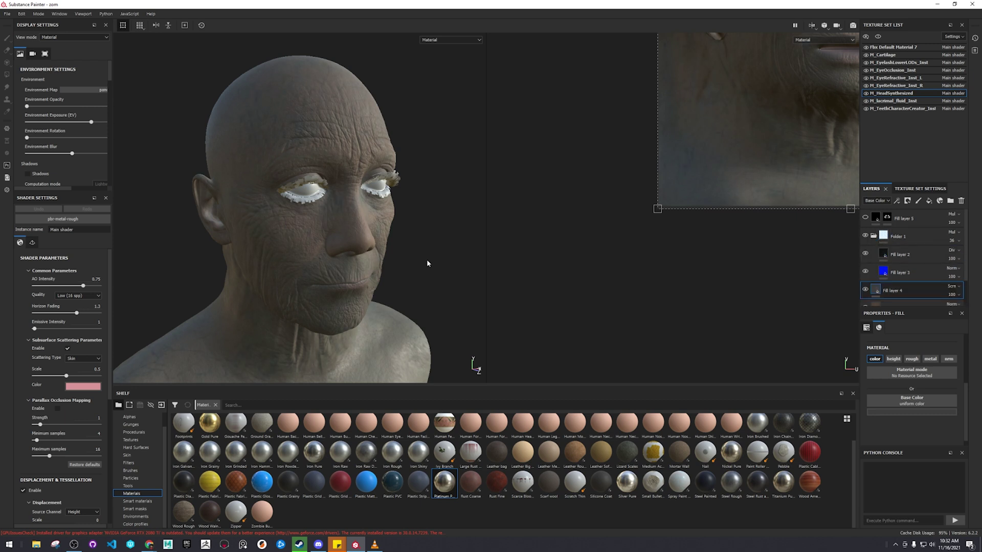
{"action": "scroll", "coordinate": [382, 261], "scroll_direction": "up", "scroll_amount": 5}
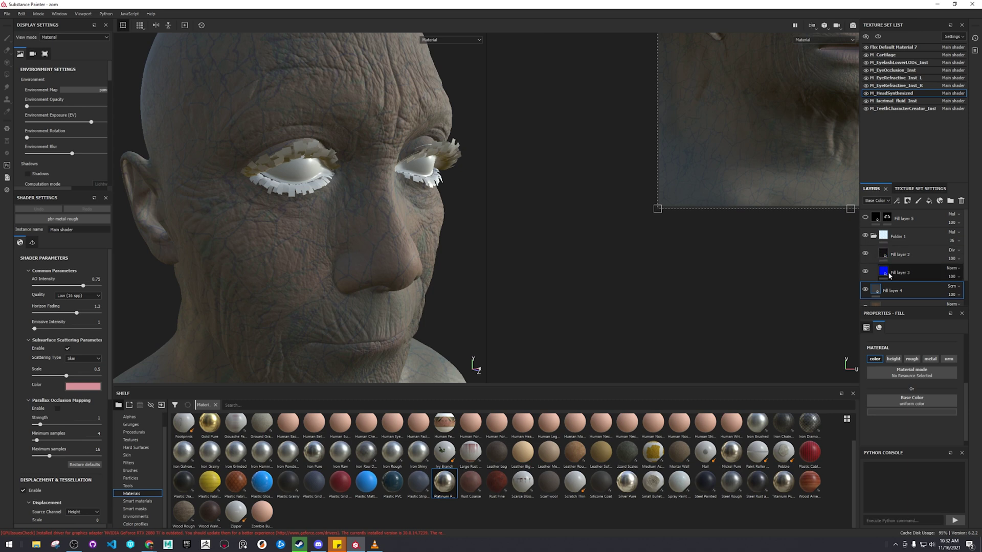
{"action": "left_click", "coordinate": [865, 272]}
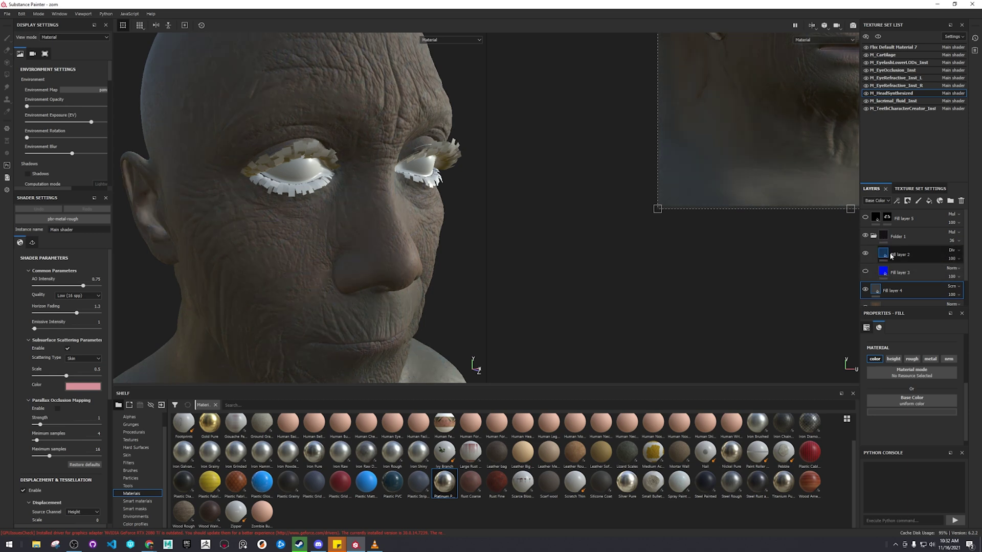
Select Fill layer 2 in Folder 1 and toggle its visibility off and on to compare its effect
{"action": "left_click", "coordinate": [913, 252]}
{"action": "left_click", "coordinate": [865, 254]}
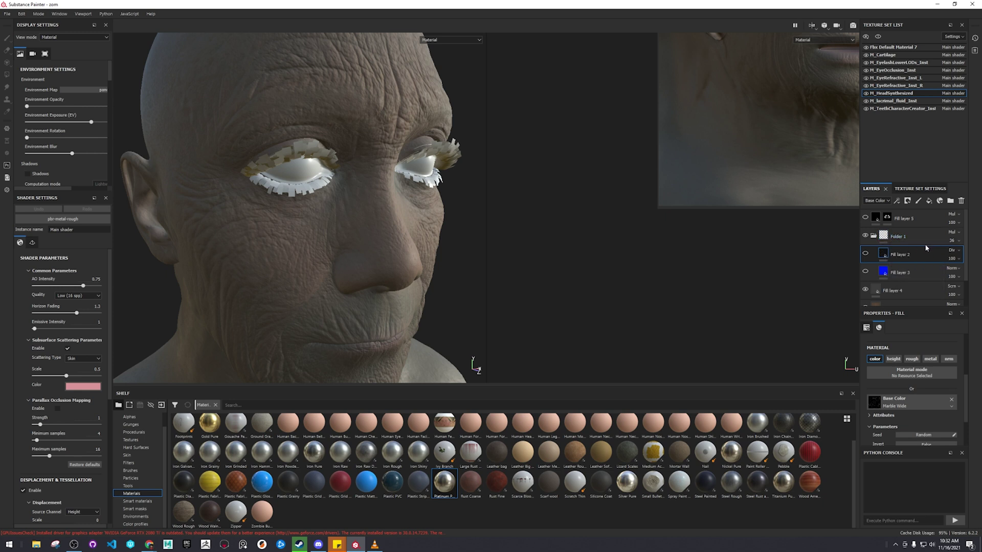
{"action": "left_click", "coordinate": [866, 255]}
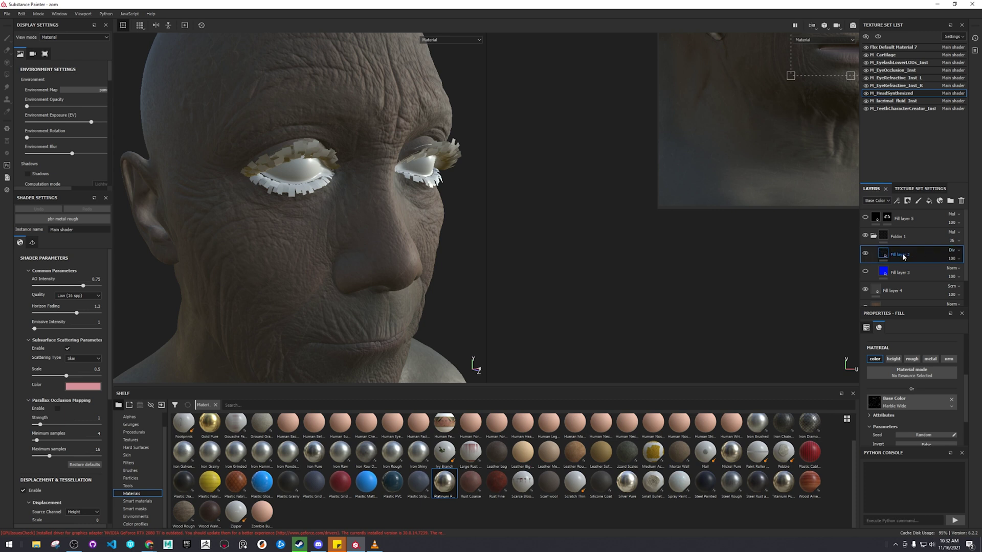
{"action": "mouse_move", "coordinate": [886, 256]}
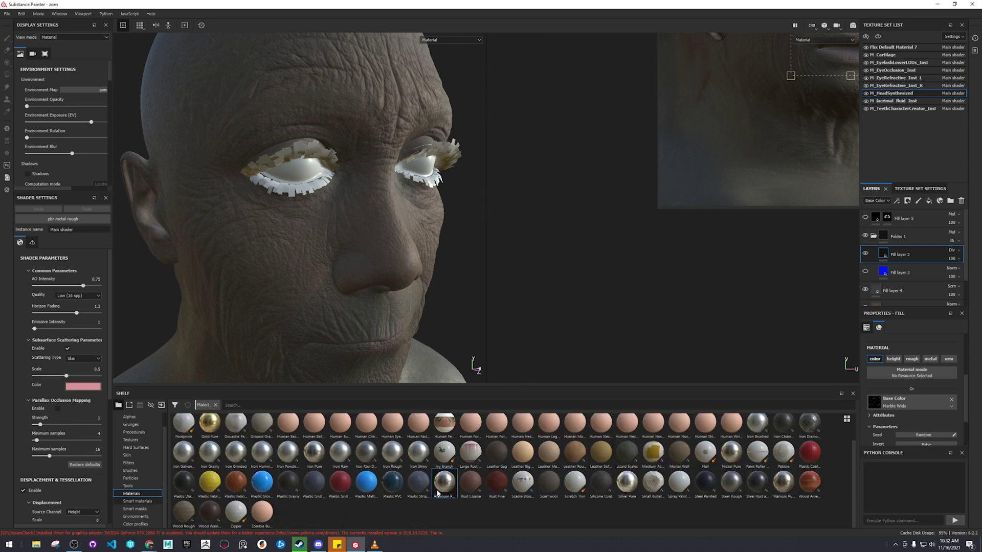
Look through the available smart materials, including the leather ones, and return to the standard materials
{"action": "left_click", "coordinate": [138, 501]}
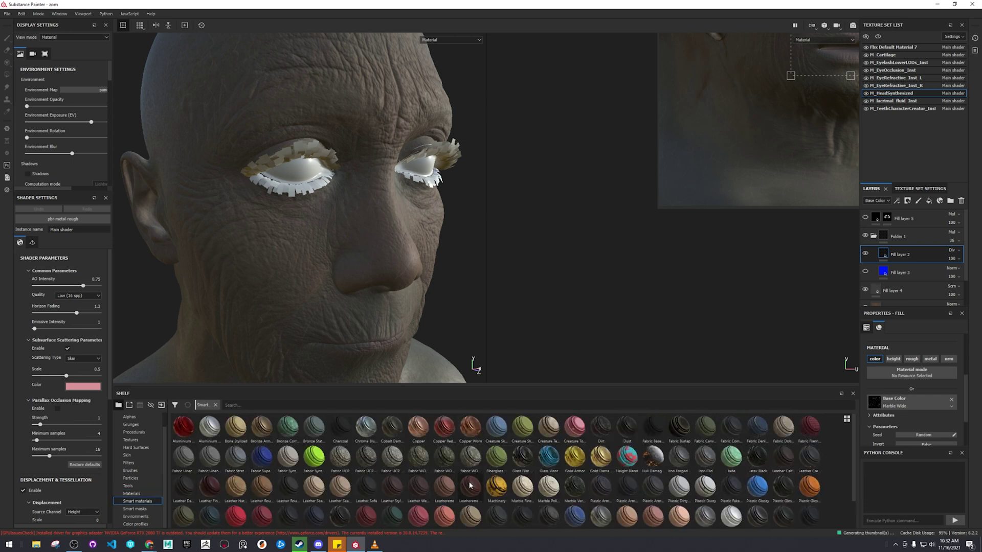
{"action": "mouse_move", "coordinate": [517, 491]}
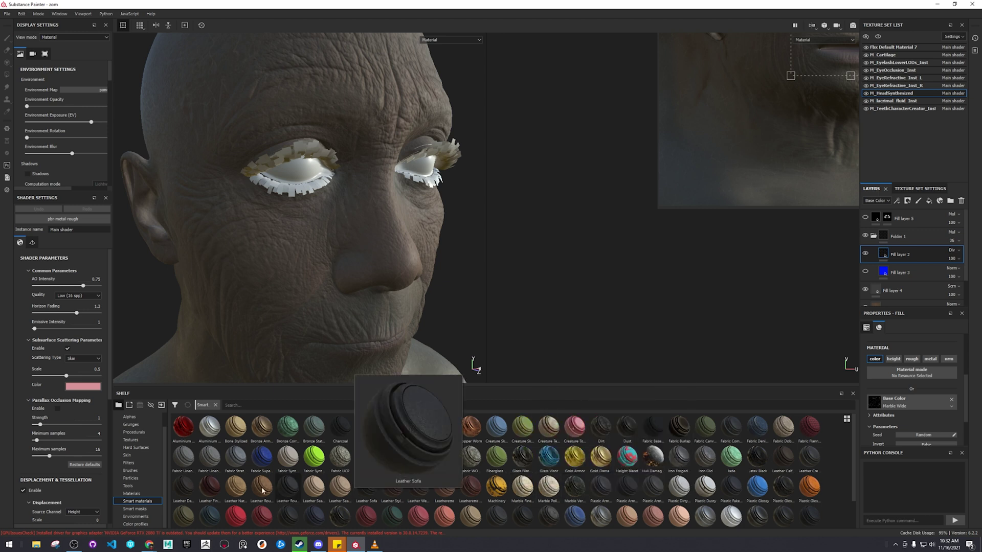
{"action": "left_click", "coordinate": [144, 494]}
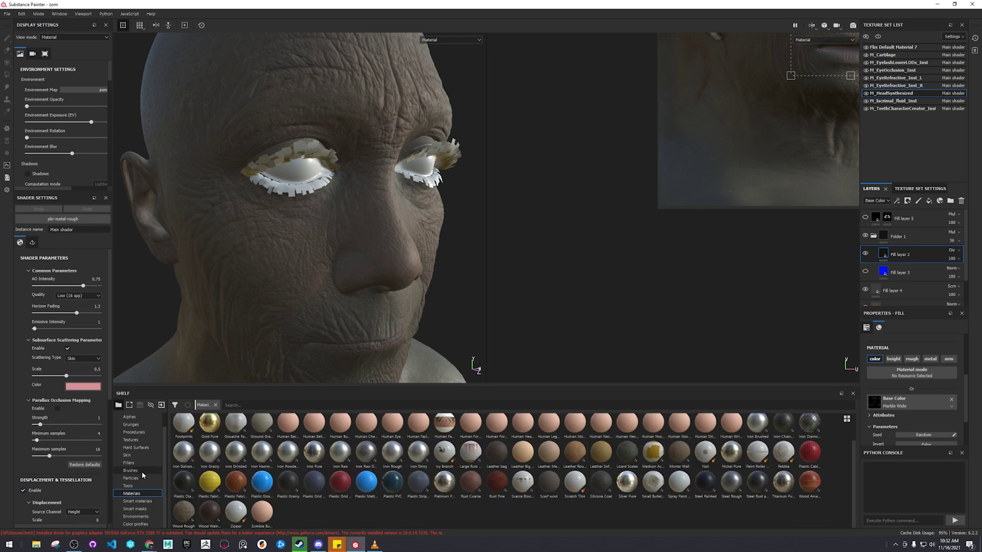
Look through the shelf's textures and alphas for the pattern used by Fill layer 2
{"action": "left_click", "coordinate": [139, 440]}
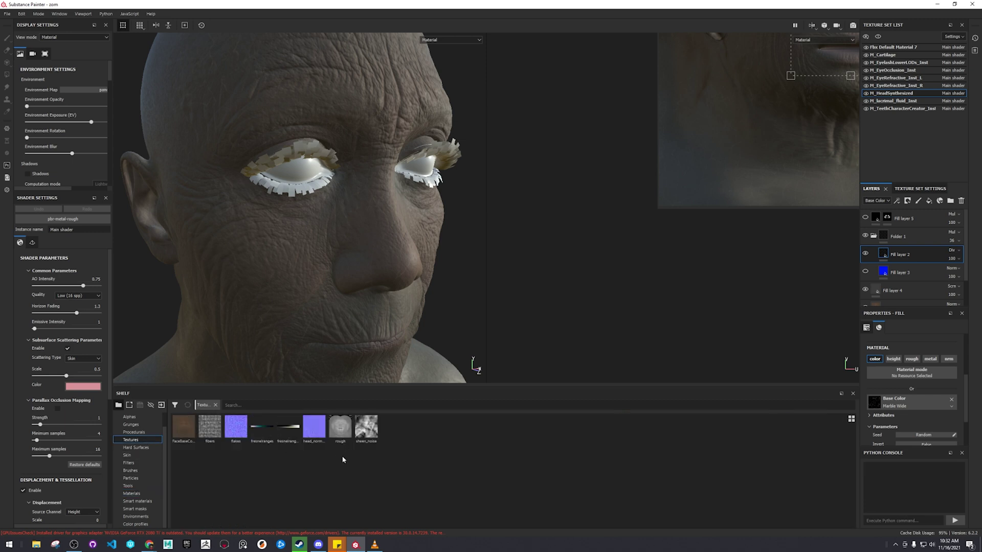
{"action": "left_click", "coordinate": [148, 417]}
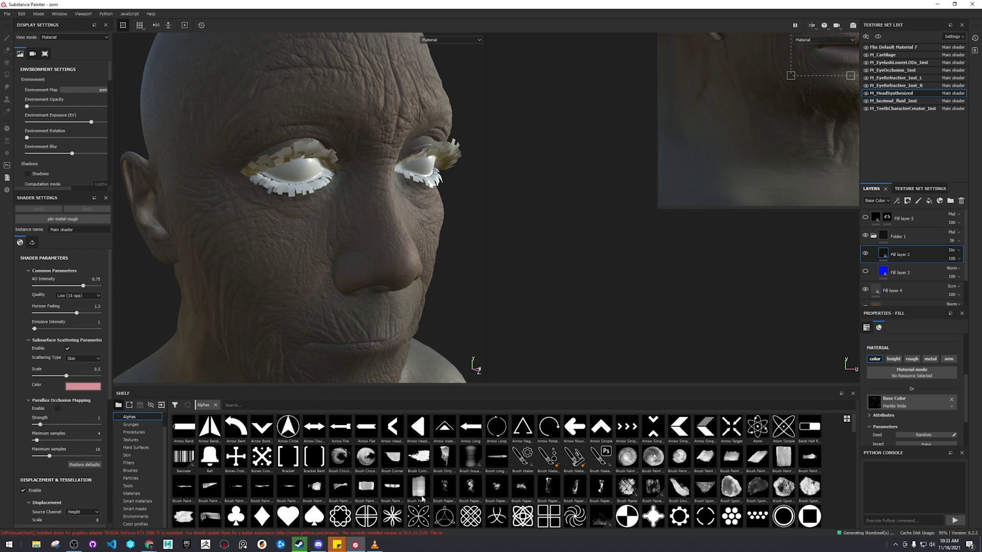
{"action": "scroll", "coordinate": [473, 478], "scroll_direction": "down", "scroll_amount": 3}
{"action": "scroll", "coordinate": [479, 485], "scroll_direction": "up", "scroll_amount": 3}
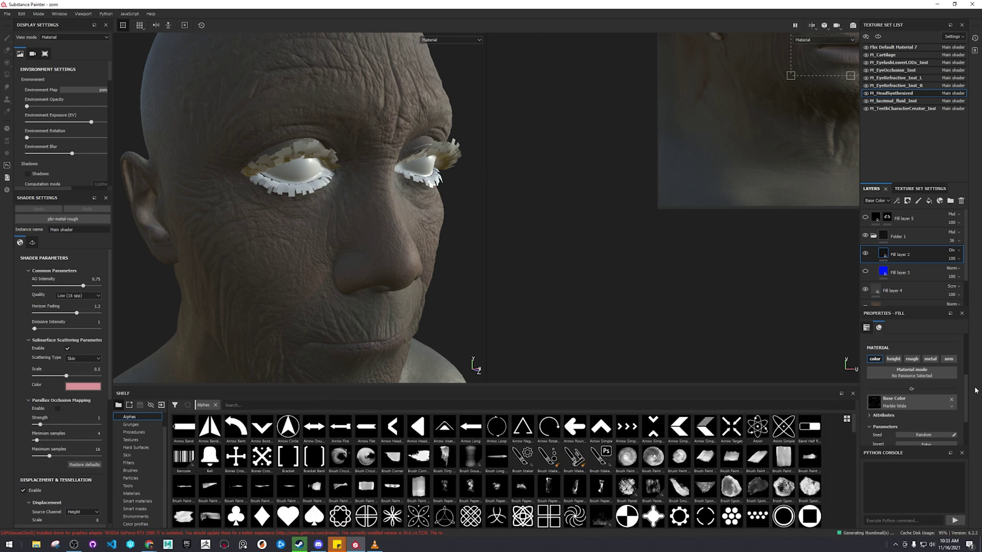
Search the whole shelf for "marble" and select the Marble Wide resource
{"action": "left_click", "coordinate": [951, 408]}
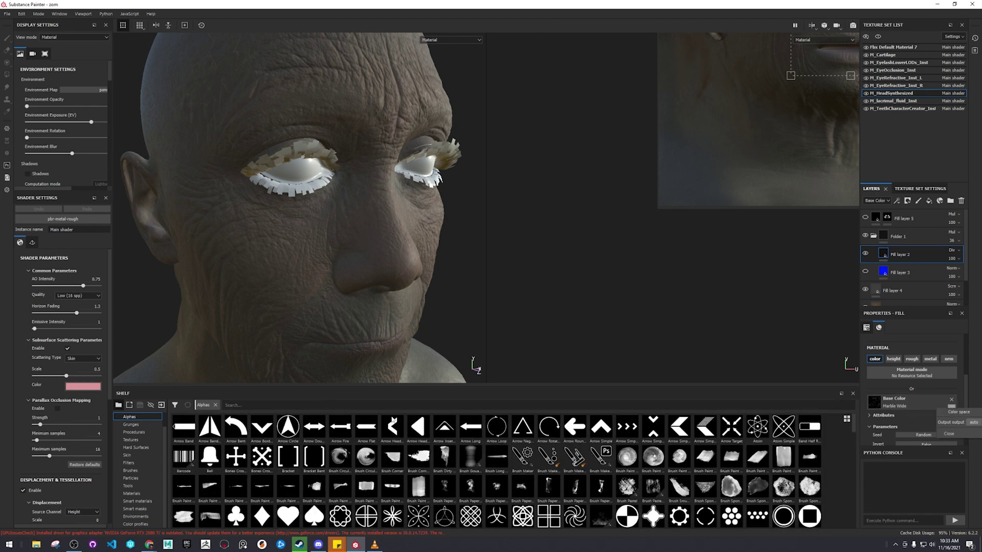
{"action": "left_click", "coordinate": [254, 404]}
{"action": "left_click", "coordinate": [215, 405]}
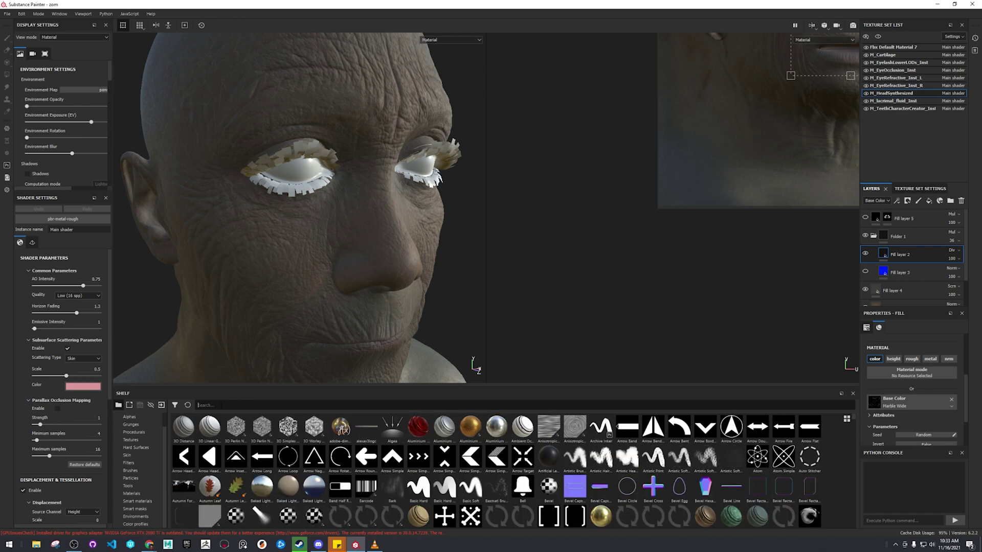
{"action": "type", "text": "marble"}
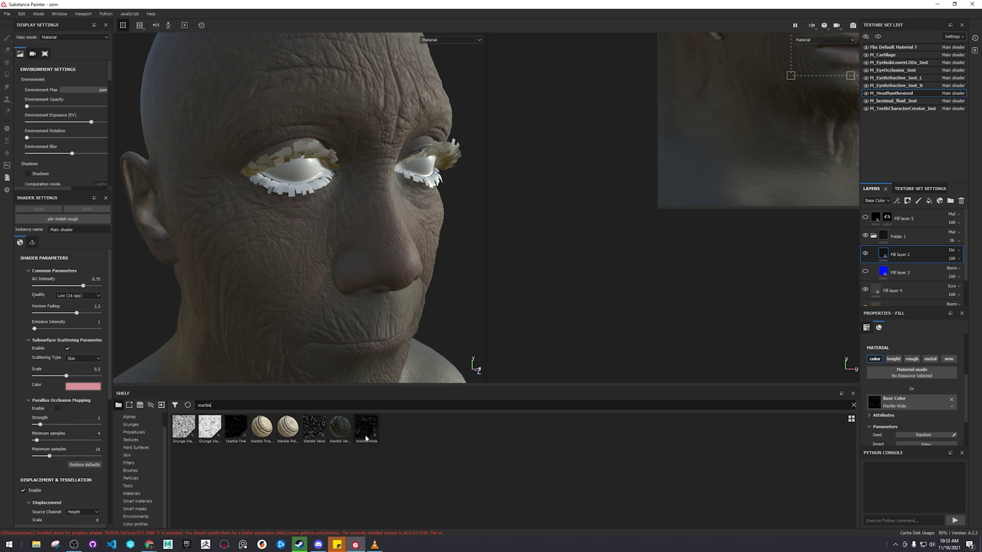
{"action": "left_click", "coordinate": [366, 437]}
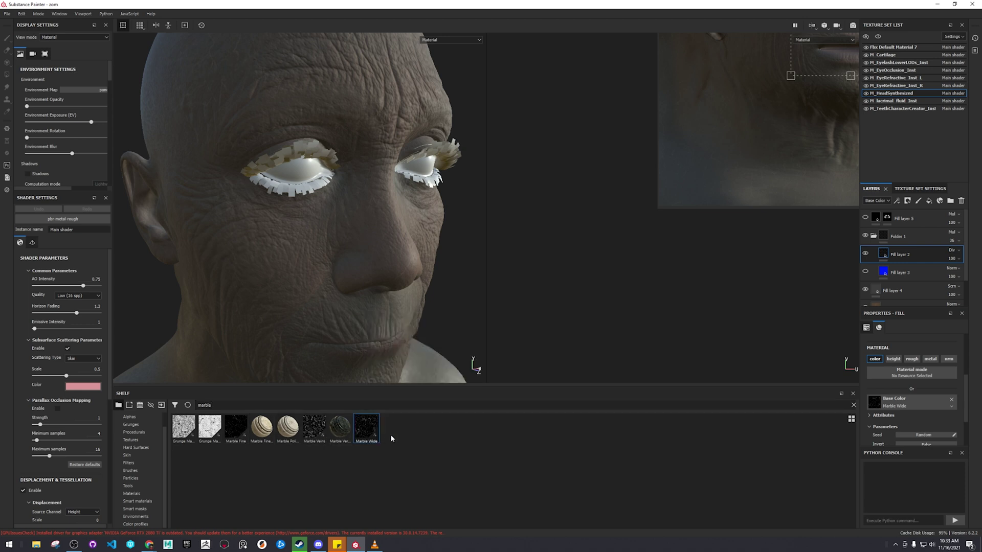
Look up Marble Wide's category by searching the shelf again for "marble" and viewing its details, and list the procedurals
{"action": "left_click", "coordinate": [152, 479]}
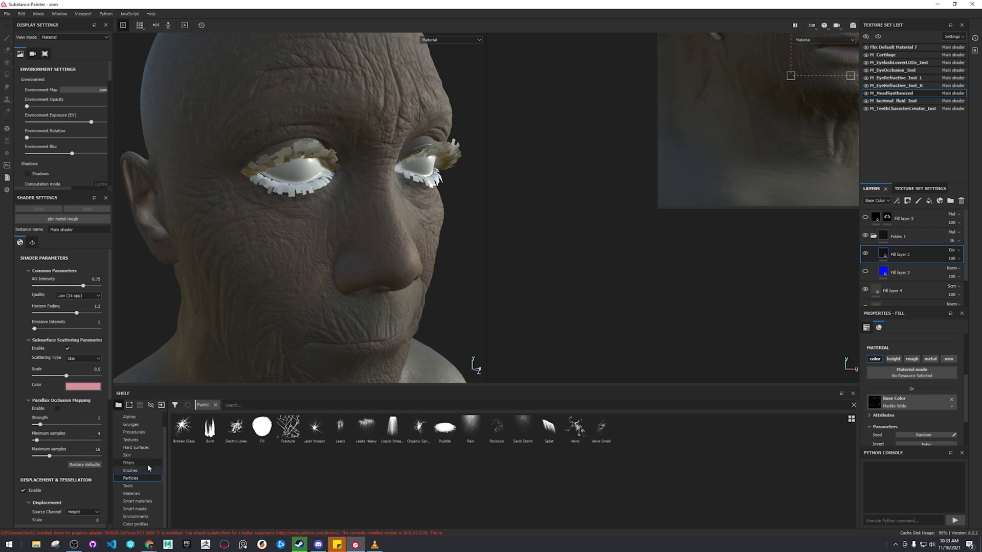
{"action": "left_click", "coordinate": [150, 509]}
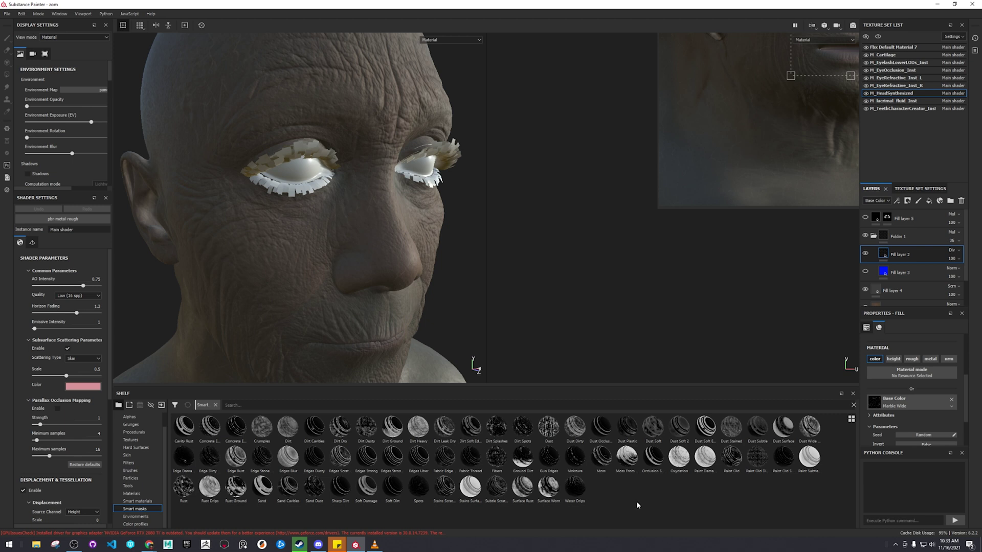
{"action": "left_click", "coordinate": [495, 407]}
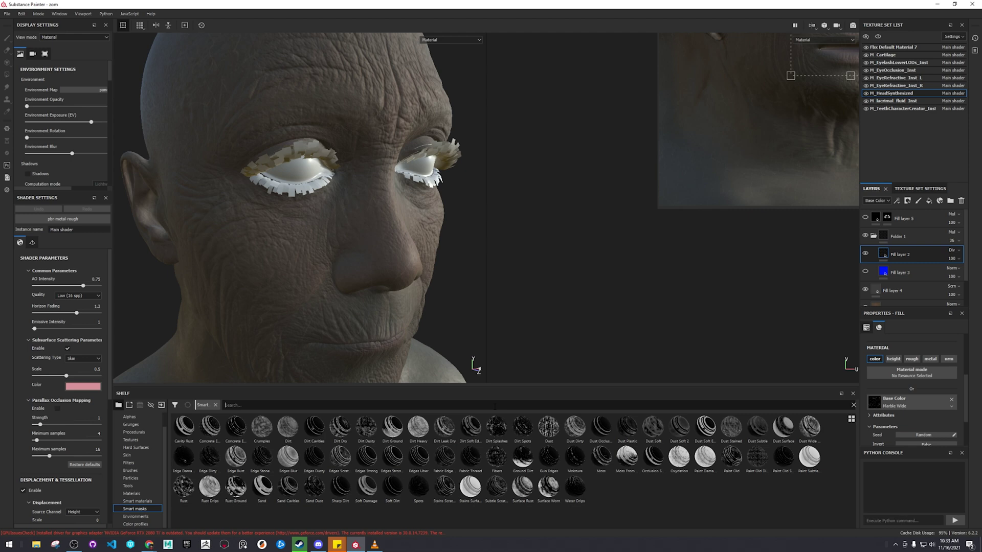
{"action": "left_click", "coordinate": [214, 405]}
{"action": "type", "text": "marble"}
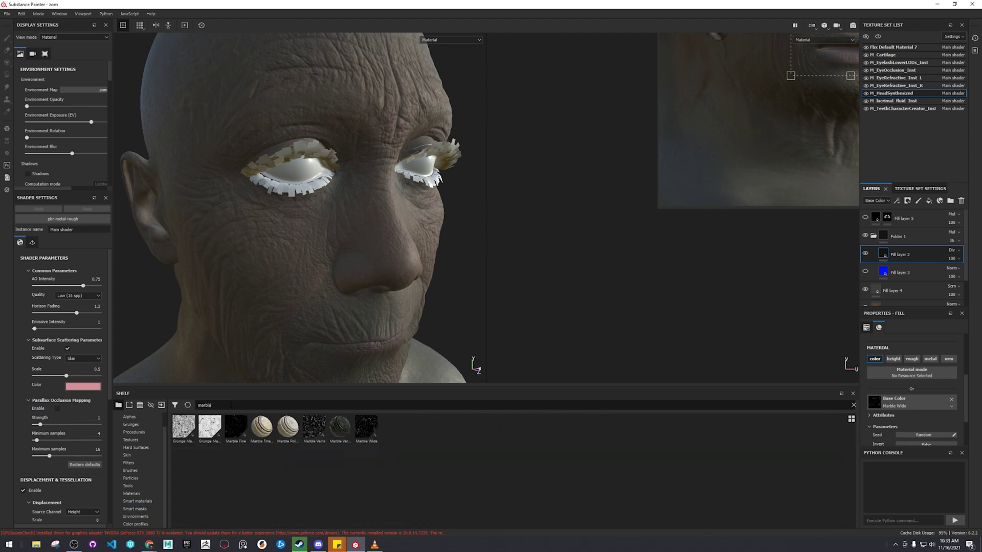
{"action": "right_click", "coordinate": [369, 441]}
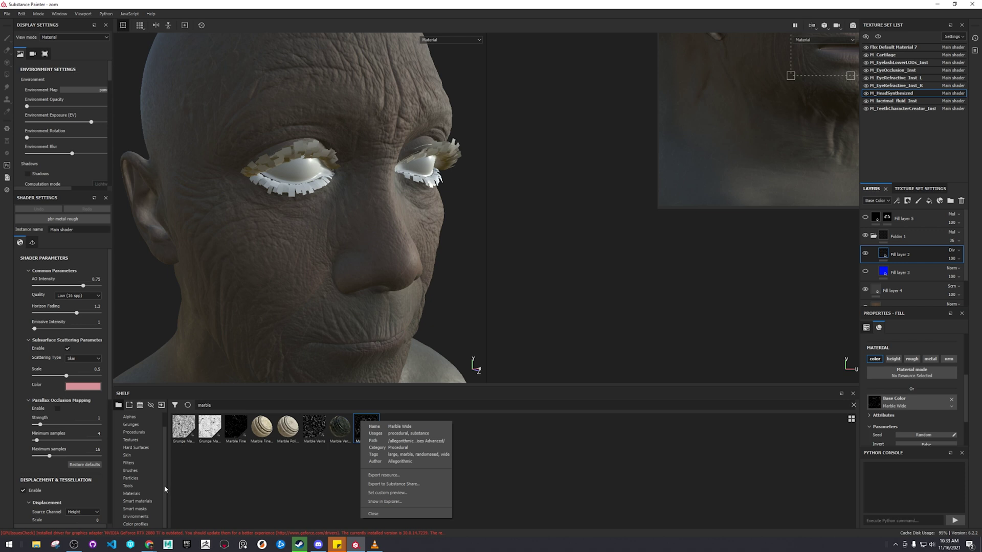
{"action": "left_click", "coordinate": [137, 432]}
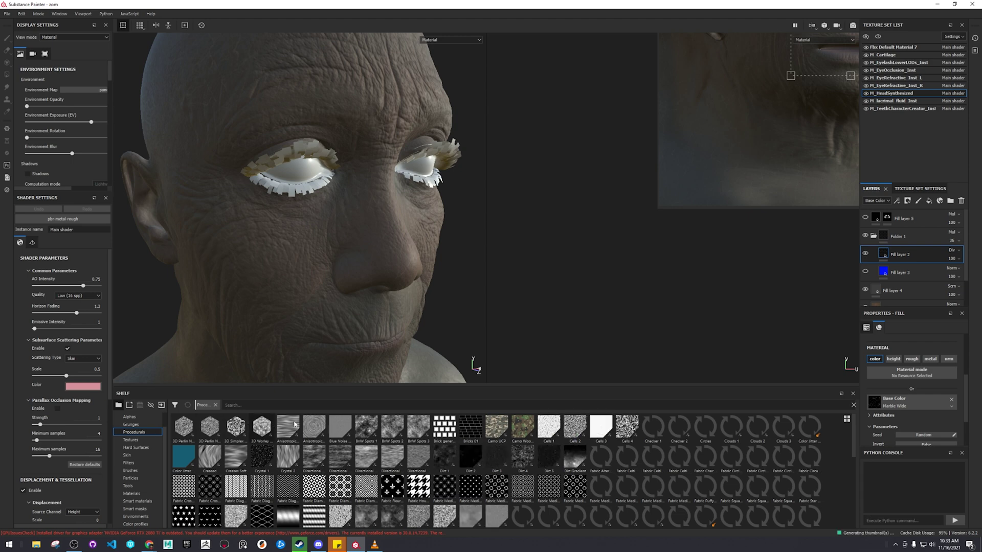
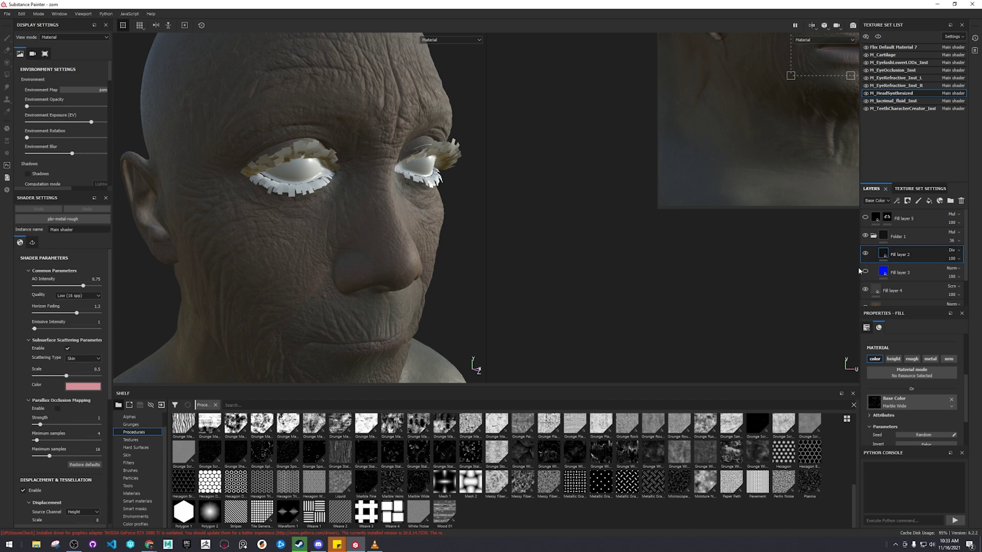
Examine the Marble Wide base color and its parameters in Fill layer 2's properties
{"action": "scroll", "coordinate": [928, 409], "scroll_direction": "up", "scroll_amount": 2}
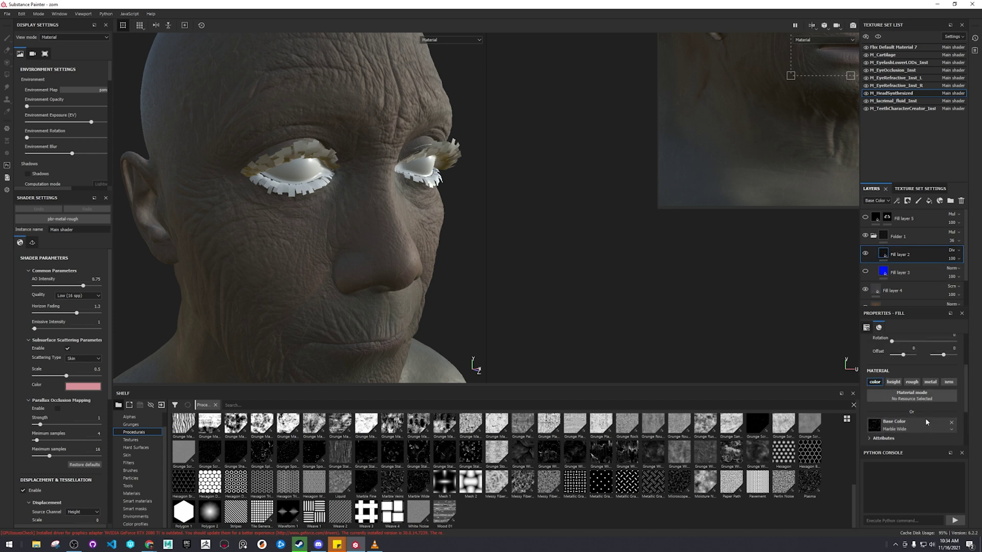
{"action": "scroll", "coordinate": [929, 409], "scroll_direction": "down", "scroll_amount": 2}
{"action": "left_click", "coordinate": [952, 400]}
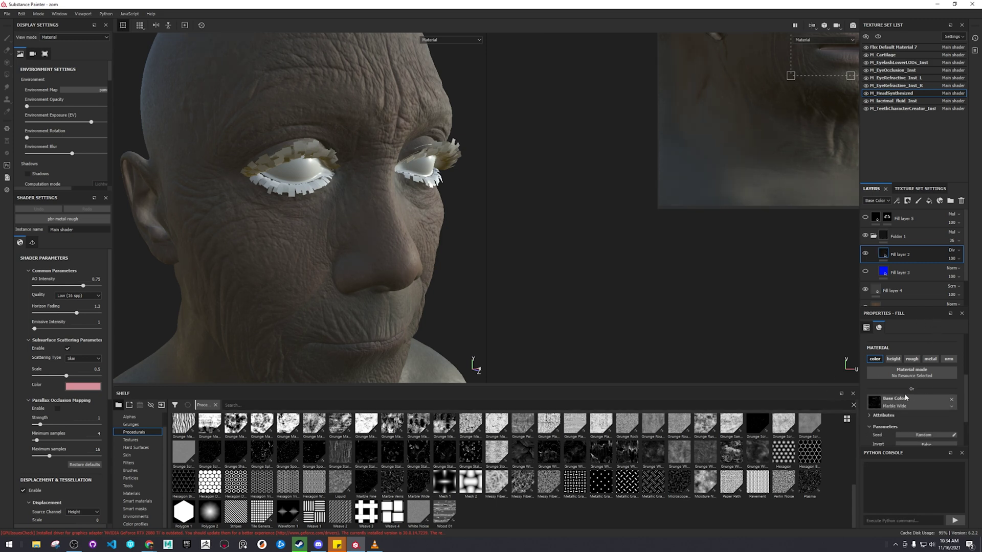
{"action": "scroll", "coordinate": [909, 399], "scroll_direction": "down", "scroll_amount": 5}
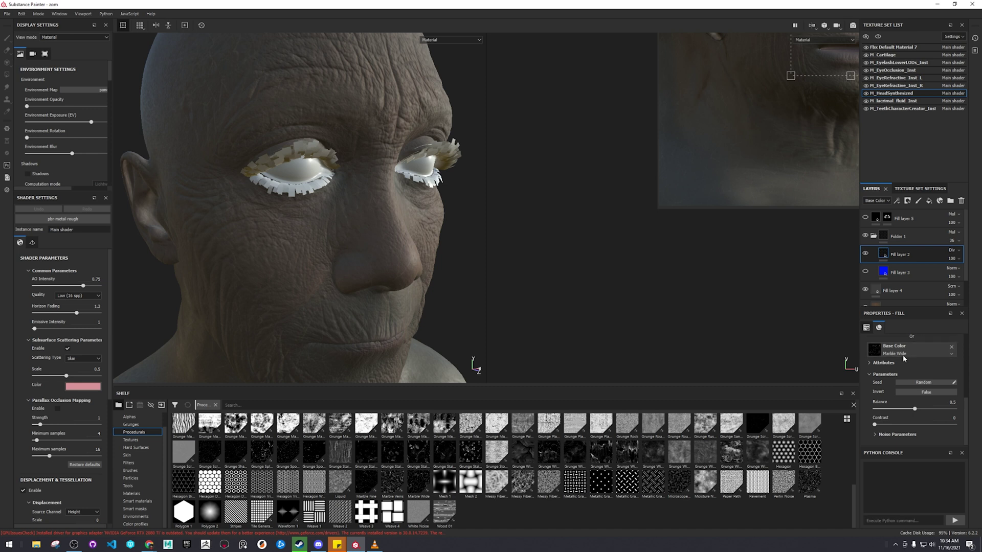
Try Normal blending on Fill layer 2 and set it back to Divide
{"action": "left_click", "coordinate": [952, 251]}
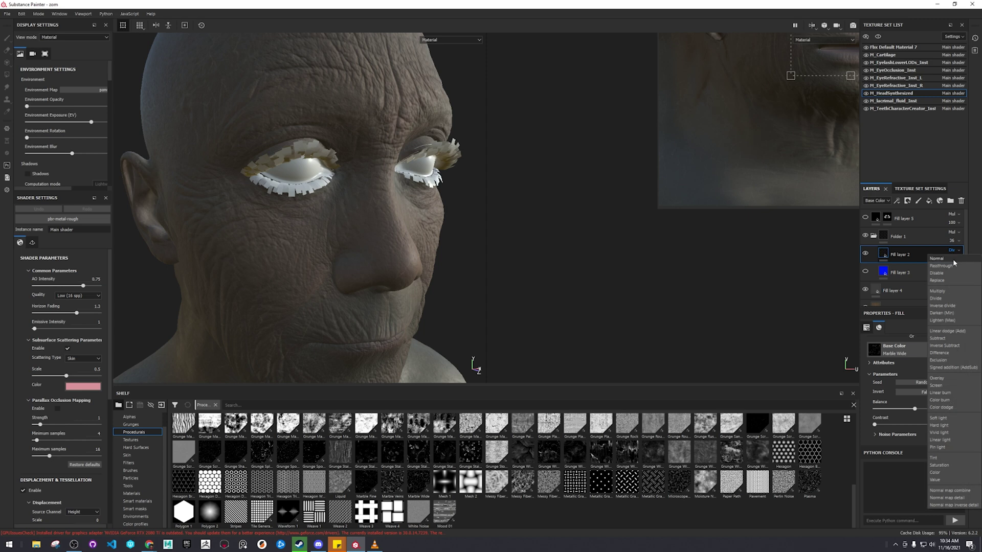
{"action": "left_click", "coordinate": [952, 258]}
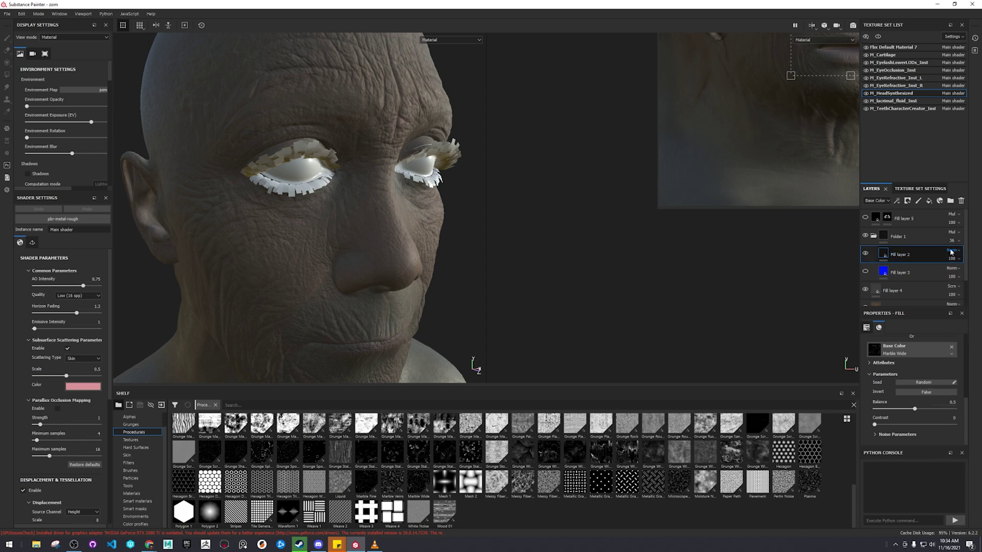
{"action": "left_click", "coordinate": [952, 251]}
{"action": "left_click", "coordinate": [946, 300]}
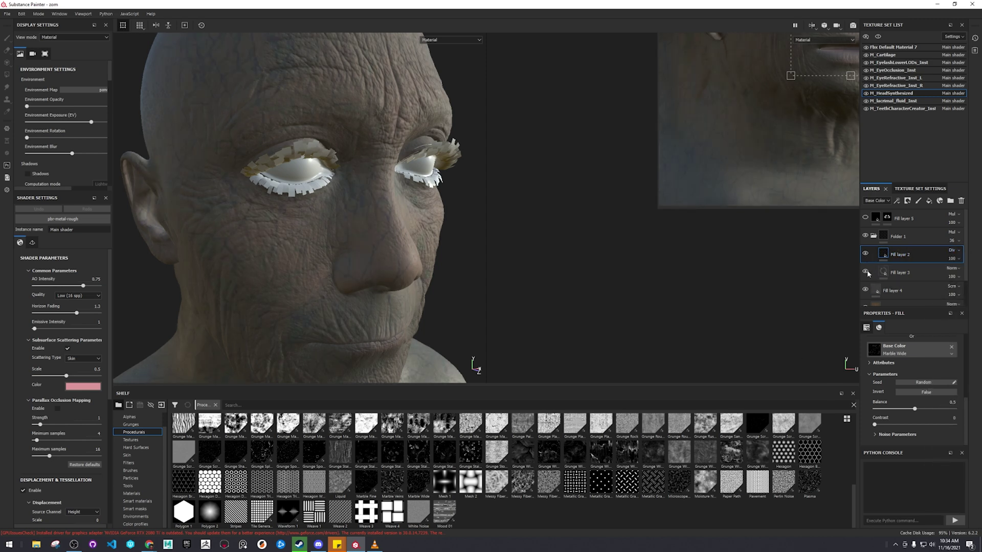
Show and select the blue Fill layer 3, and toggle Fill layer 2 off and on to compare the vein effect
{"action": "left_click", "coordinate": [890, 273]}
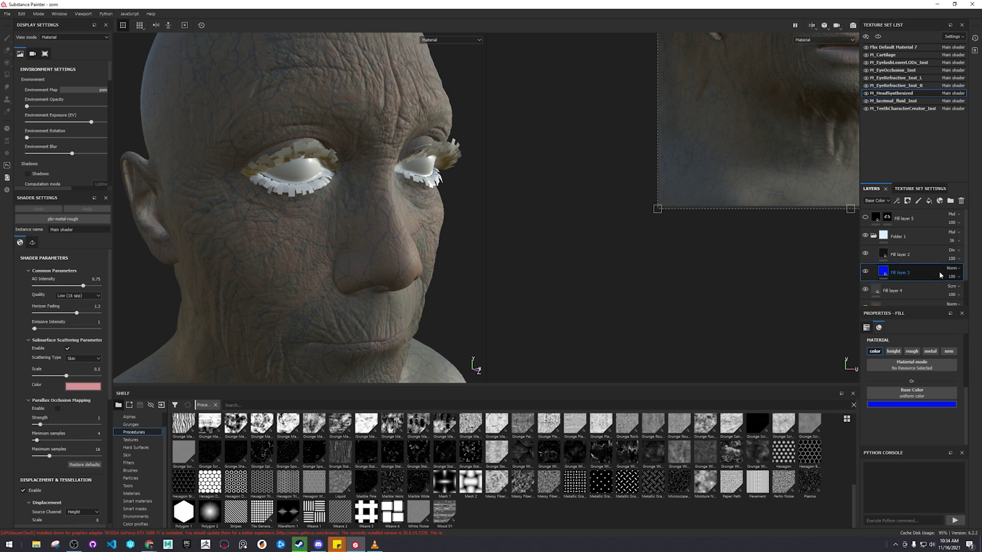
{"action": "left_click", "coordinate": [957, 250]}
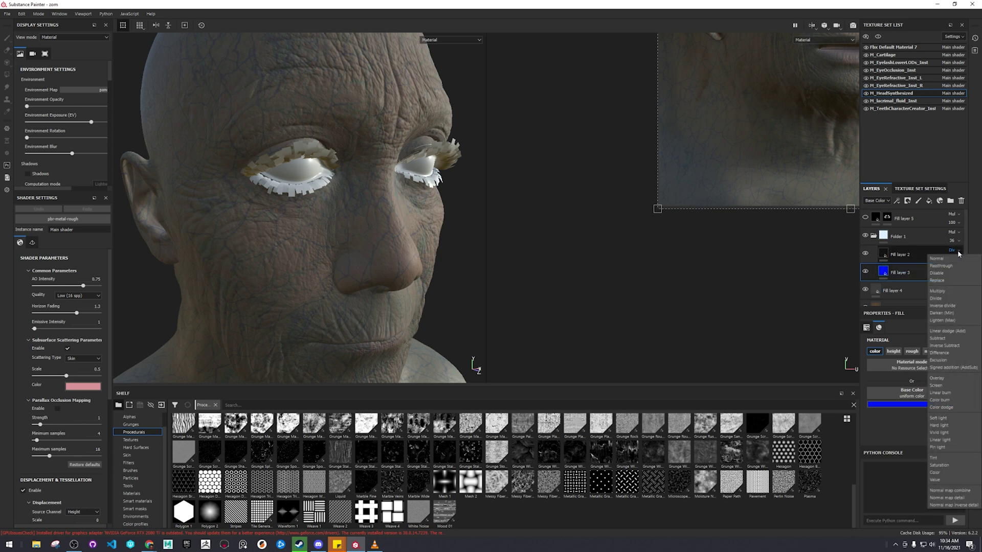
{"action": "left_click", "coordinate": [899, 275]}
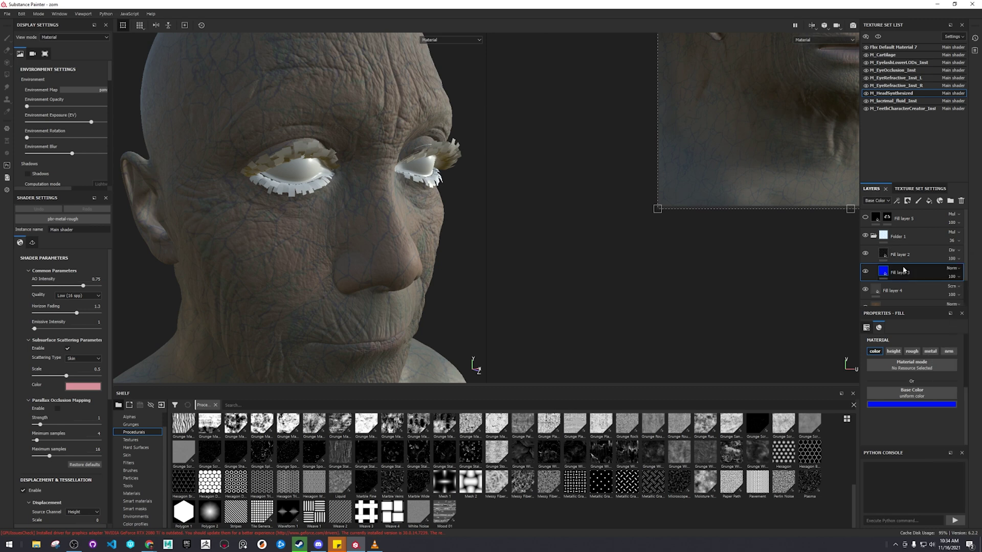
{"action": "left_click", "coordinate": [866, 254]}
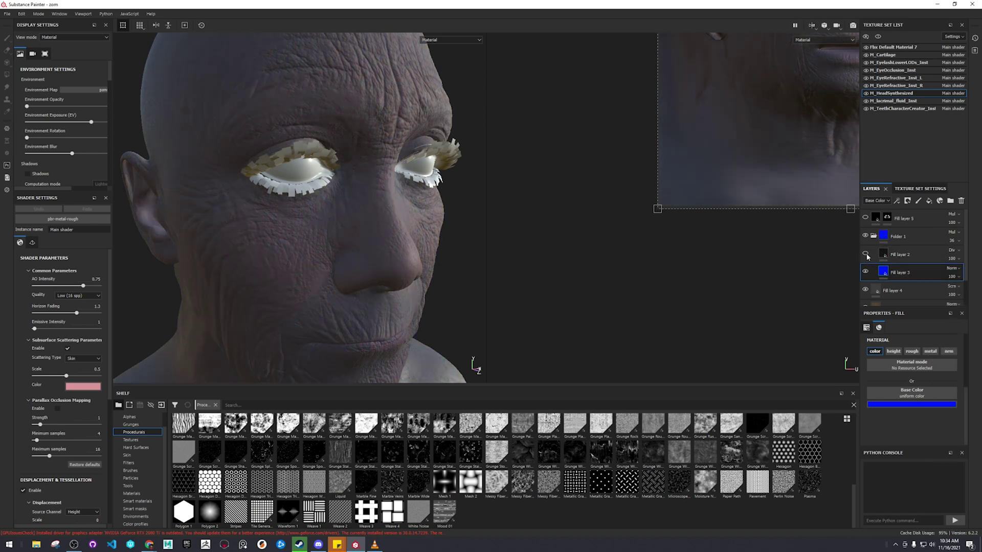
{"action": "left_click", "coordinate": [865, 254]}
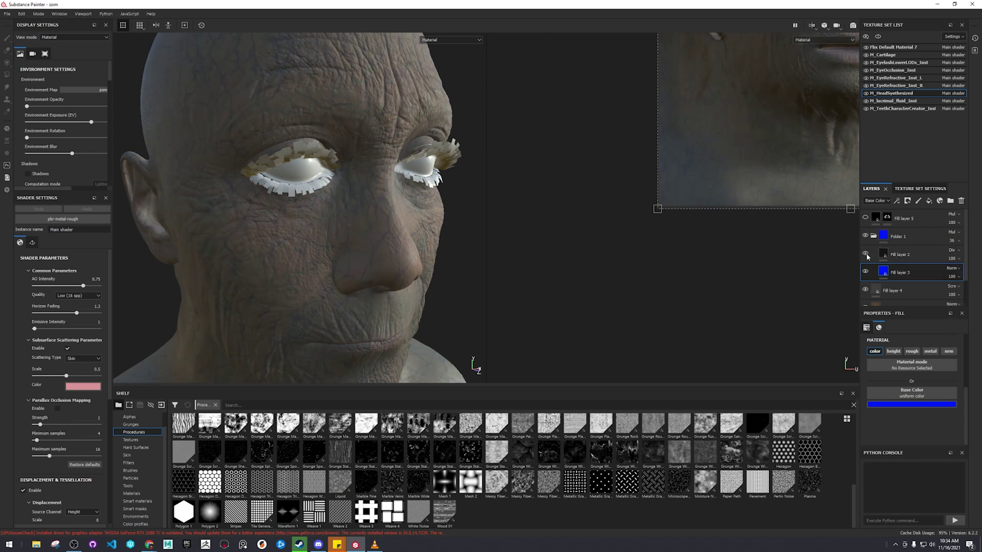
Try Multiply blending on Fill layer 2 over the blue fill and restore Divide
{"action": "left_click", "coordinate": [959, 251]}
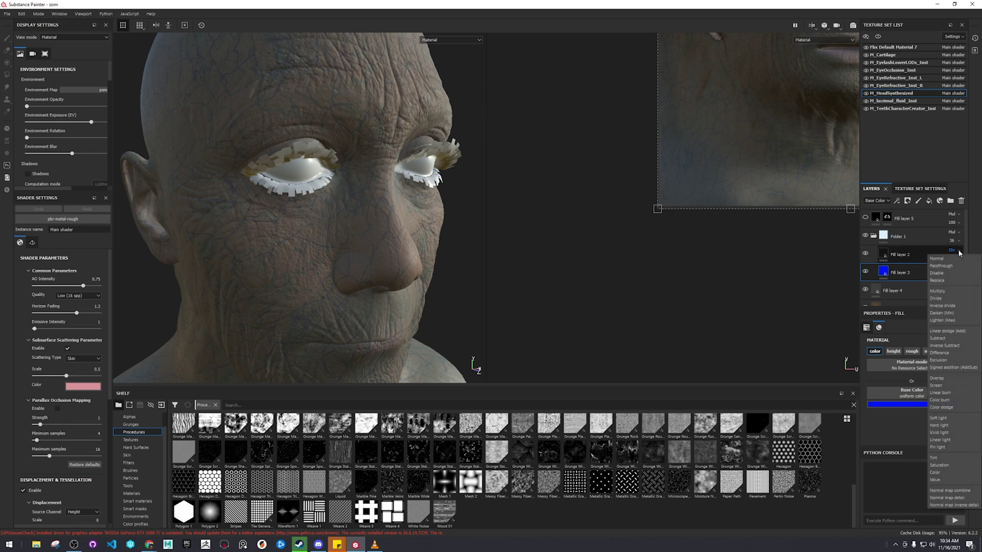
{"action": "left_click", "coordinate": [940, 291]}
{"action": "left_click", "coordinate": [952, 250]}
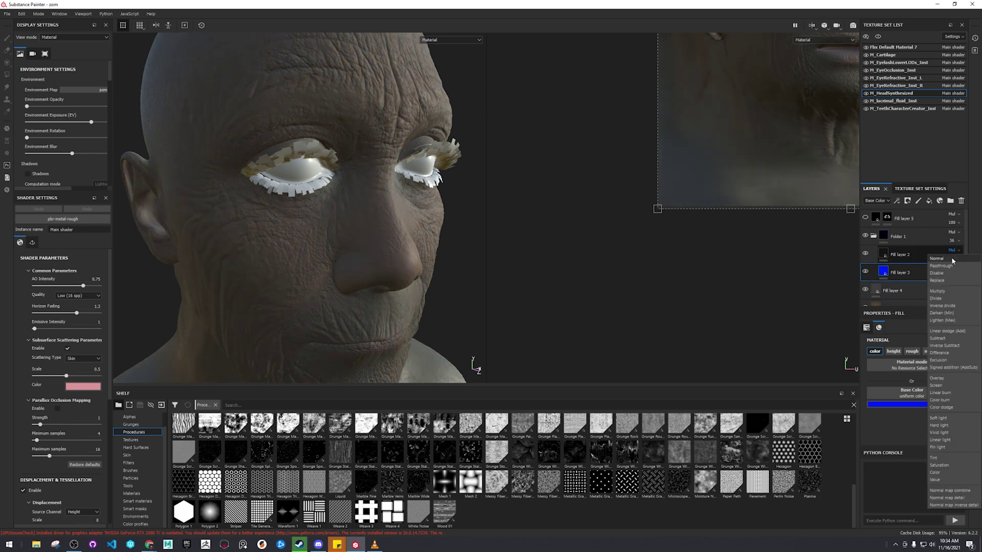
{"action": "left_click", "coordinate": [949, 299]}
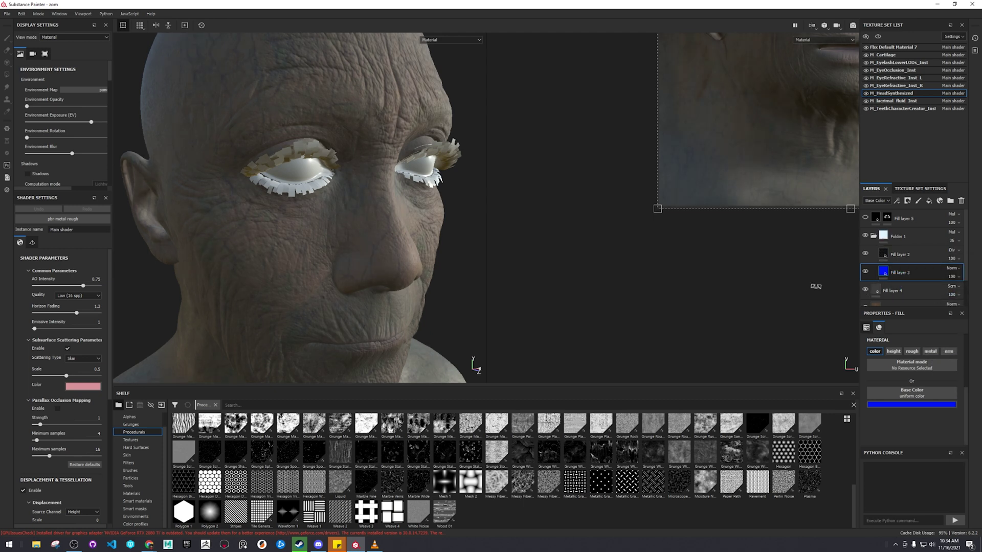
Select Folder 1 and examine its combined effect across the whole head and shoulders
{"action": "left_click", "coordinate": [919, 237]}
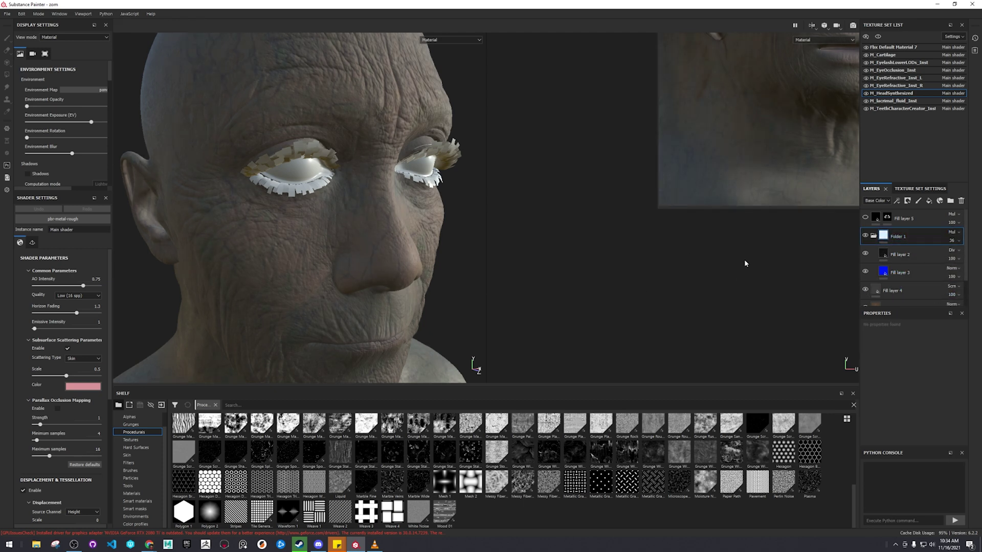
{"action": "right_click_drag", "start_coordinate": [268, 259], "coordinate": [274, 233], "text": "alt"}
{"action": "left_click_drag", "start_coordinate": [275, 233], "coordinate": [502, 258], "text": "alt"}
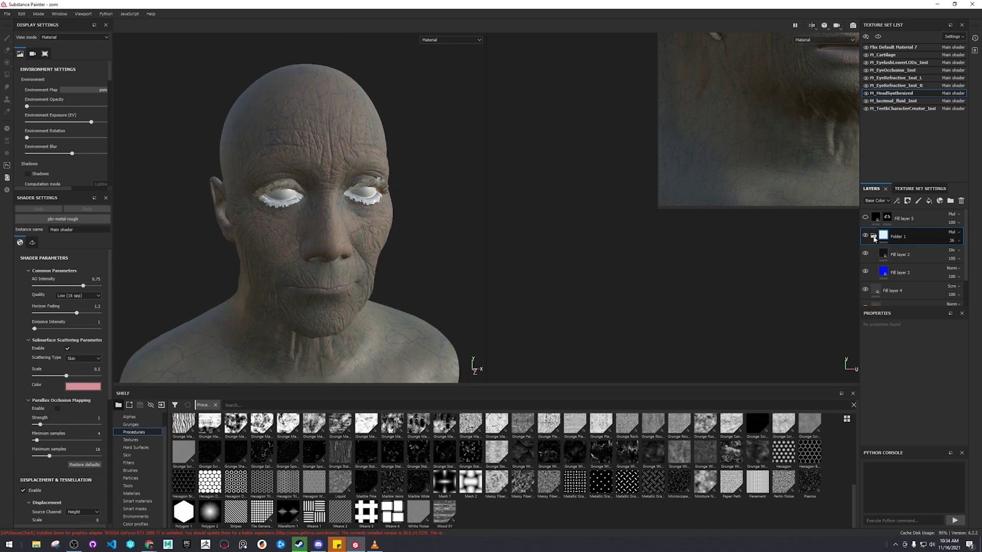
Select Fill layer 5 above Folder 1 and show it on the head
{"action": "left_click", "coordinate": [904, 219]}
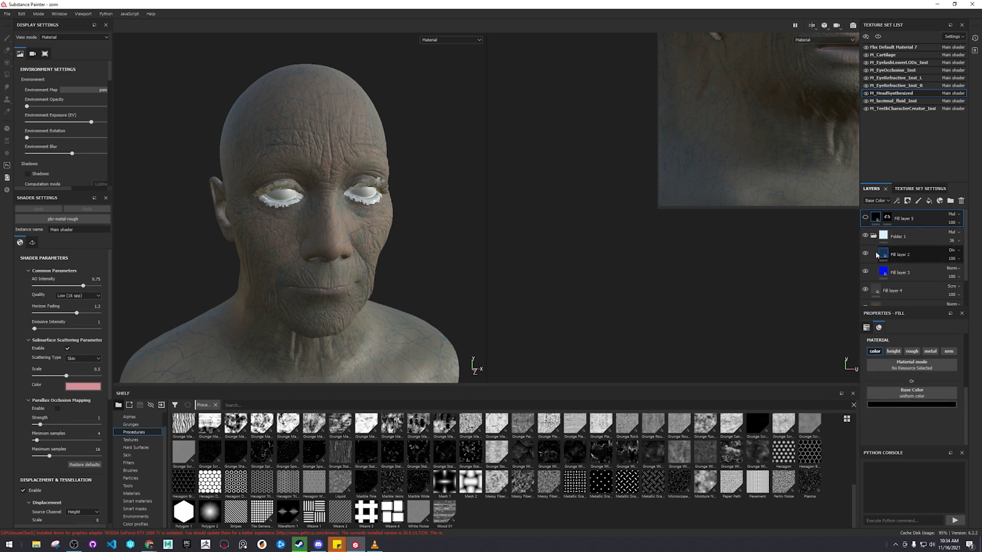
{"action": "left_click", "coordinate": [866, 218]}
{"action": "left_click_drag", "start_coordinate": [560, 303], "coordinate": [564, 262], "text": "alt"}
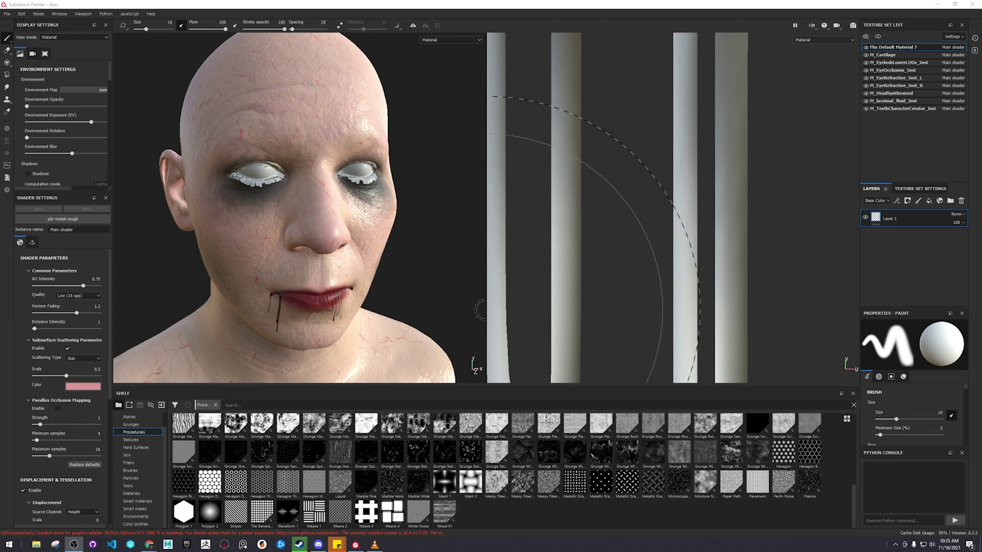
Widen the 3D view in the drac project and select the M_HeadSynthesized texture set to review its layers
{"action": "left_click_drag", "start_coordinate": [486, 297], "coordinate": [636, 297]}
{"action": "left_click_drag", "start_coordinate": [487, 274], "coordinate": [577, 270], "text": "alt"}
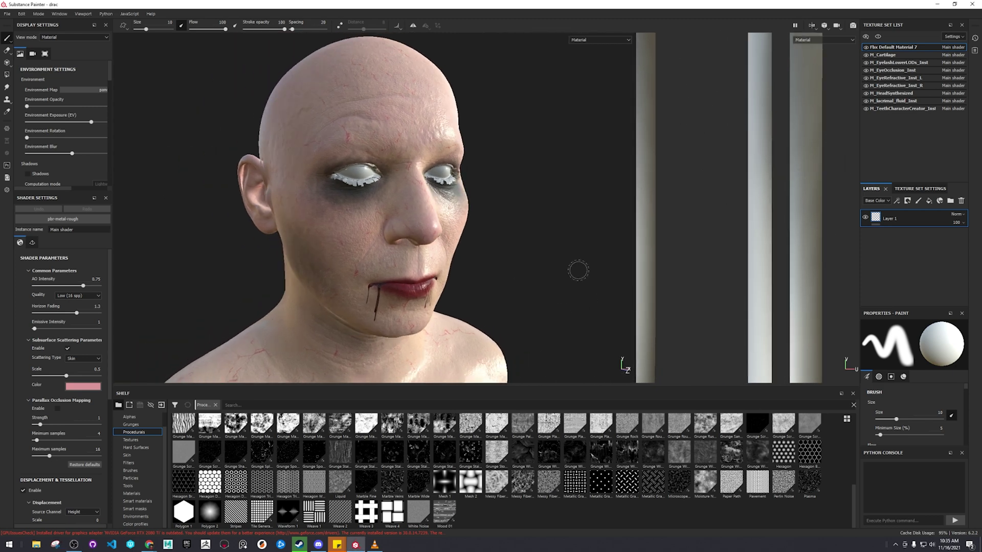
{"action": "left_click", "coordinate": [912, 94]}
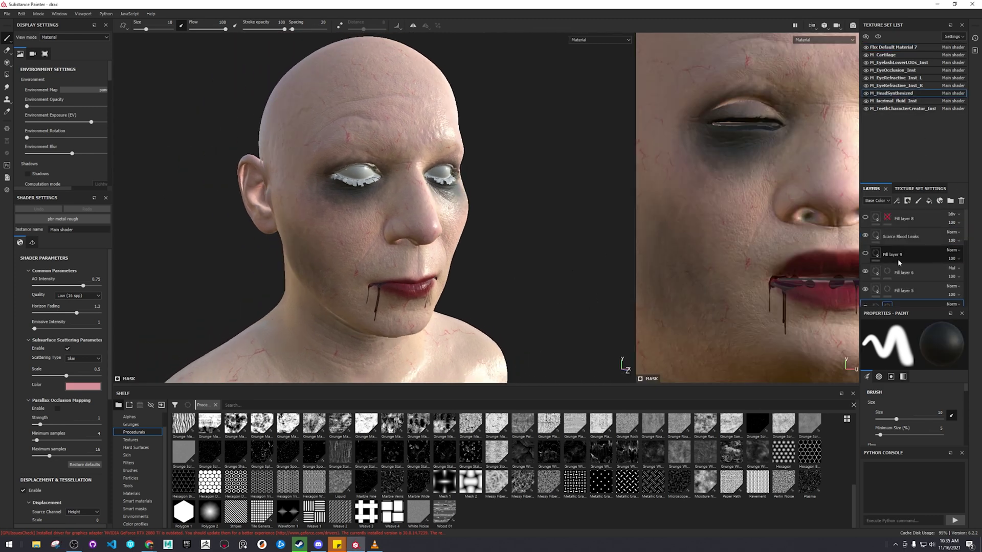
{"action": "scroll", "coordinate": [908, 278], "scroll_direction": "up", "scroll_amount": 5}
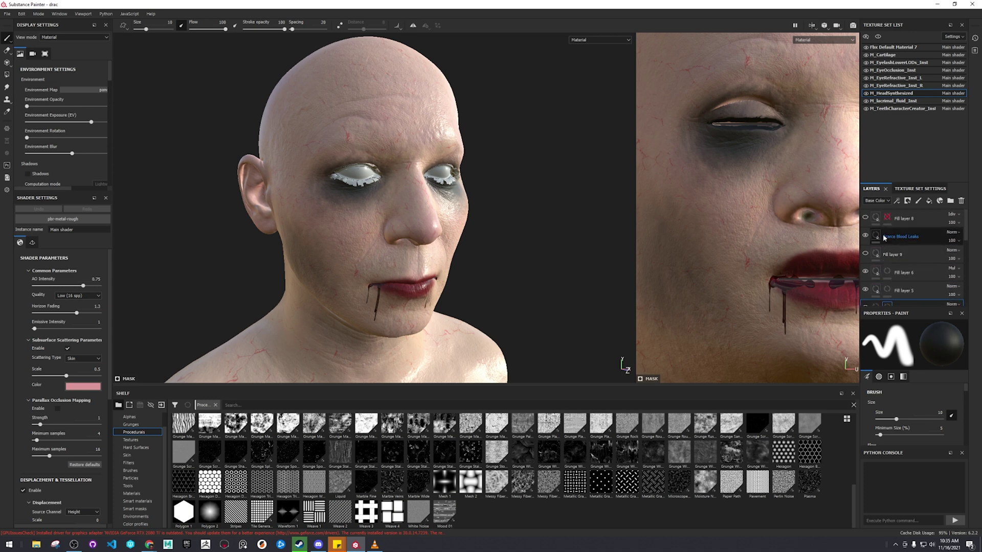
Delete the unused hidden Fill layer 8 and Fill layer 9 from the head's layer stack
{"action": "left_click", "coordinate": [915, 221]}
{"action": "key", "text": "Delete"}
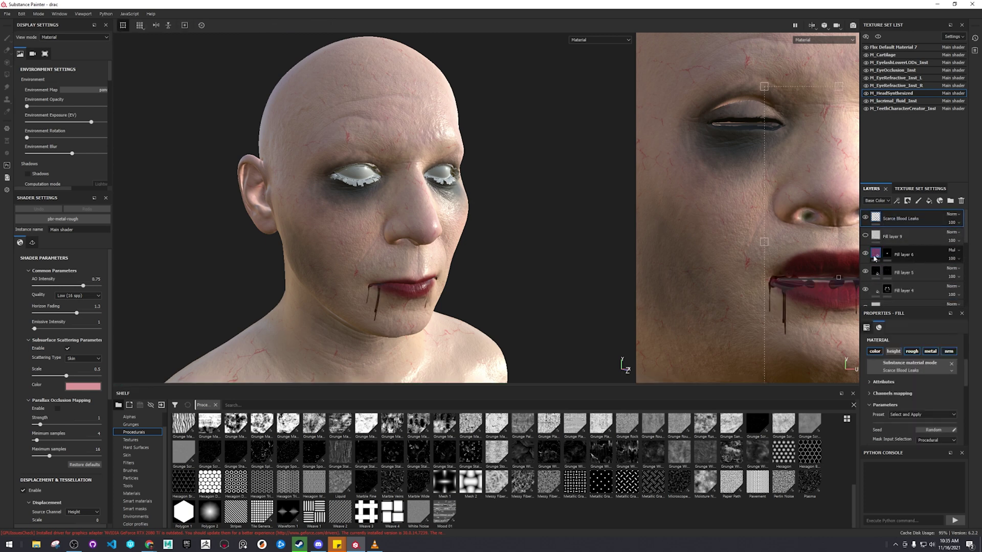
{"action": "left_click", "coordinate": [915, 236]}
{"action": "key", "text": "Delete"}
{"action": "key", "text": "Delete"}
{"action": "key", "text": "Delete"}
{"action": "key", "text": "Delete"}
{"action": "key", "text": "Delete"}
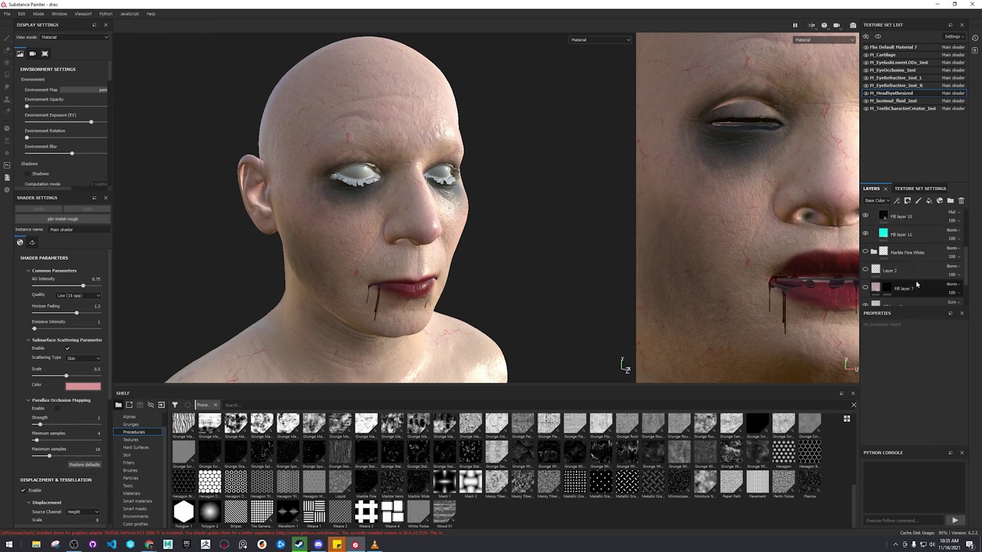
Delete the hidden Marble Fine White folder, Layer 2 and Fill layer 7 from the stack
{"action": "left_click", "coordinate": [925, 253]}
{"action": "key", "text": "Delete"}
{"action": "key", "text": "Delete"}
{"action": "key", "text": "Delete"}
{"action": "key", "text": "Delete"}
{"action": "key", "text": "Delete"}
{"action": "key", "text": "Delete"}
{"action": "key", "text": "Delete"}
Hide every layer from Scarce Blood Leaks down to Fill layer 1 and collapse Folder 1
{"action": "left_click", "coordinate": [885, 242]}
{"action": "left_click", "coordinate": [866, 217]}
{"action": "left_click", "coordinate": [866, 236]}
{"action": "left_click", "coordinate": [865, 253]}
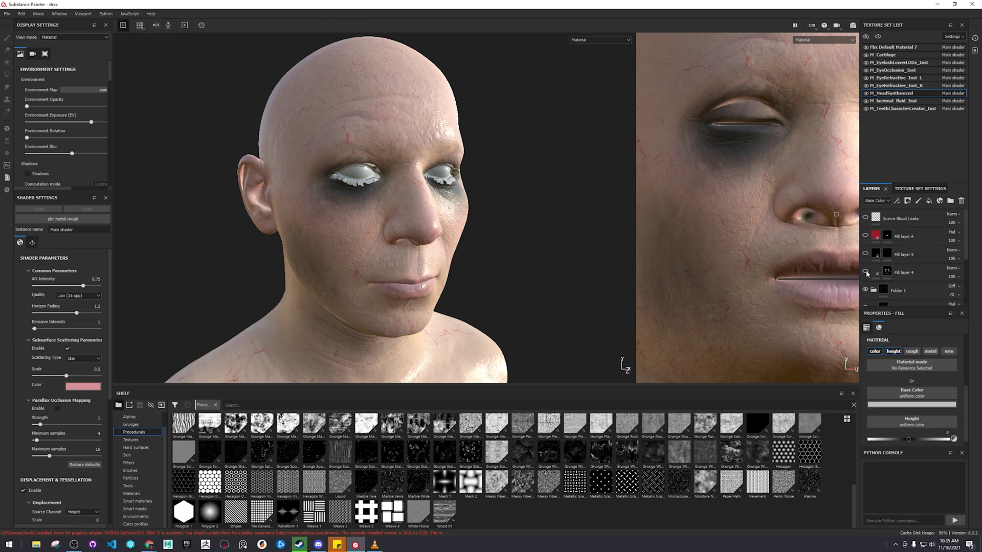
{"action": "left_click", "coordinate": [866, 272]}
{"action": "scroll", "coordinate": [868, 263], "scroll_direction": "down", "scroll_amount": 3}
{"action": "left_click", "coordinate": [866, 222]}
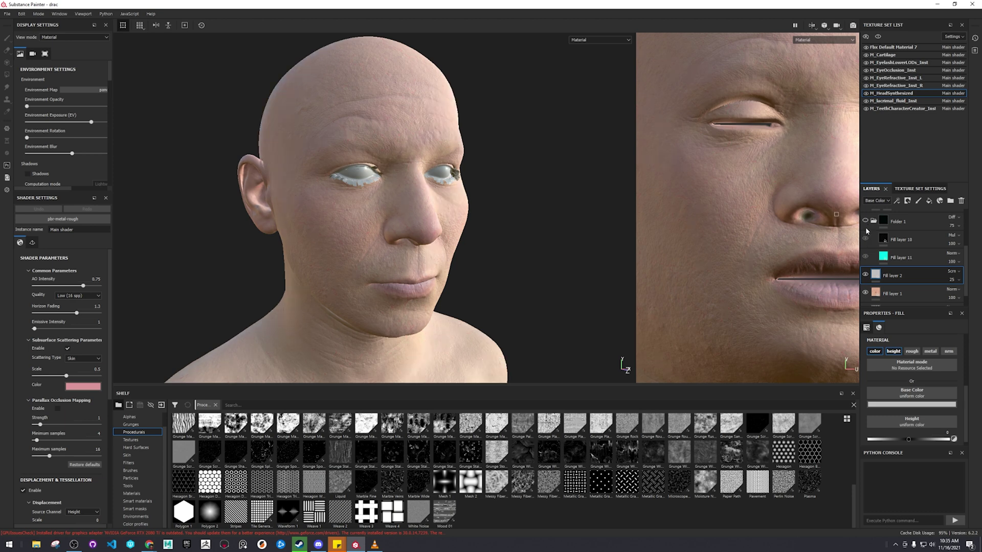
{"action": "left_click", "coordinate": [873, 221]}
{"action": "left_click", "coordinate": [866, 257]}
{"action": "left_click", "coordinate": [866, 275]}
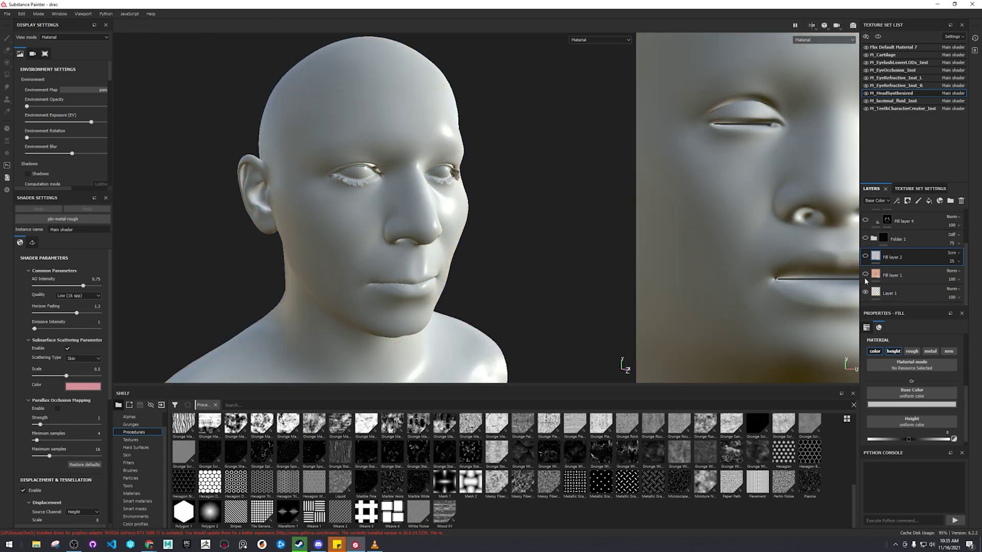
Show Fill layer 1's base skin texture on the head and turn on Fill layer 2 over it
{"action": "left_click", "coordinate": [866, 274]}
{"action": "left_click", "coordinate": [893, 276]}
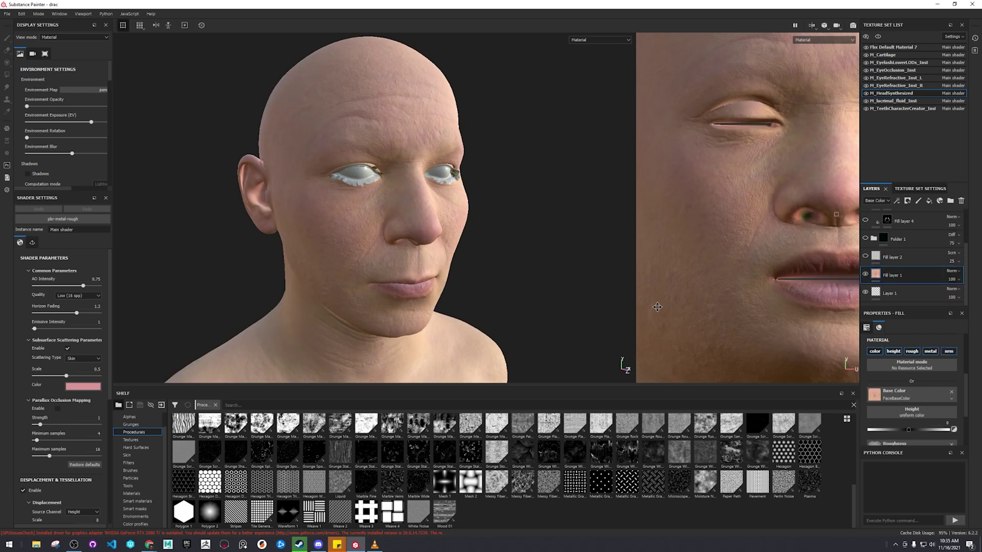
{"action": "left_click_drag", "start_coordinate": [441, 227], "coordinate": [450, 266], "text": "alt"}
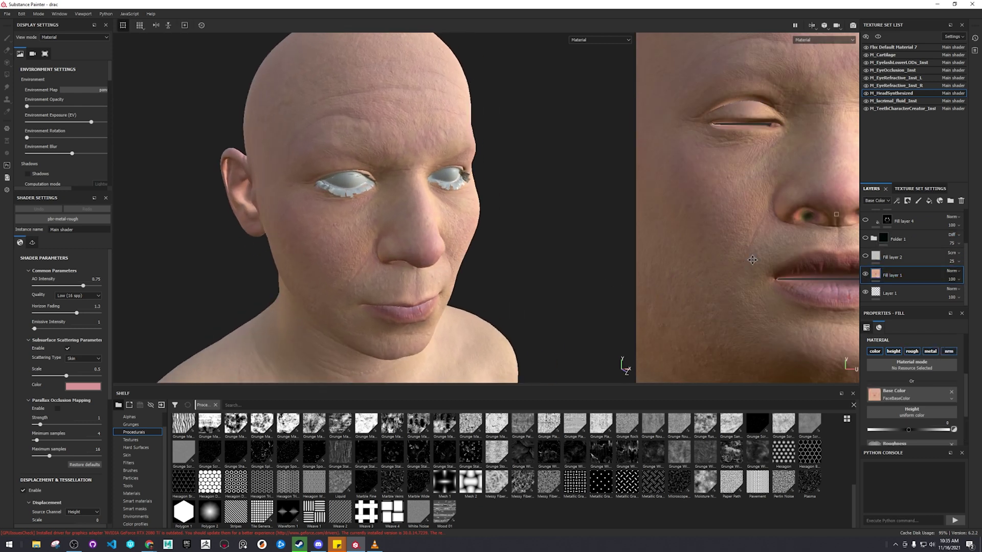
{"action": "left_click", "coordinate": [903, 261]}
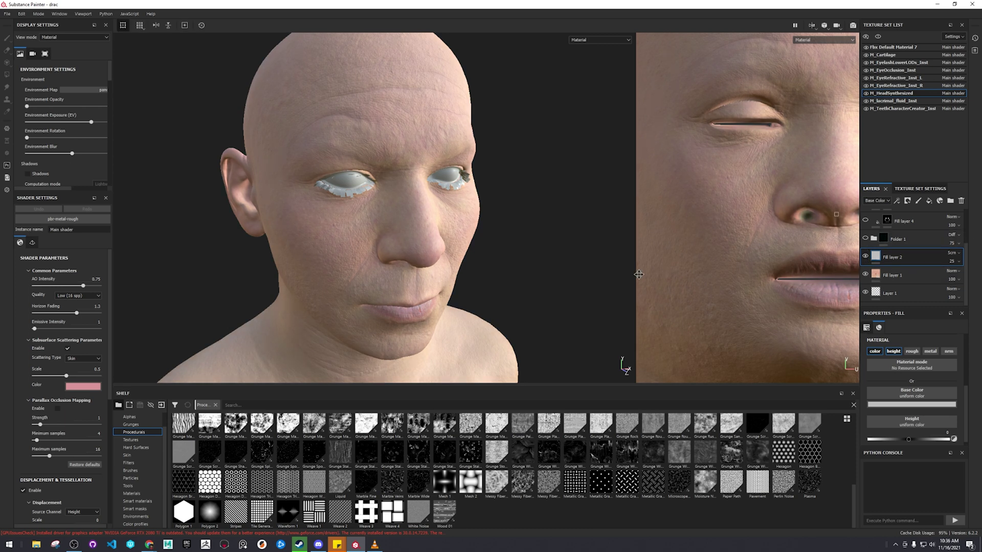
{"action": "key", "text": "alt+Tab"}
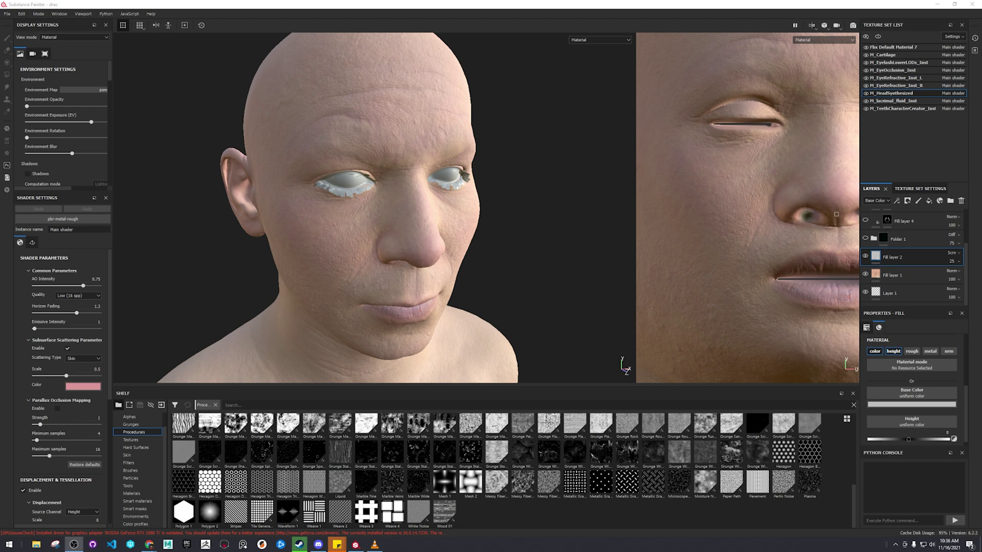
Show Folder 1 over the skin, expand it and select the cyan Fill layer 11
{"action": "left_click", "coordinate": [866, 239]}
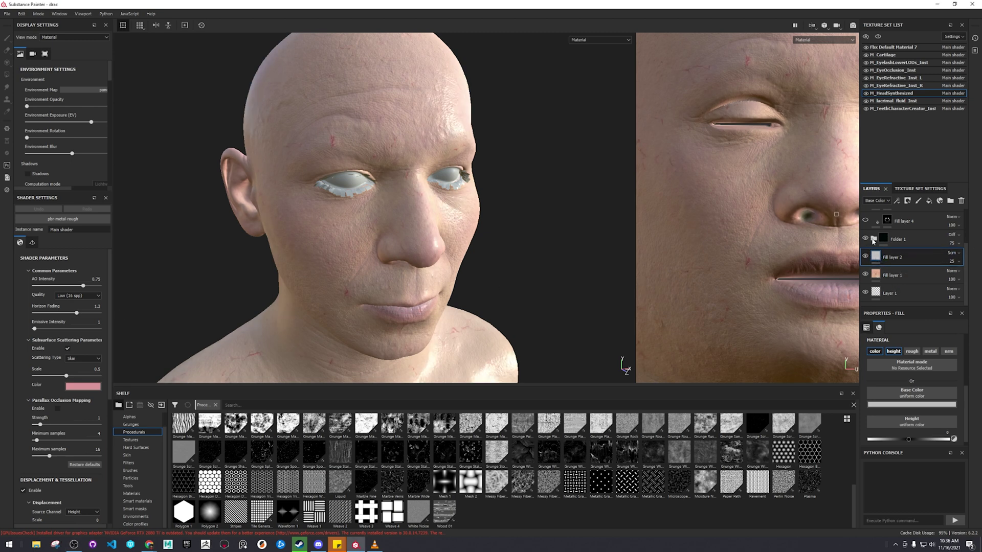
{"action": "left_click", "coordinate": [874, 239]}
{"action": "left_click", "coordinate": [928, 278]}
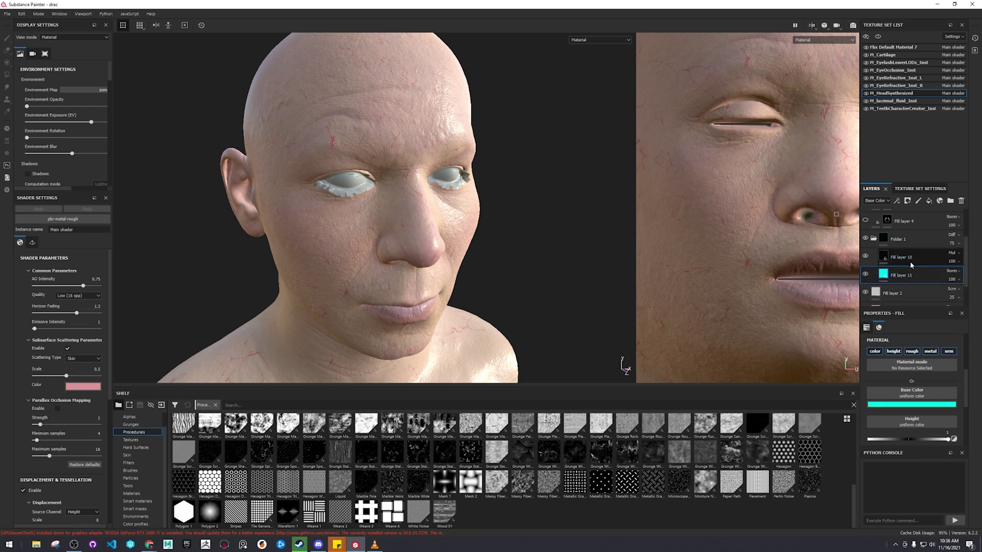
Review Fill layer 10's Marble Fine parameters with Fill layer 11 hidden, and show Fill layer 11 again
{"action": "left_click", "coordinate": [866, 257]}
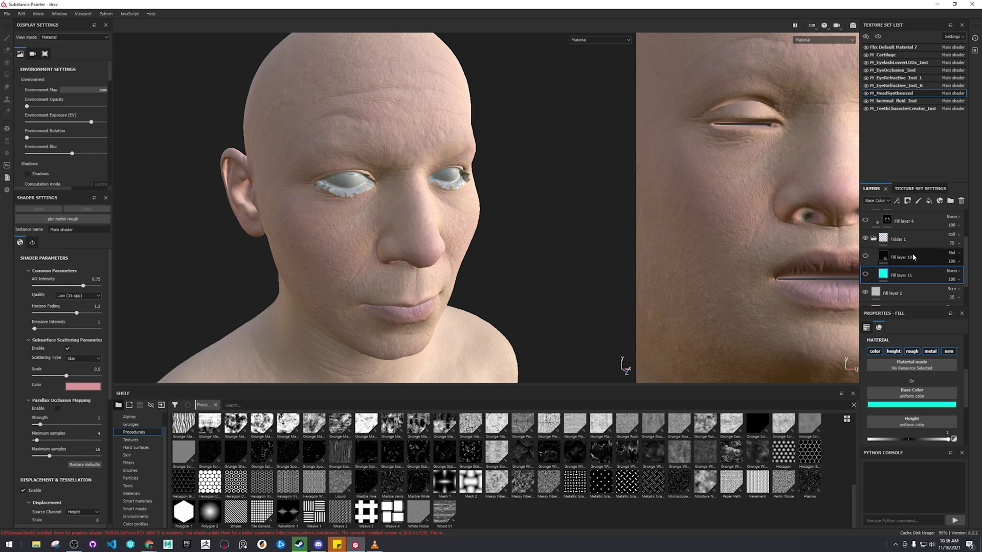
{"action": "left_click", "coordinate": [866, 256]}
{"action": "left_click", "coordinate": [884, 256]}
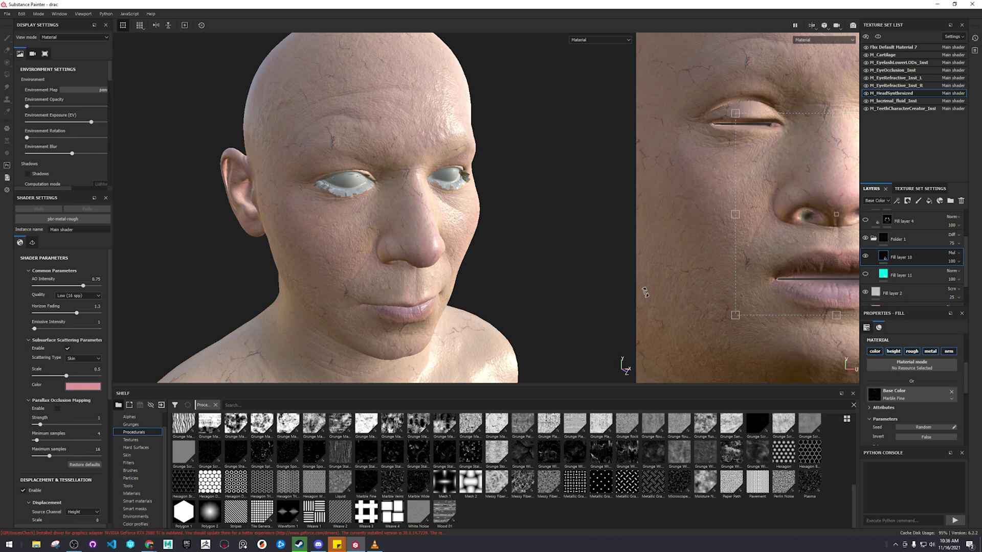
{"action": "left_click_drag", "start_coordinate": [497, 292], "coordinate": [447, 279], "text": "alt"}
{"action": "scroll", "coordinate": [940, 404], "scroll_direction": "down", "scroll_amount": 4}
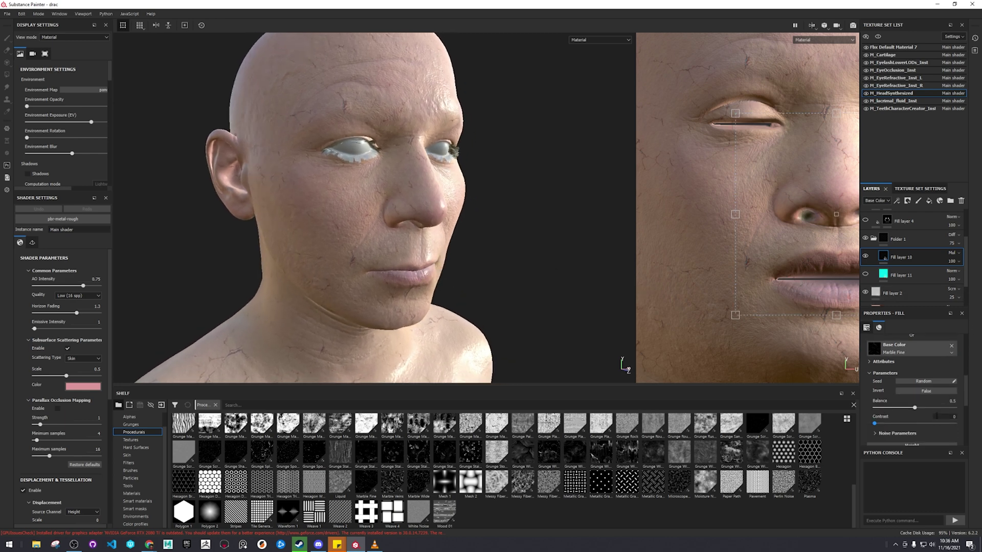
{"action": "scroll", "coordinate": [918, 427], "scroll_direction": "down", "scroll_amount": 5}
{"action": "scroll", "coordinate": [918, 423], "scroll_direction": "up", "scroll_amount": 8}
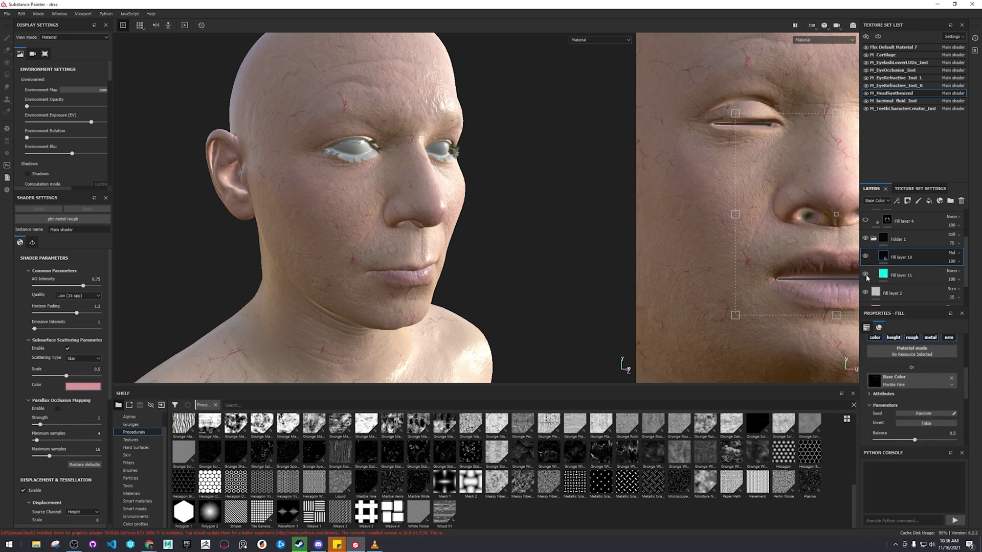
Examine the red veins up close and show Fill layer 4's dark shading around the eyes
{"action": "scroll", "coordinate": [432, 239], "scroll_direction": "up", "scroll_amount": 6}
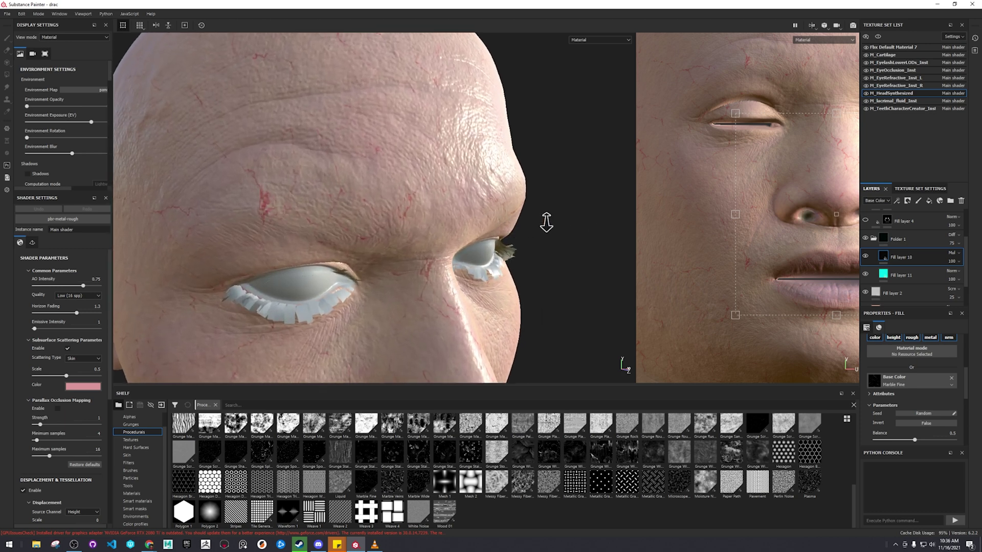
{"action": "scroll", "coordinate": [546, 222], "scroll_direction": "down", "scroll_amount": 3}
{"action": "mouse_move", "coordinate": [311, 266]}
{"action": "left_mouse_down", "text": "alt"}
{"action": "mouse_move", "coordinate": [350, 285]}
{"action": "mouse_move", "coordinate": [294, 274]}
{"action": "left_mouse_up", "text": "alt"}
{"action": "left_click_drag", "start_coordinate": [444, 211], "coordinate": [394, 246], "text": "alt"}
{"action": "scroll", "coordinate": [915, 266], "scroll_direction": "up", "scroll_amount": 3}
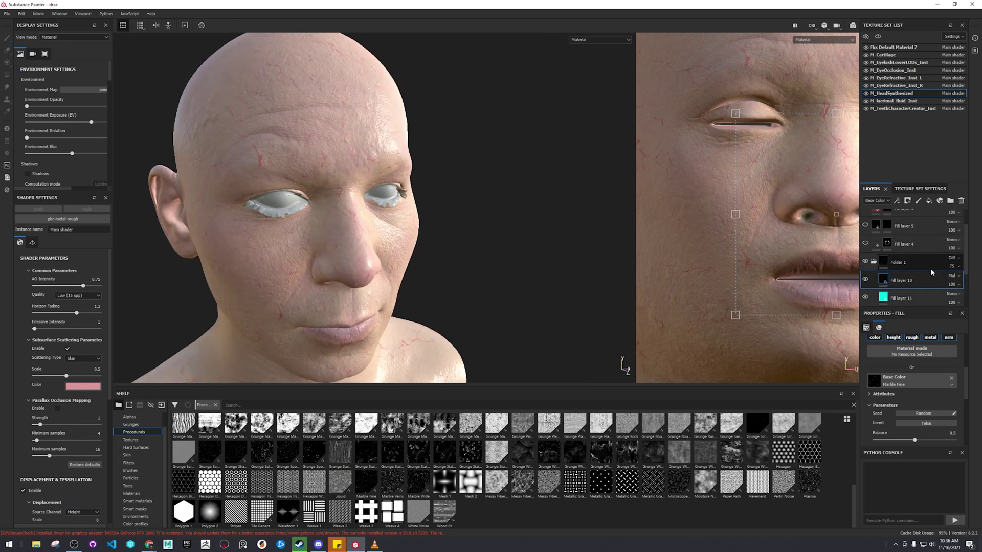
{"action": "scroll", "coordinate": [870, 271], "scroll_direction": "up", "scroll_amount": 1}
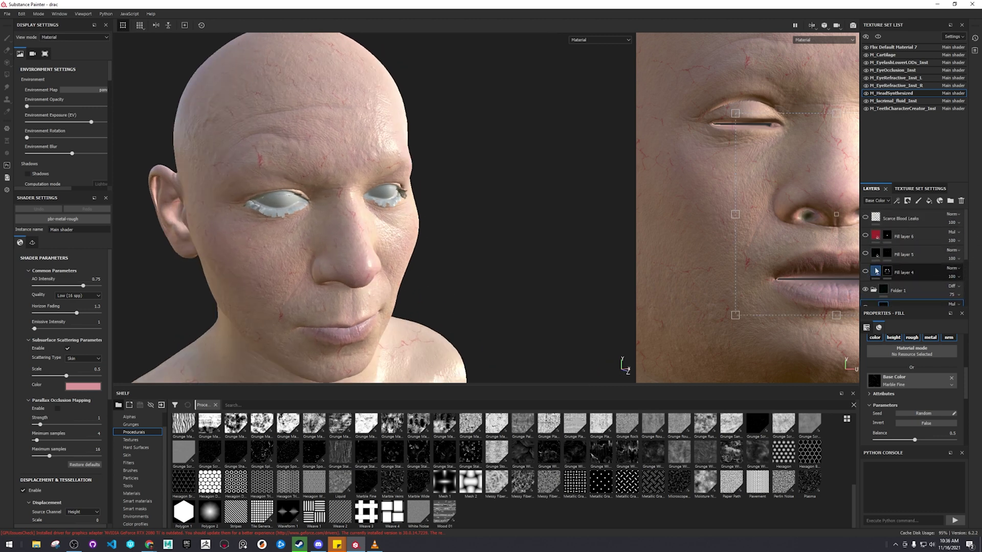
{"action": "left_click", "coordinate": [865, 273]}
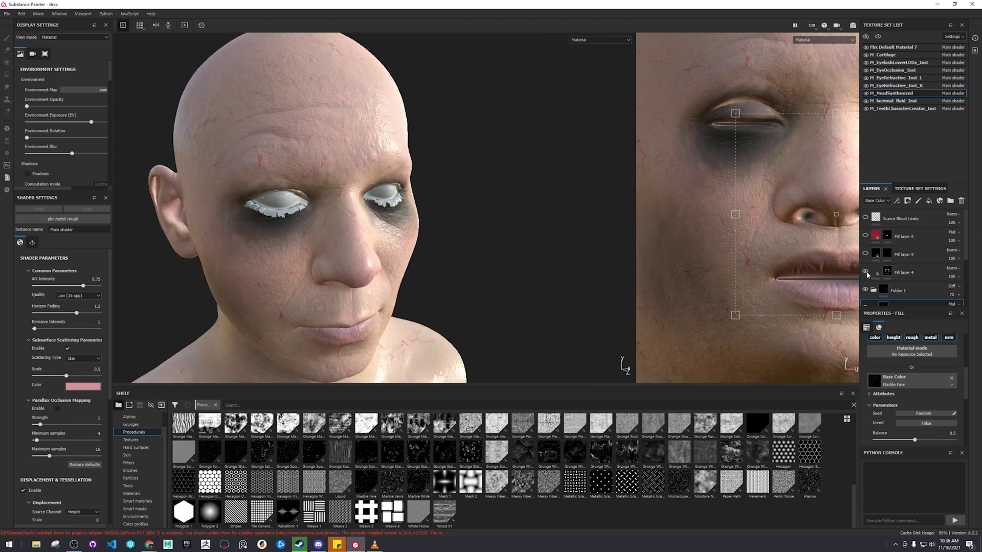
{"action": "left_click_drag", "start_coordinate": [573, 261], "coordinate": [460, 200], "text": "alt"}
{"action": "left_click_drag", "start_coordinate": [443, 240], "coordinate": [368, 266], "text": "alt"}
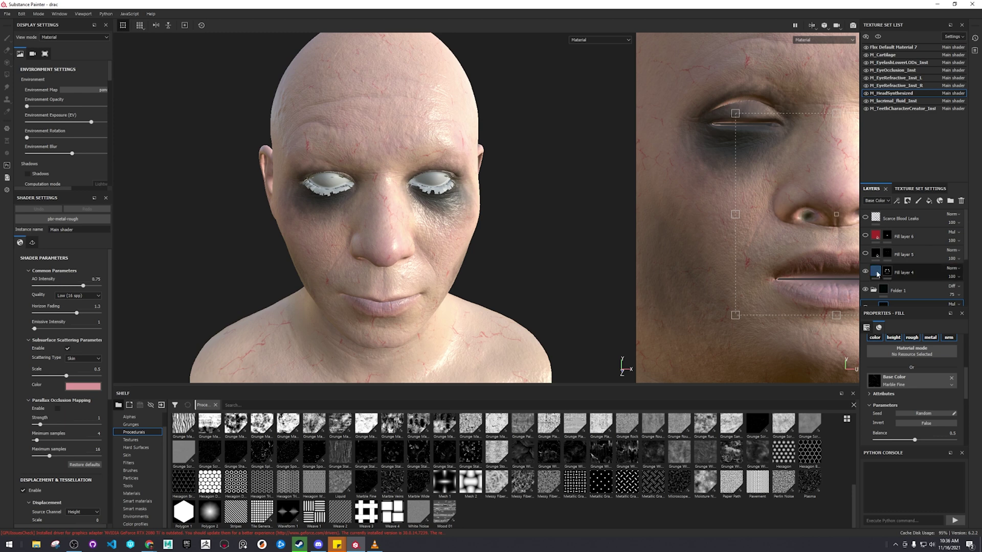
Toggle Fill layer 5 on and off to compare its dark eyelid lines, leaving it visible
{"action": "left_click", "coordinate": [866, 254]}
{"action": "left_click", "coordinate": [865, 254]}
{"action": "left_click", "coordinate": [865, 254]}
{"action": "left_click", "coordinate": [865, 254]}
{"action": "left_click", "coordinate": [865, 253]}
{"action": "left_click_drag", "start_coordinate": [269, 184], "coordinate": [460, 169], "text": "alt"}
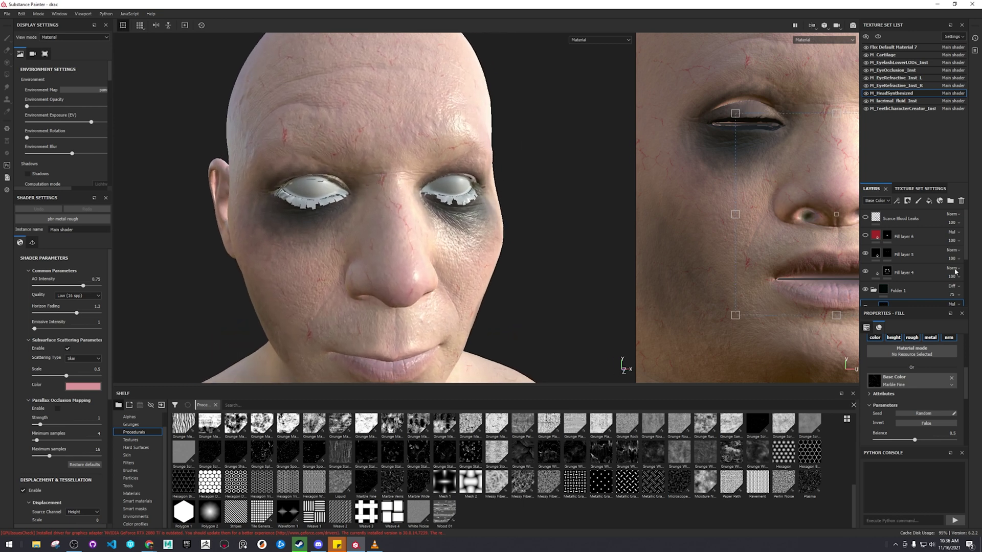
Show Fill layer 6's red lips and the Scarce Blood Leaks layer, and review the blood layer's projection settings
{"action": "left_click", "coordinate": [864, 236]}
{"action": "left_click_drag", "start_coordinate": [460, 276], "coordinate": [460, 256], "text": "alt"}
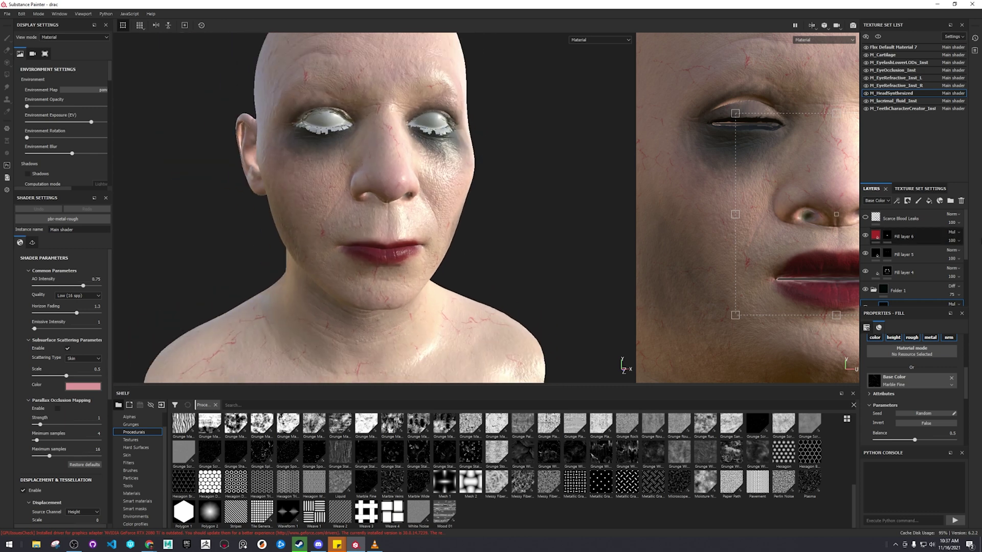
{"action": "left_click", "coordinate": [866, 218]}
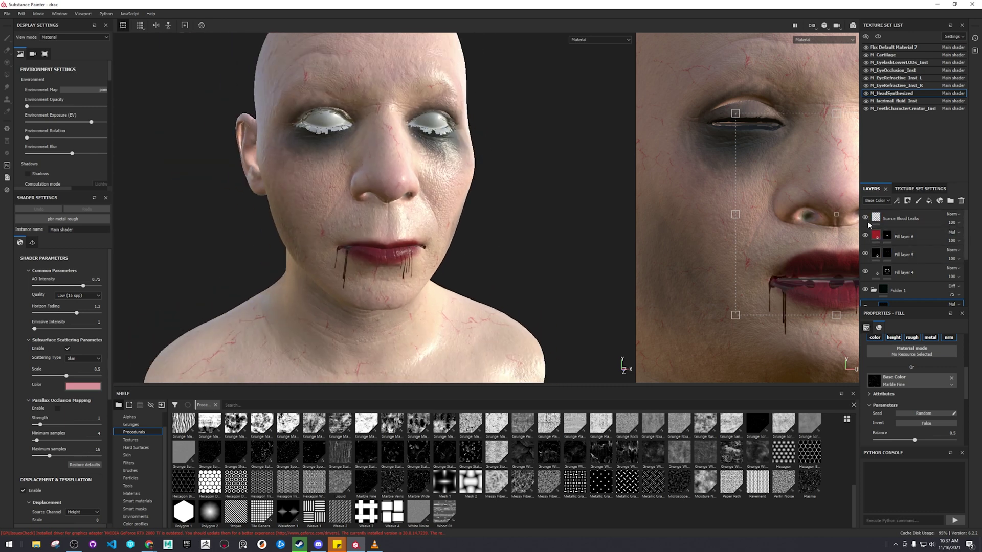
{"action": "left_click", "coordinate": [899, 220]}
{"action": "scroll", "coordinate": [905, 384], "scroll_direction": "up", "scroll_amount": 3}
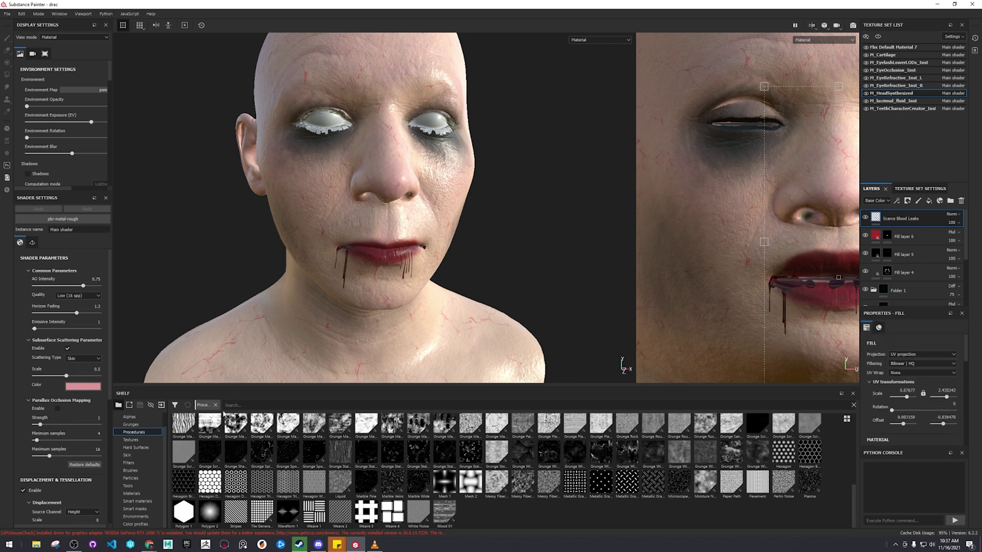
Search the shelf for "blood" and try applying the Scarce Blood Leaks material to the face
{"action": "left_click", "coordinate": [215, 405]}
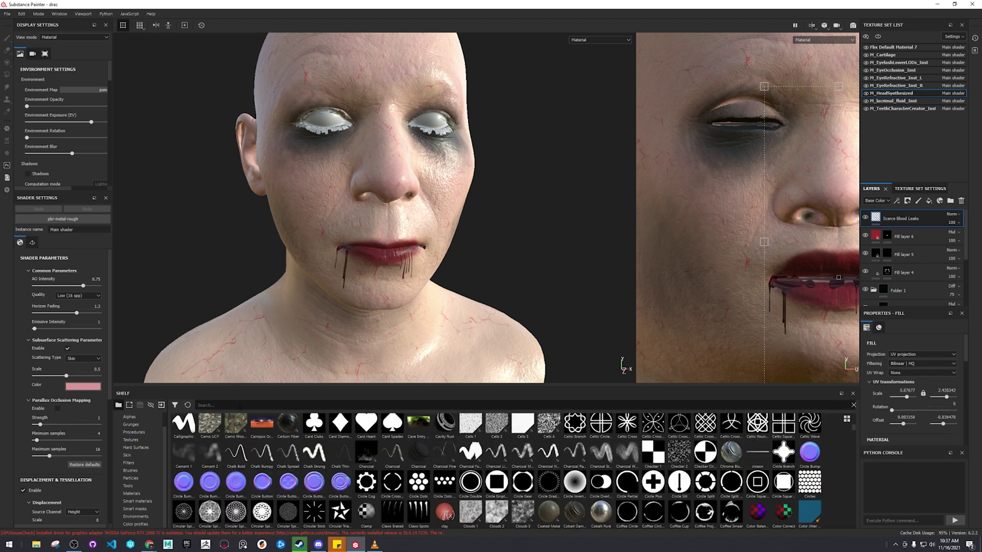
{"action": "type", "text": "blood"}
{"action": "left_click_drag", "start_coordinate": [210, 427], "coordinate": [745, 250]}
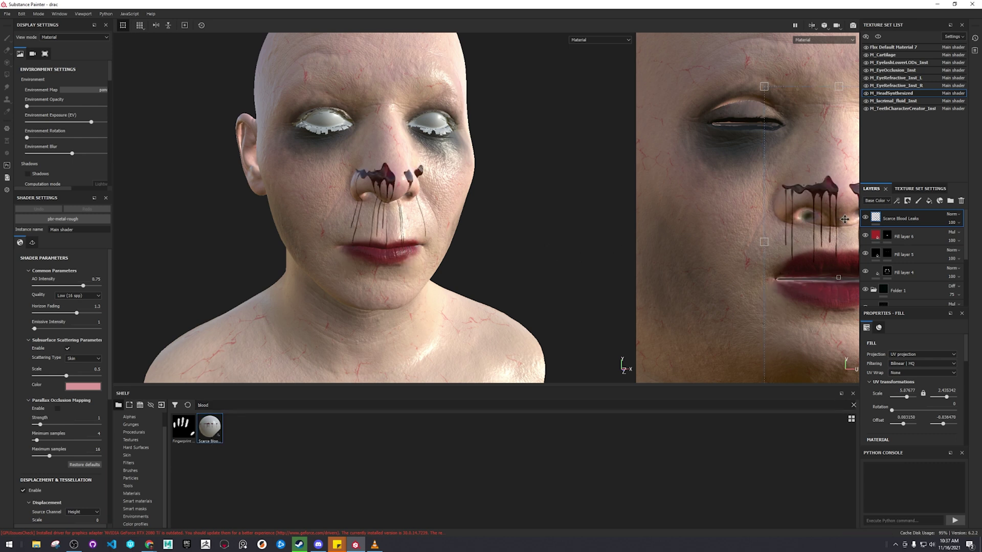
{"action": "scroll", "coordinate": [821, 225], "scroll_direction": "down", "scroll_amount": 4}
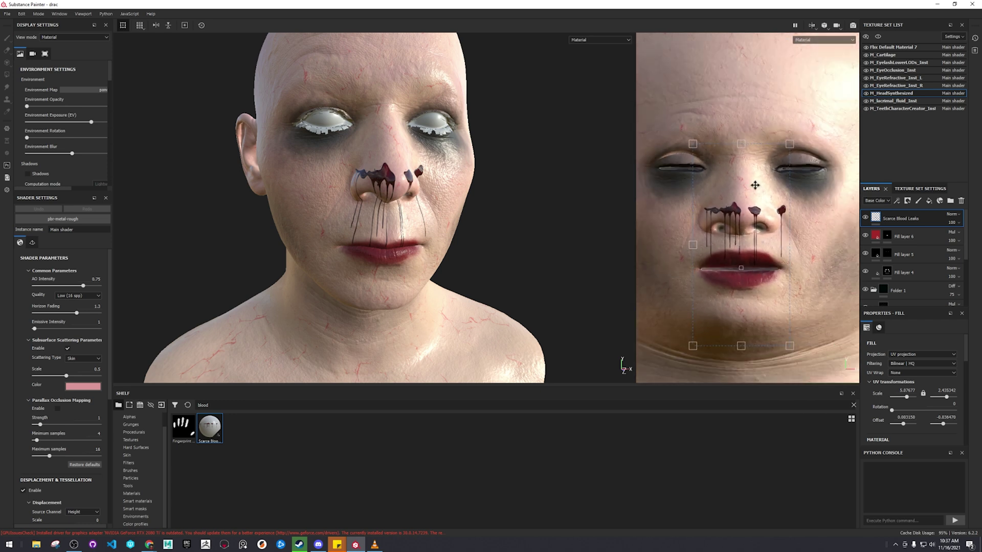
{"action": "key", "text": "ctrl+z"}
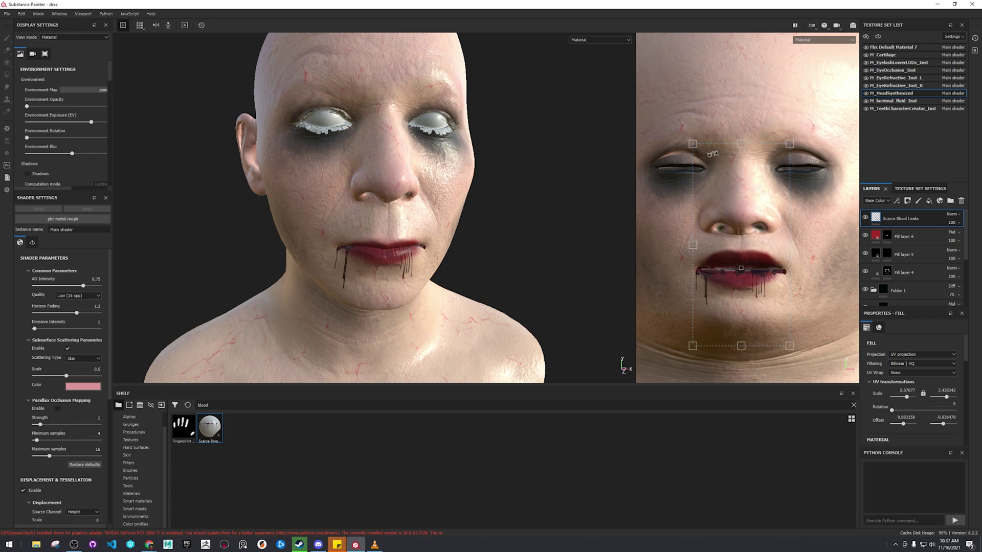
Try to reposition the blood leaks projection in the 2D view and undo the change
{"action": "left_click_drag", "start_coordinate": [699, 147], "coordinate": [727, 238]}
{"action": "key", "text": "ctrl+z"}
{"action": "mouse_move", "coordinate": [564, 252]}
{"action": "left_mouse_down", "text": "alt"}
{"action": "mouse_move", "coordinate": [528, 237]}
{"action": "mouse_move", "coordinate": [555, 246]}
{"action": "left_mouse_up", "text": "alt"}
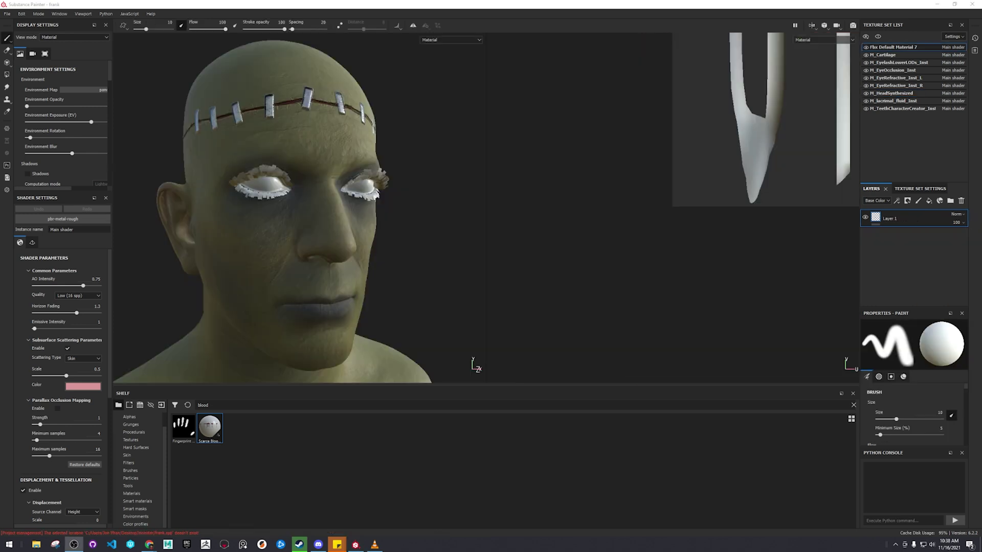
Select the M_HeadSynthesized texture set in the frank project and delete the hidden layer between Fill layer 3 and Fill layer 1
{"action": "left_click", "coordinate": [891, 93]}
{"action": "scroll", "coordinate": [895, 241], "scroll_direction": "down", "scroll_amount": 3}
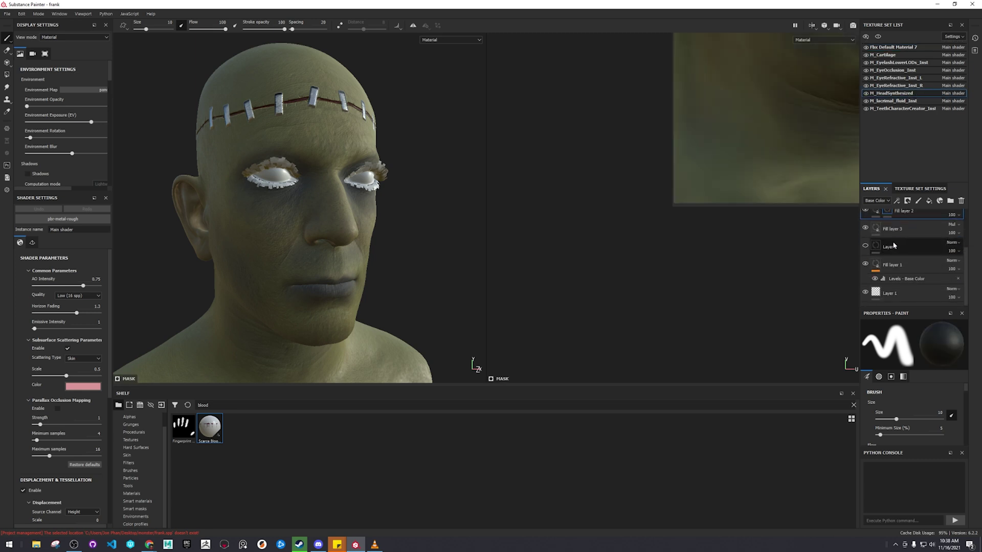
{"action": "left_click", "coordinate": [908, 249]}
{"action": "scroll", "coordinate": [918, 253], "scroll_direction": "up", "scroll_amount": 4}
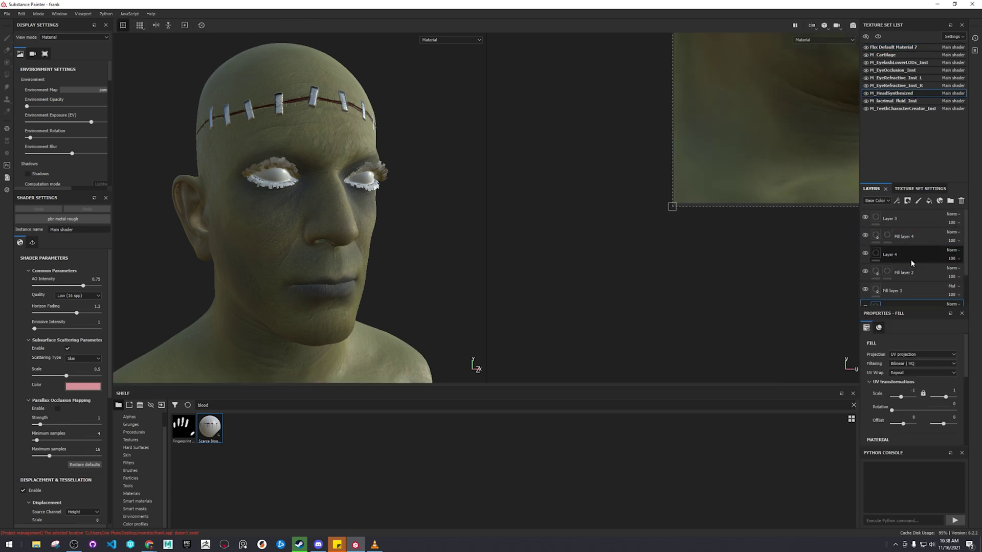
Hide Layer 3, Fill layer 4, Layer 4, Fill layer 2 and Fill layer 3, leaving Fill layer 1's skin visible
{"action": "left_click", "coordinate": [865, 217]}
{"action": "left_click", "coordinate": [865, 235]}
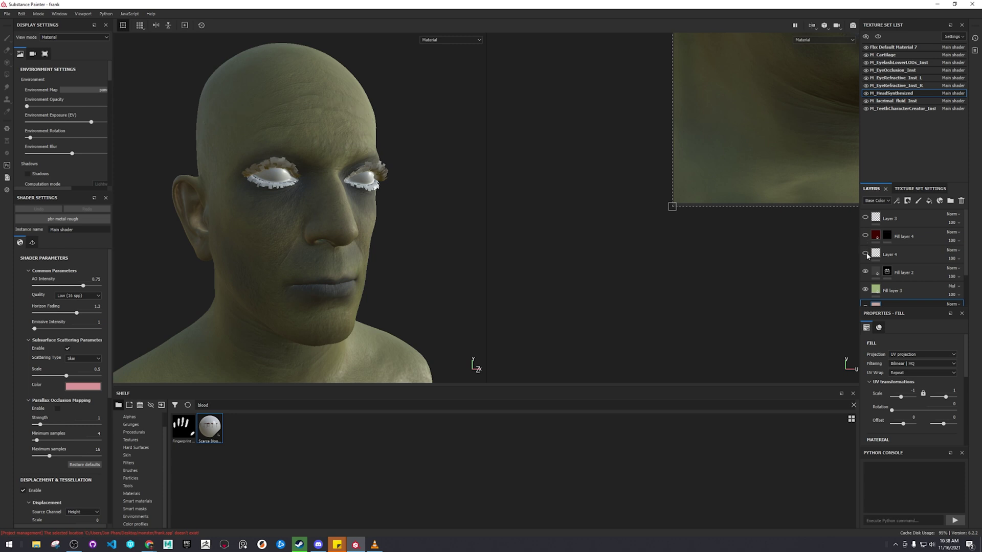
{"action": "left_click", "coordinate": [866, 274]}
{"action": "scroll", "coordinate": [900, 255], "scroll_direction": "down", "scroll_amount": 2}
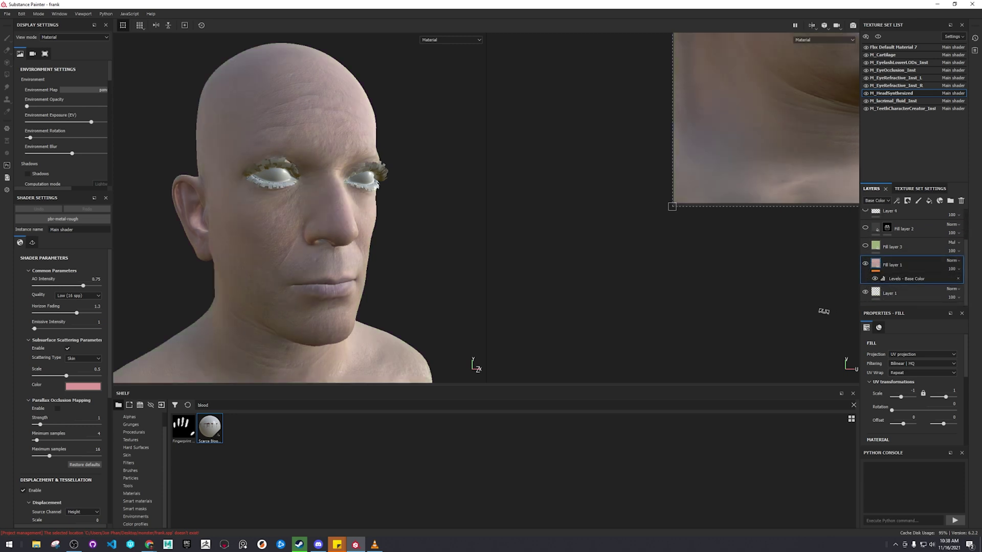
Show the green Fill layer 3 in Multiply mode over the base skin
{"action": "left_click_drag", "start_coordinate": [532, 290], "coordinate": [379, 279], "text": "alt"}
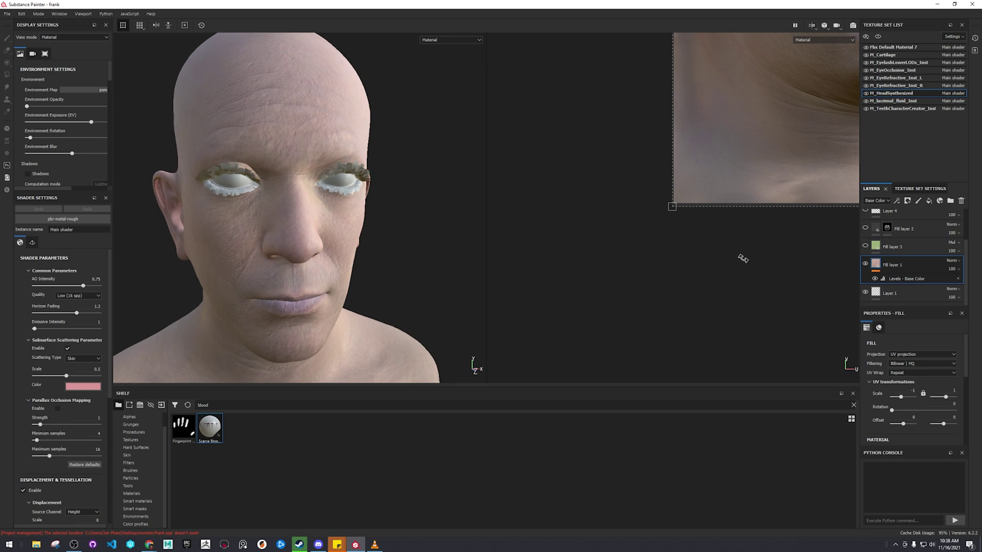
{"action": "left_click", "coordinate": [865, 246]}
{"action": "middle_click_drag", "start_coordinate": [344, 272], "coordinate": [440, 266], "text": "alt"}
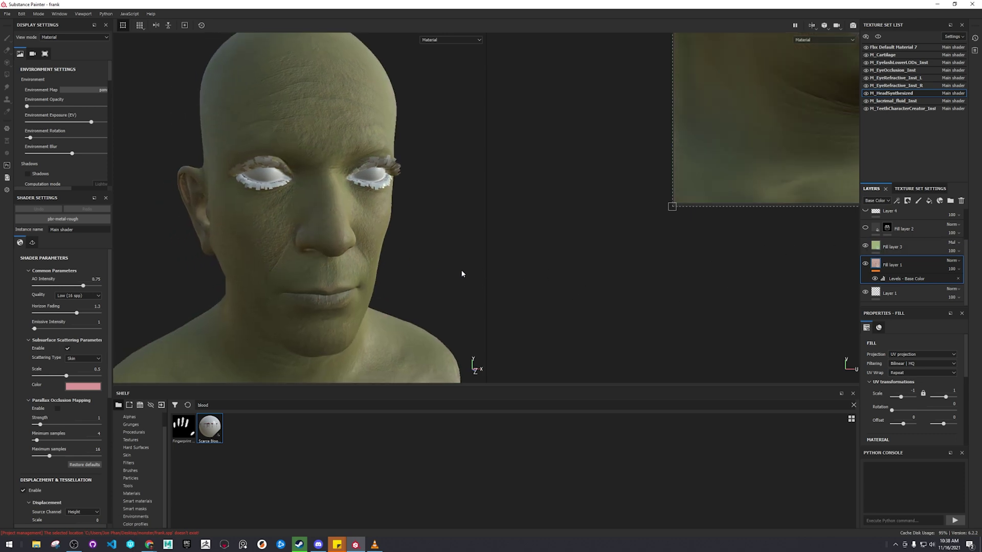
Switch the green Fill layer 3 to Normal blending for comparison and return it to Multiply
{"action": "left_click", "coordinate": [927, 251]}
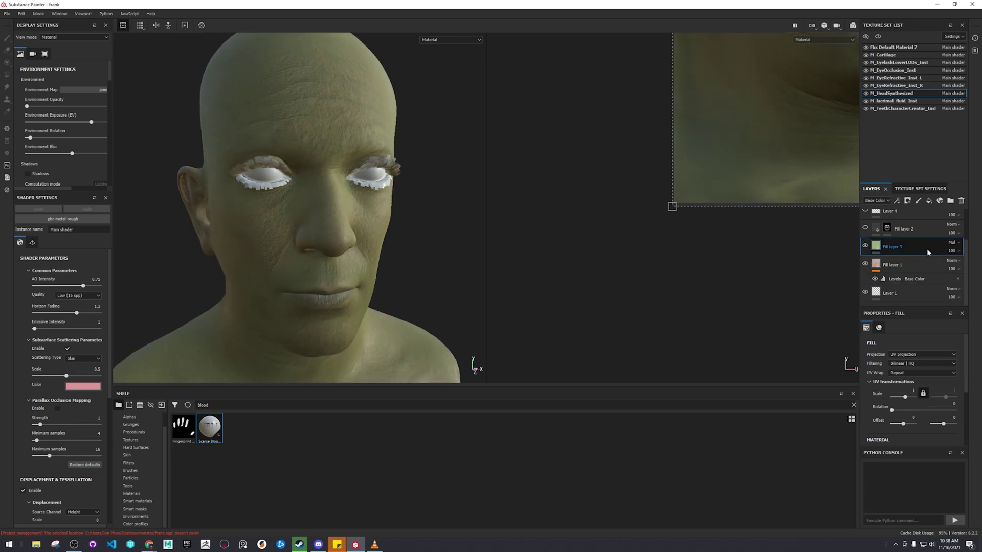
{"action": "left_click", "coordinate": [954, 244]}
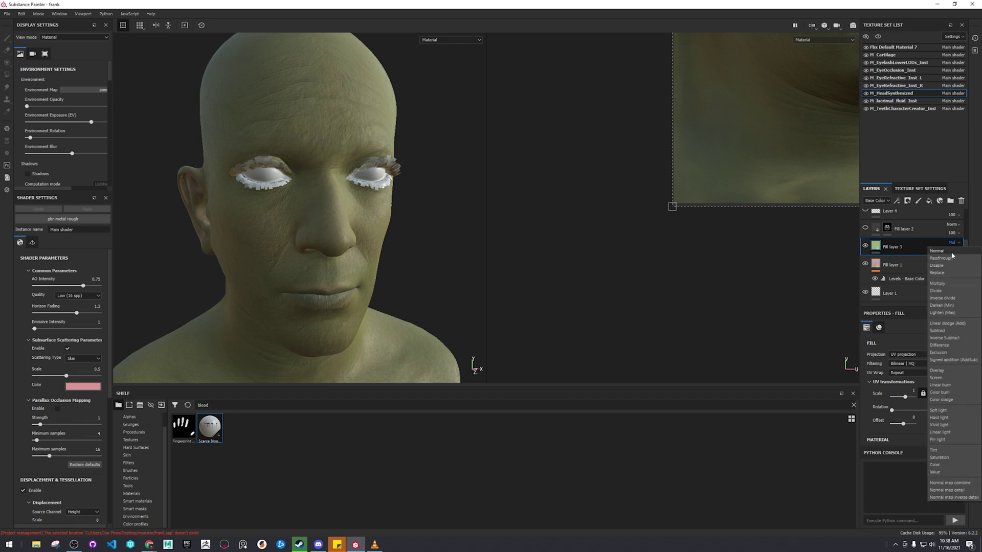
{"action": "left_click", "coordinate": [951, 251]}
{"action": "left_click", "coordinate": [953, 244]}
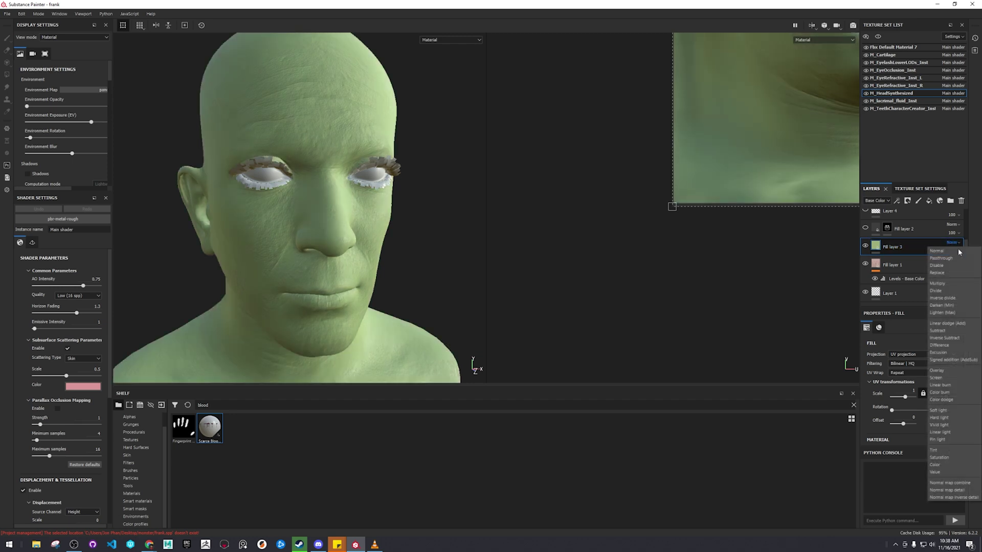
{"action": "left_click", "coordinate": [950, 285]}
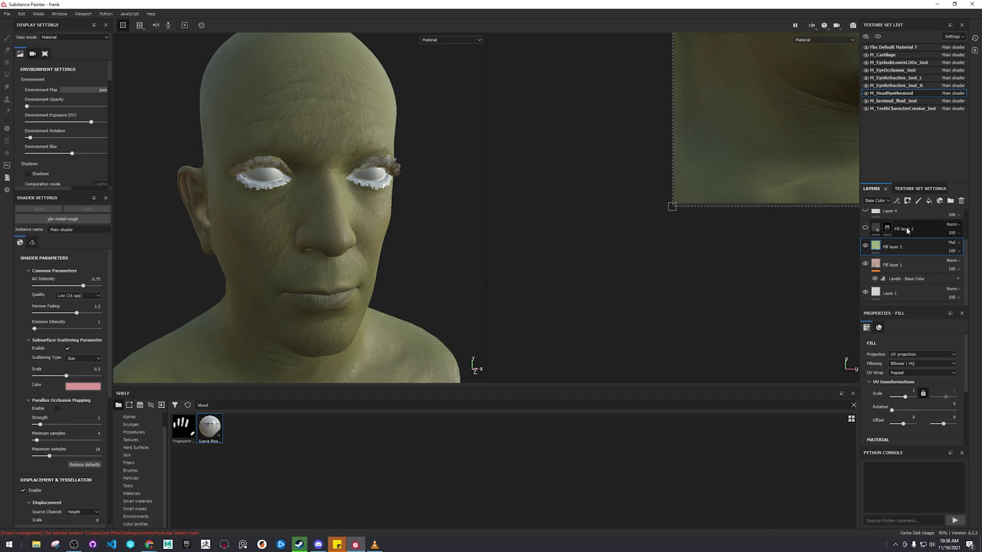
Show Fill layer 2 to darken the skin around the eyes and lips
{"action": "scroll", "coordinate": [929, 266], "scroll_direction": "up", "scroll_amount": 3}
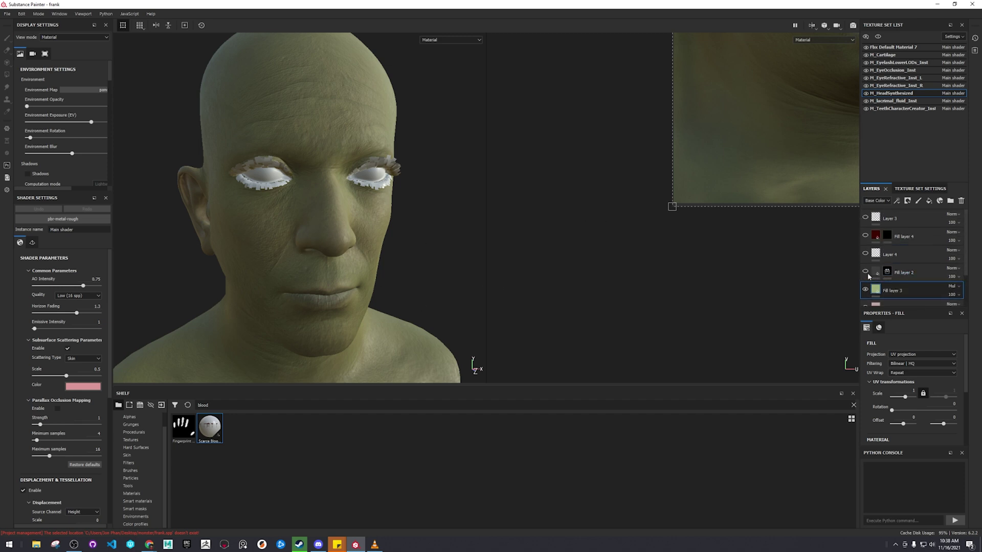
{"action": "left_click", "coordinate": [866, 272]}
{"action": "left_click_drag", "start_coordinate": [325, 274], "coordinate": [223, 274], "text": "alt"}
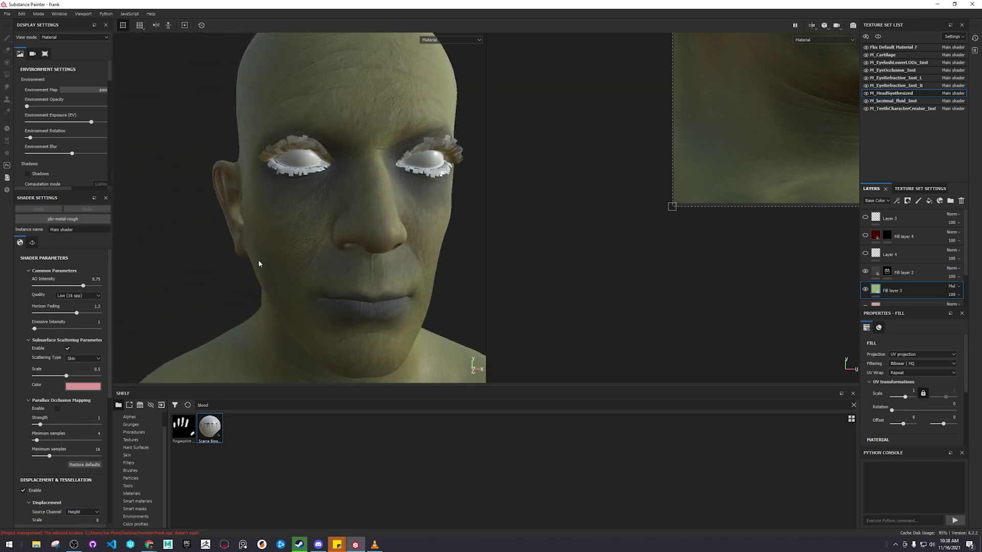
{"action": "left_click_drag", "start_coordinate": [395, 270], "coordinate": [368, 280], "text": "alt"}
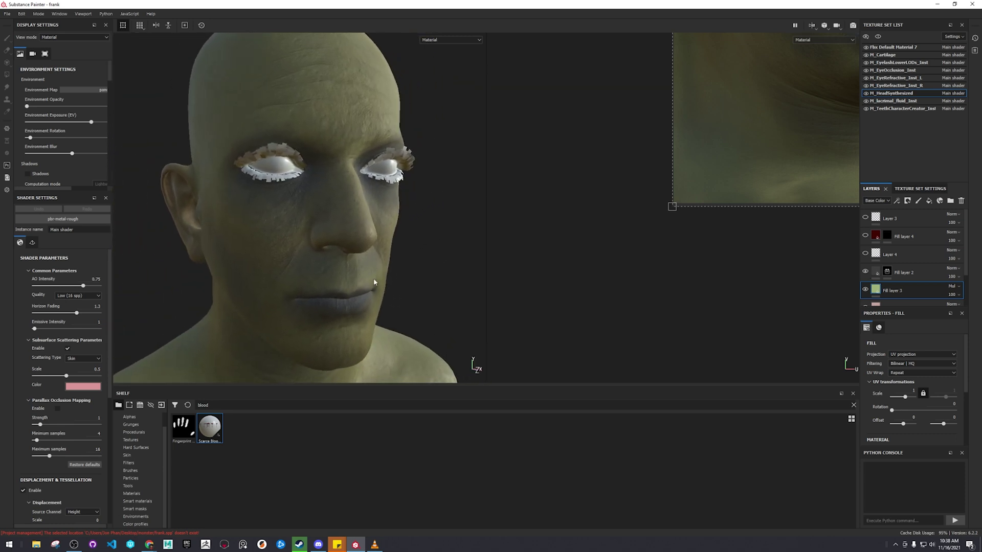
Try bright red as Fill layer 2's base color, return it to a dark grey of about 0.054, and keep Normal blending
{"action": "left_click", "coordinate": [905, 276]}
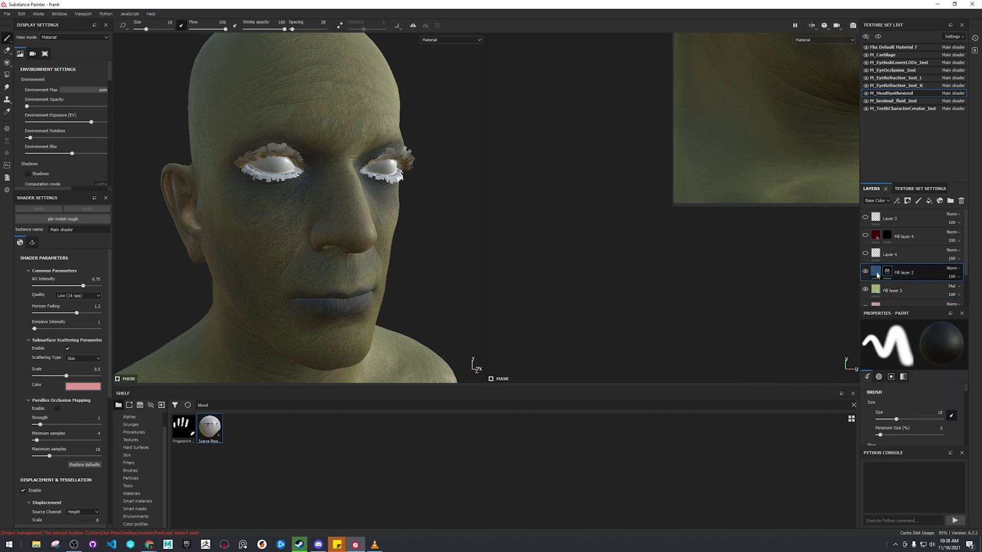
{"action": "mouse_move", "coordinate": [880, 273]}
{"action": "left_click", "coordinate": [879, 275]}
{"action": "scroll", "coordinate": [907, 404], "scroll_direction": "down", "scroll_amount": 5}
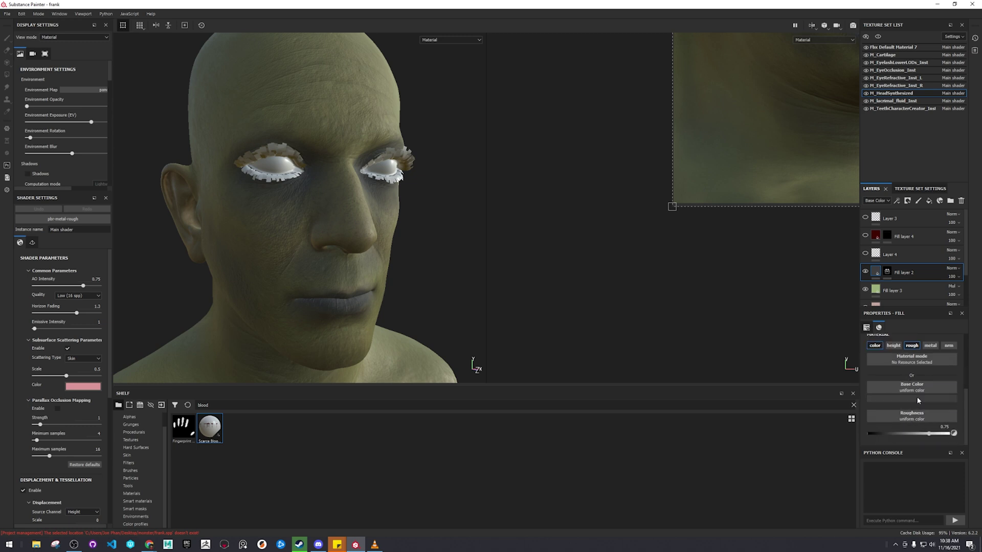
{"action": "left_click", "coordinate": [915, 398]}
{"action": "left_click", "coordinate": [930, 416]}
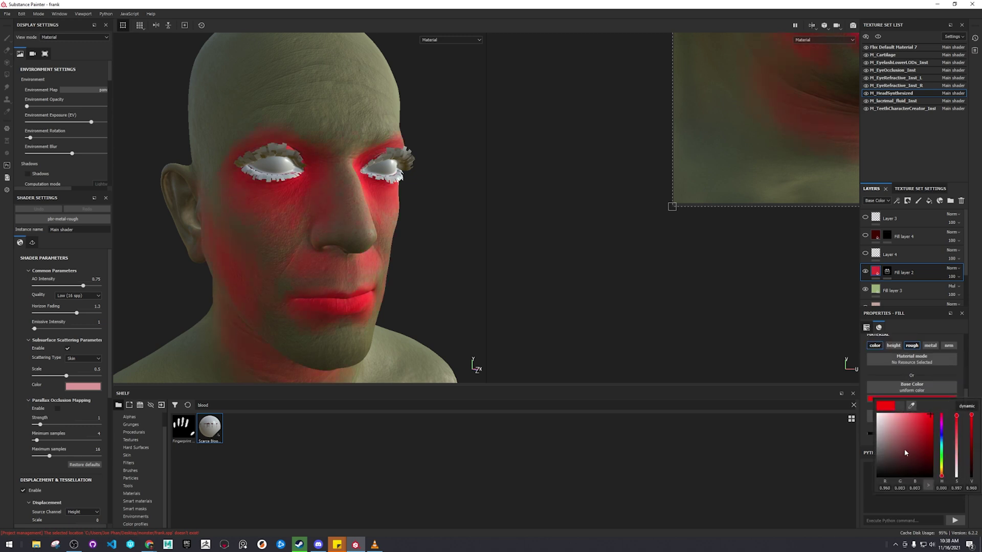
{"action": "left_click_drag", "start_coordinate": [905, 451], "coordinate": [876, 477]}
{"action": "left_click_drag", "start_coordinate": [769, 344], "coordinate": [790, 322]}
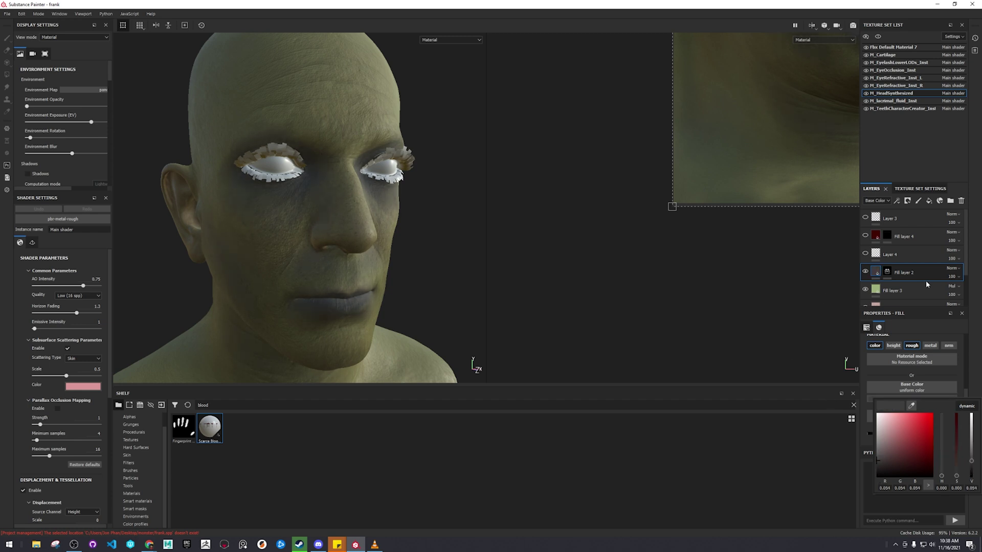
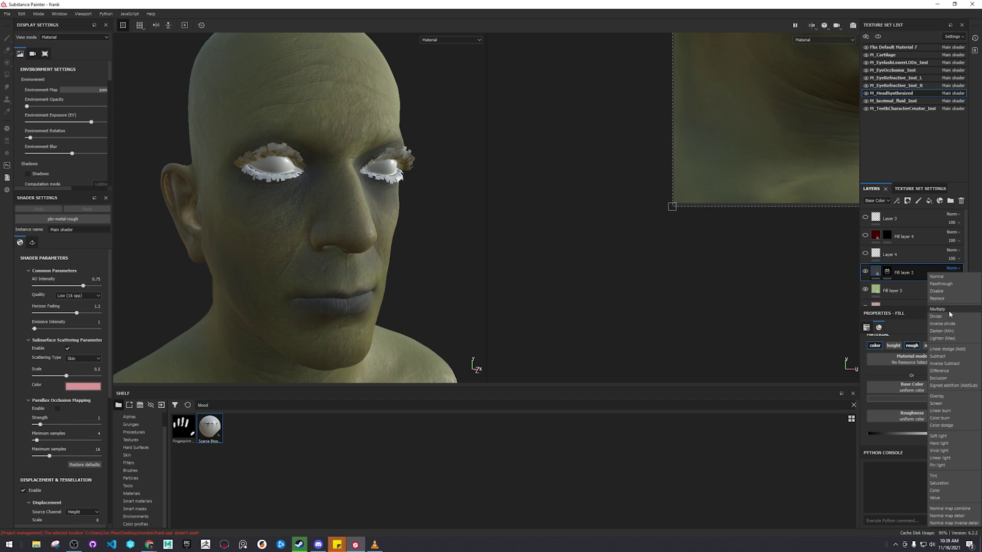
{"action": "left_click", "coordinate": [952, 268]}
{"action": "left_click", "coordinate": [946, 279]}
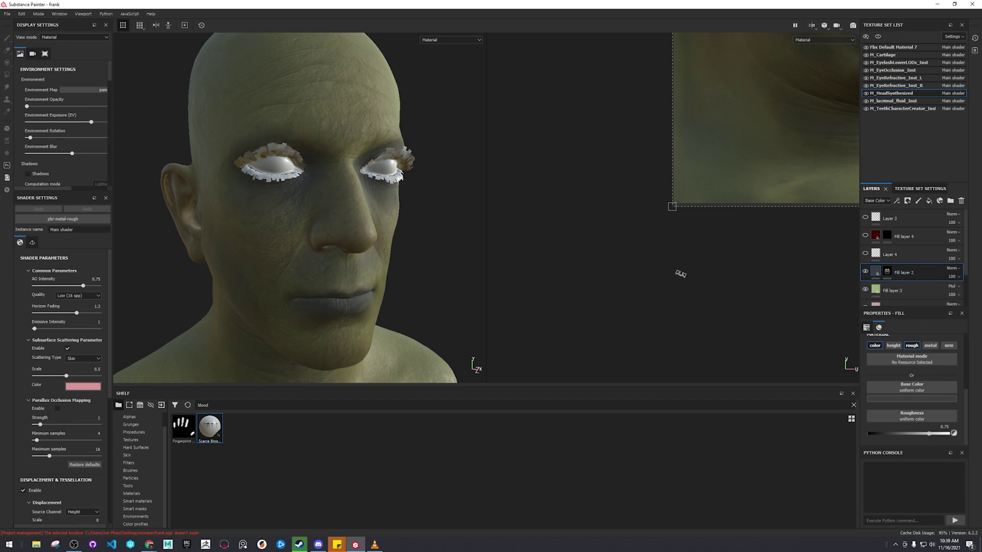
Show Layer 4 above Fill layer 2 and delete it
{"action": "left_click", "coordinate": [874, 255]}
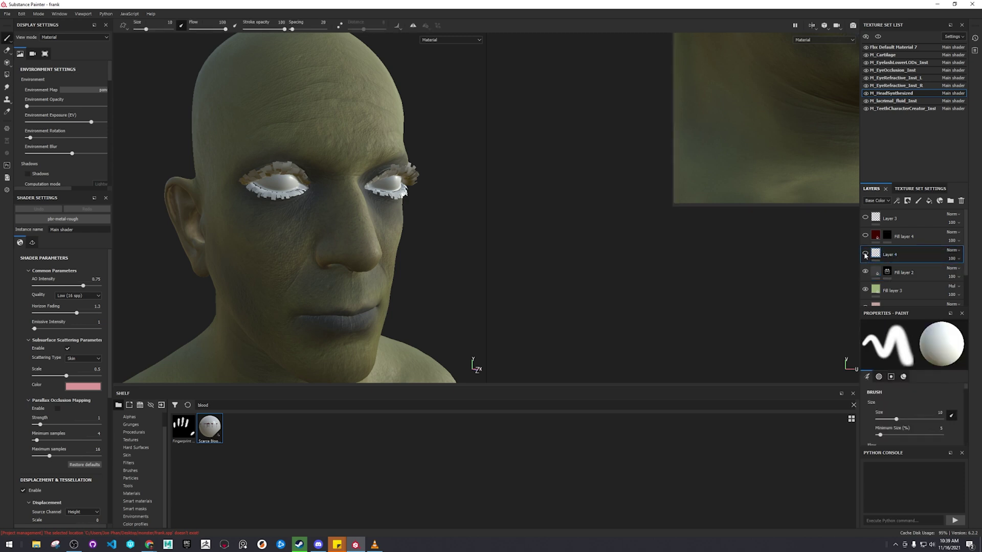
{"action": "key", "text": "f"}
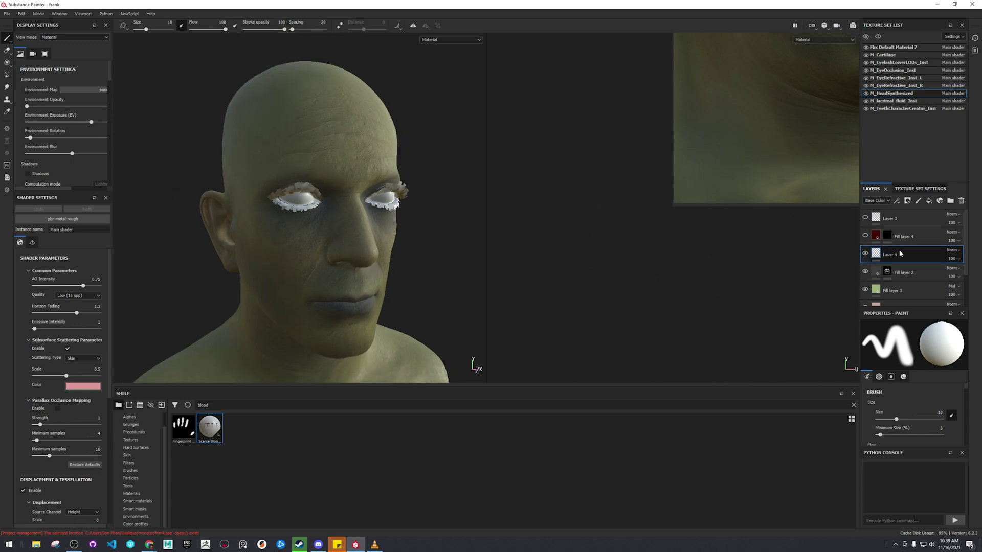
{"action": "key", "text": "Delete"}
Show Fill layer 4's dark red cuts across the forehead and select that layer
{"action": "left_click", "coordinate": [865, 237]}
{"action": "left_click_drag", "start_coordinate": [393, 194], "coordinate": [235, 258], "text": "alt"}
{"action": "left_click", "coordinate": [913, 241]}
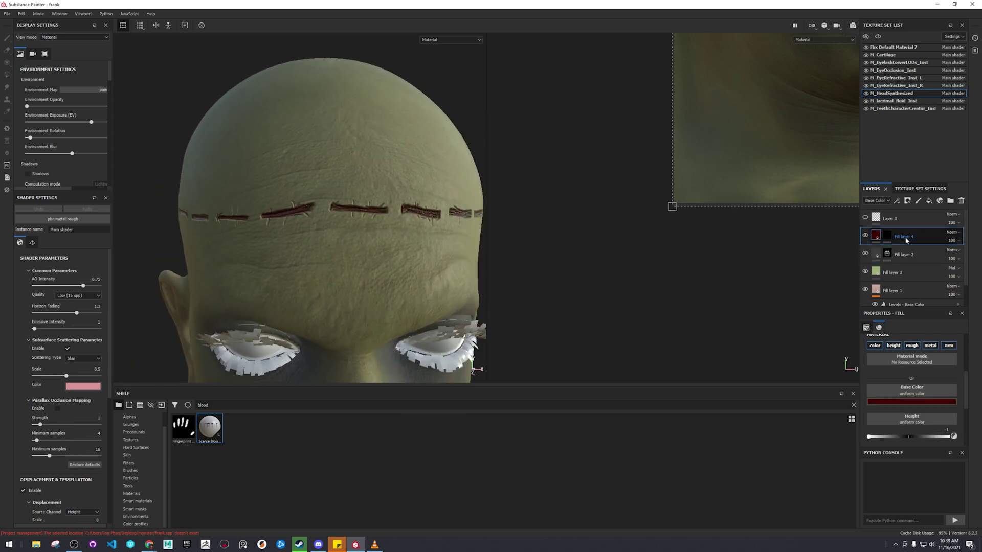
{"action": "left_click_drag", "start_coordinate": [290, 243], "coordinate": [333, 280], "text": "alt"}
{"action": "right_click_drag", "start_coordinate": [333, 279], "coordinate": [339, 356], "text": "alt"}
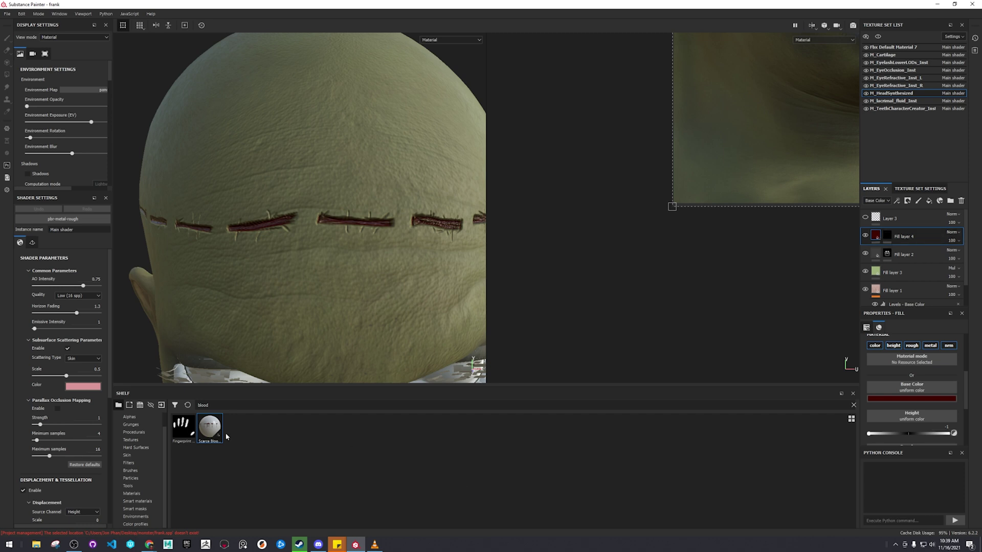
Clear the shelf search and examine the available brushes, including Paint Roller Stripes, Paint Roller Arrow and Road Stripes
{"action": "key", "text": "ctrl+a"}
{"action": "key", "text": "BackSpace"}
{"action": "left_click", "coordinate": [148, 470]}
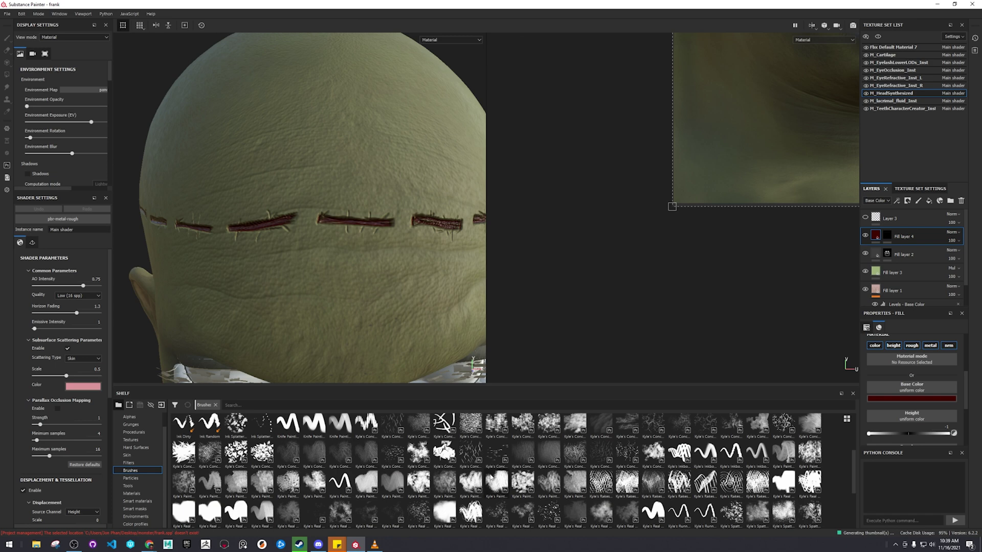
{"action": "scroll", "coordinate": [491, 477], "scroll_direction": "down", "scroll_amount": 3}
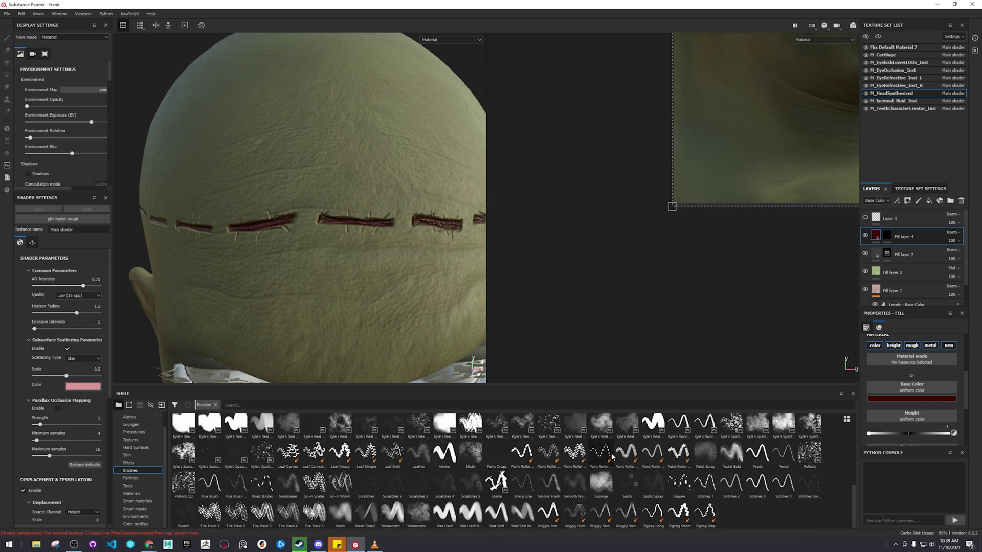
{"action": "mouse_move", "coordinate": [612, 457]}
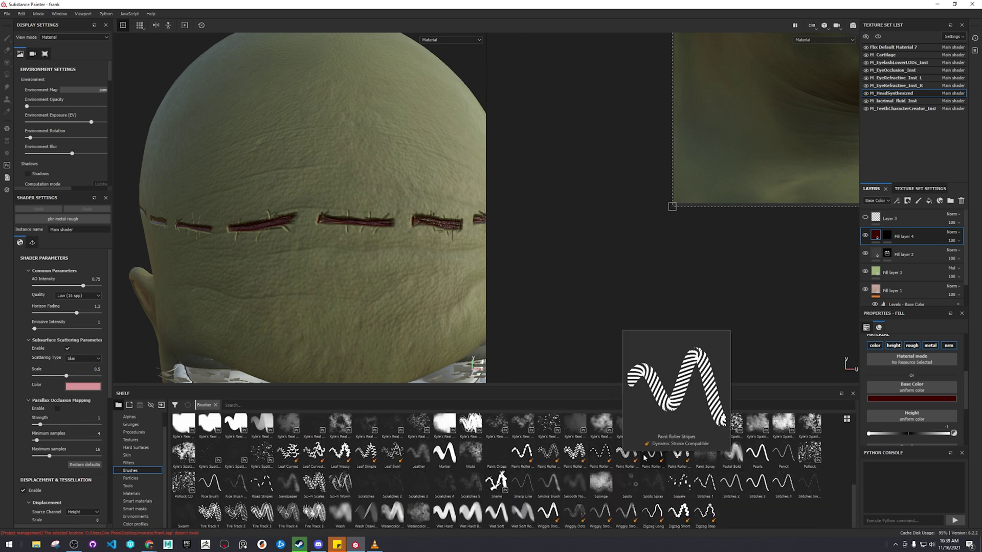
{"action": "mouse_move", "coordinate": [686, 456]}
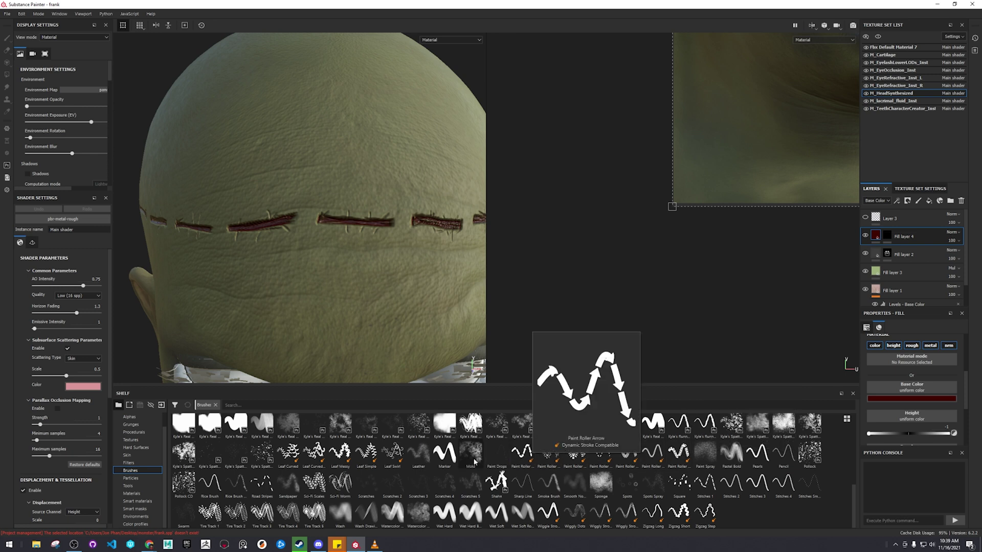
{"action": "mouse_move", "coordinate": [256, 484]}
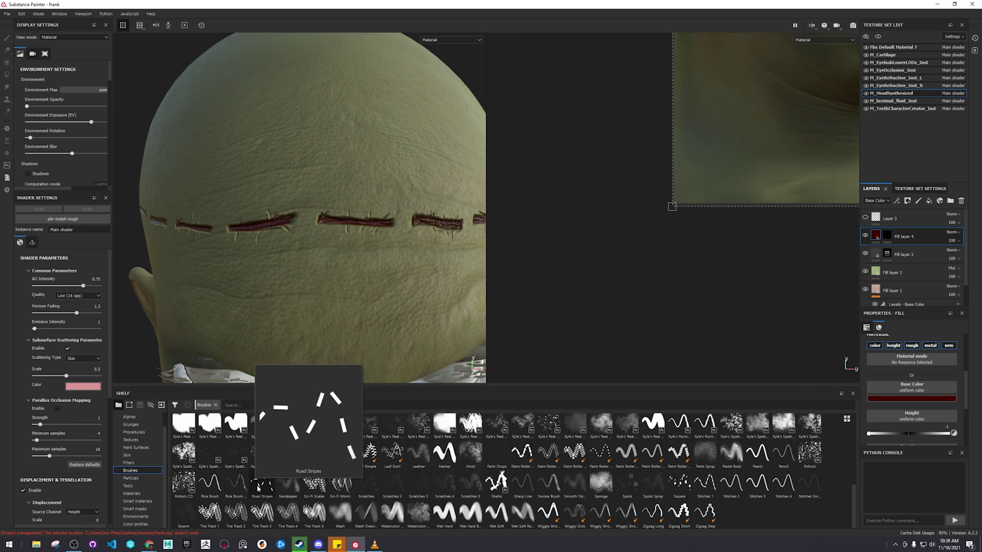
Show Layer 3's metal staples over the cut for comparison and hide them again
{"action": "left_click", "coordinate": [926, 220]}
{"action": "left_click", "coordinate": [866, 218]}
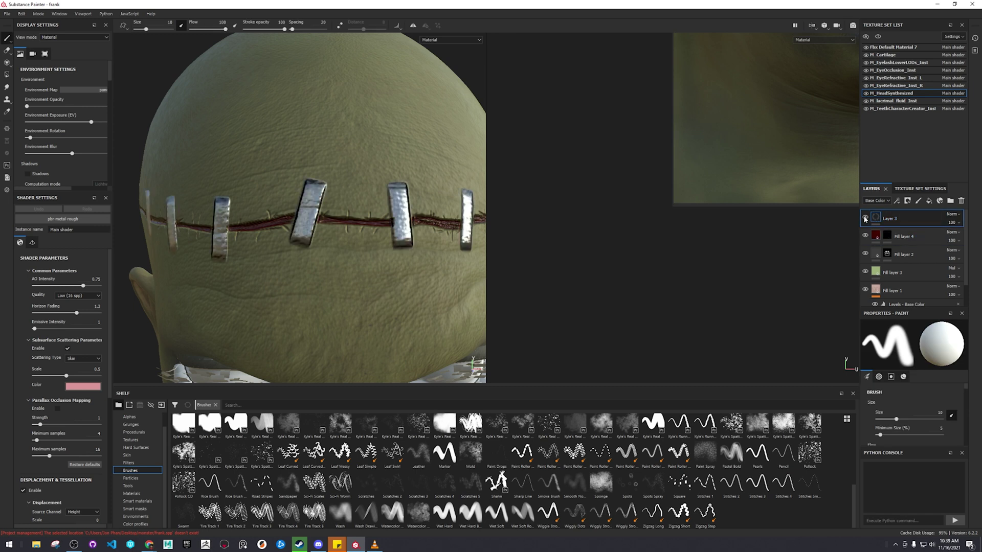
{"action": "left_click", "coordinate": [866, 218]}
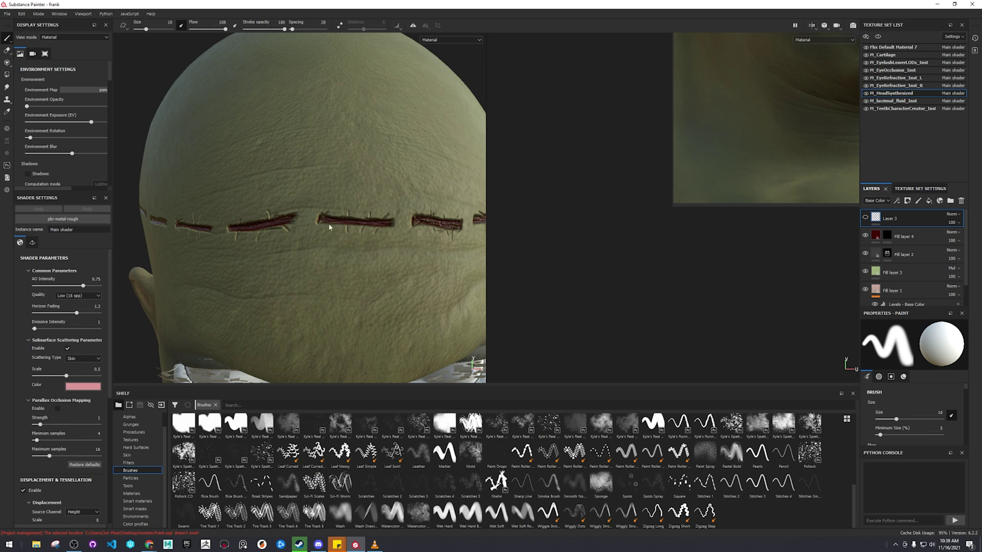
{"action": "mouse_move", "coordinate": [351, 244]}
{"action": "left_mouse_down", "text": "alt"}
{"action": "mouse_move", "coordinate": [324, 230]}
{"action": "mouse_move", "coordinate": [364, 241]}
{"action": "left_mouse_up", "text": "alt"}
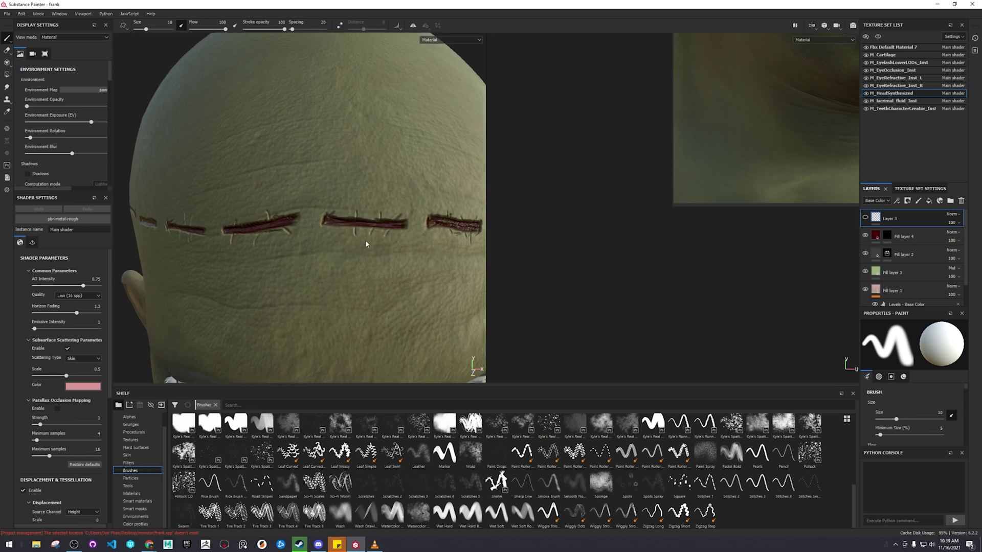
Examine Fill layer 4's base color, height, roughness, metallic and normal settings behind the recessed cut
{"action": "left_click", "coordinate": [885, 237]}
{"action": "left_click", "coordinate": [876, 236]}
{"action": "scroll", "coordinate": [895, 418], "scroll_direction": "down", "scroll_amount": 2}
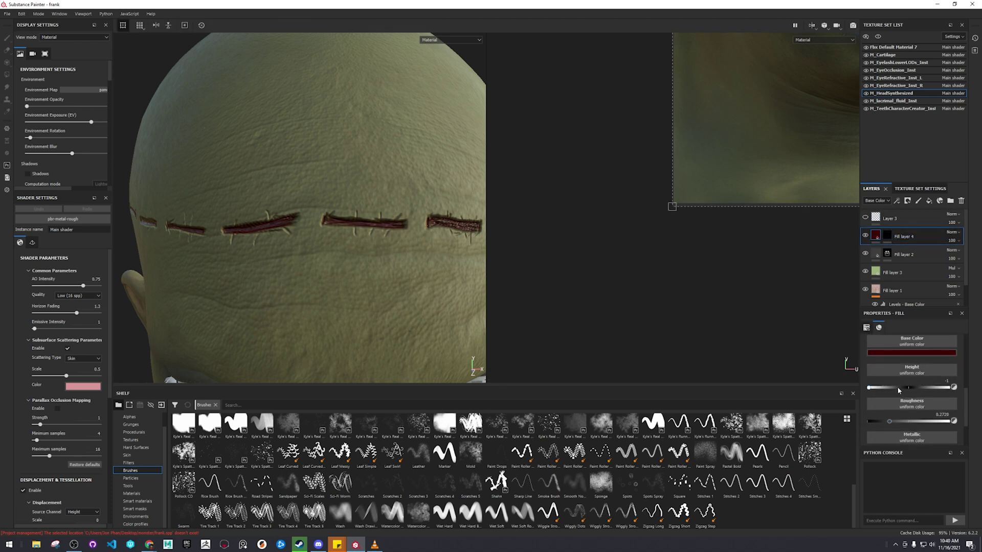
{"action": "left_click_drag", "start_coordinate": [869, 389], "coordinate": [873, 388]}
{"action": "scroll", "coordinate": [929, 409], "scroll_direction": "down", "scroll_amount": 1}
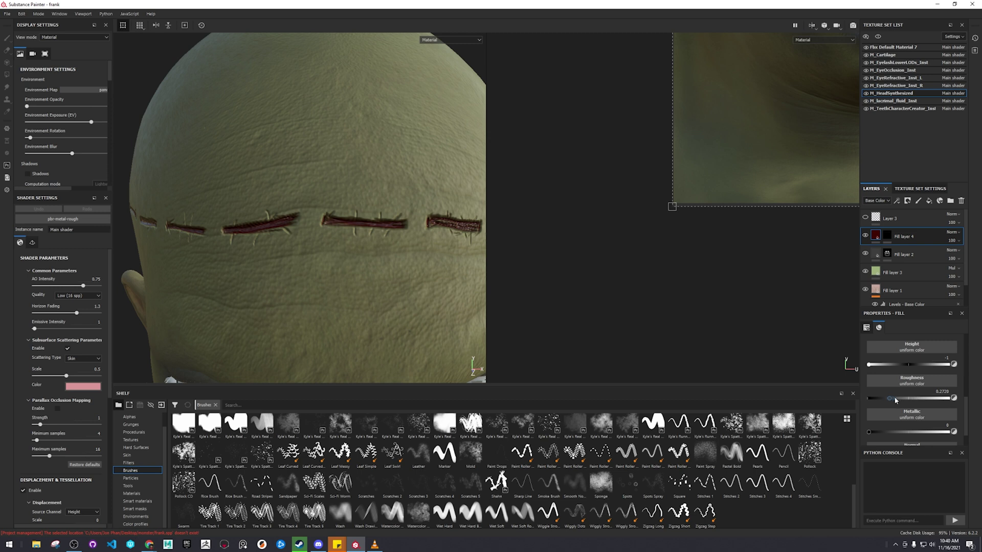
{"action": "scroll", "coordinate": [895, 396], "scroll_direction": "down", "scroll_amount": 1}
{"action": "scroll", "coordinate": [897, 427], "scroll_direction": "down", "scroll_amount": 5}
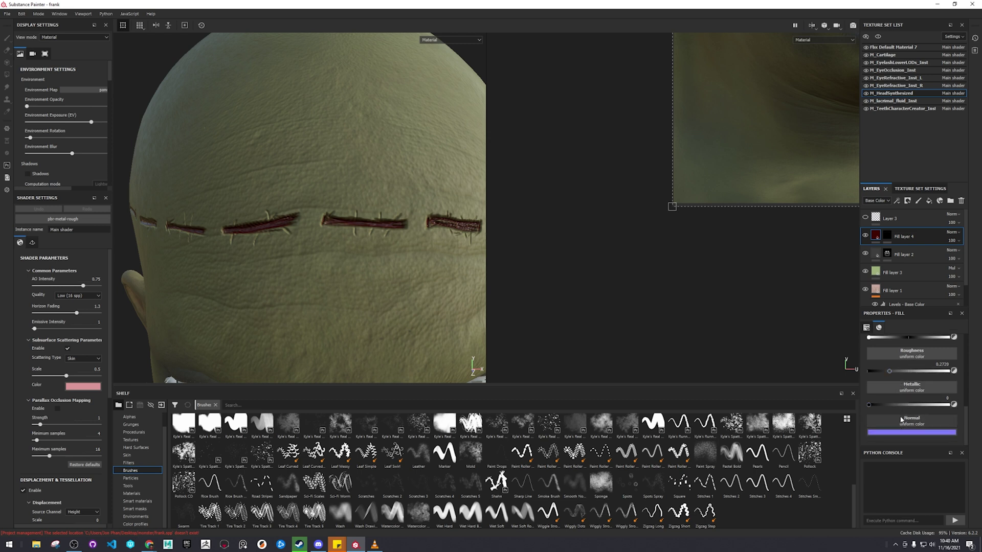
{"action": "scroll", "coordinate": [900, 404], "scroll_direction": "up", "scroll_amount": 1}
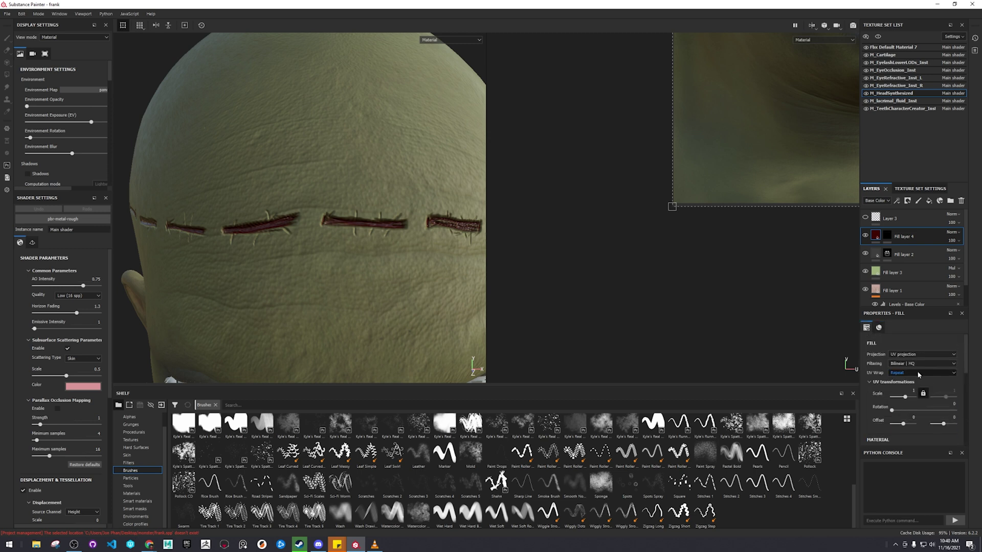
Show Layer 3's metal staples across the forehead cut
{"action": "left_click_drag", "start_coordinate": [406, 270], "coordinate": [369, 201], "text": "alt"}
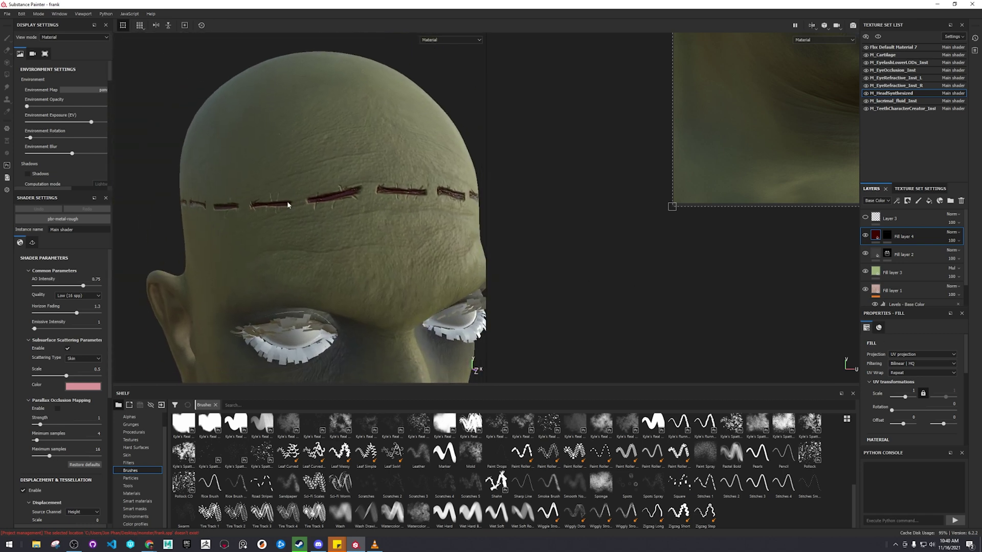
{"action": "left_click", "coordinate": [887, 237]}
{"action": "left_click", "coordinate": [865, 218]}
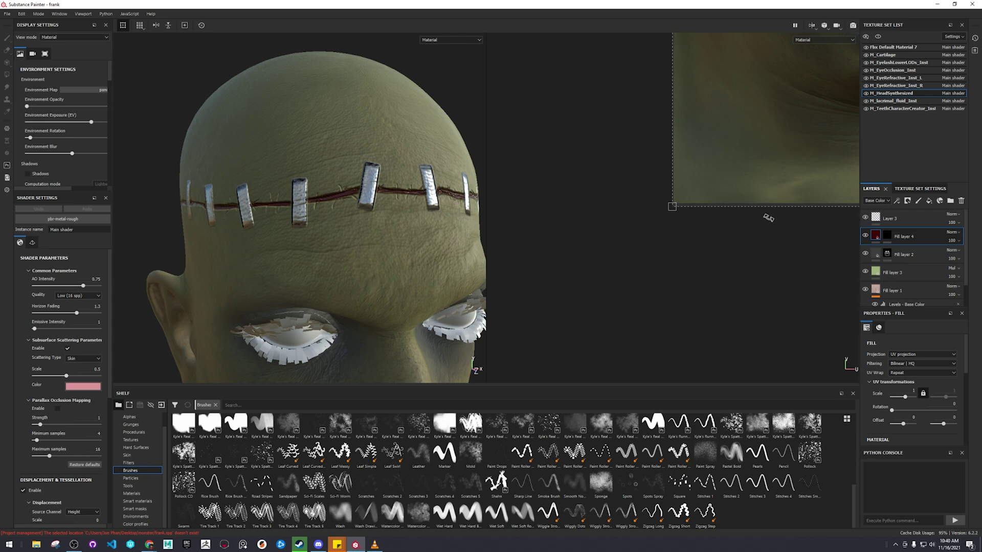
Select the Stitches 1 brush on Layer 3 and examine its alignment, base color, height, roughness and metallic settings
{"action": "left_click", "coordinate": [913, 224]}
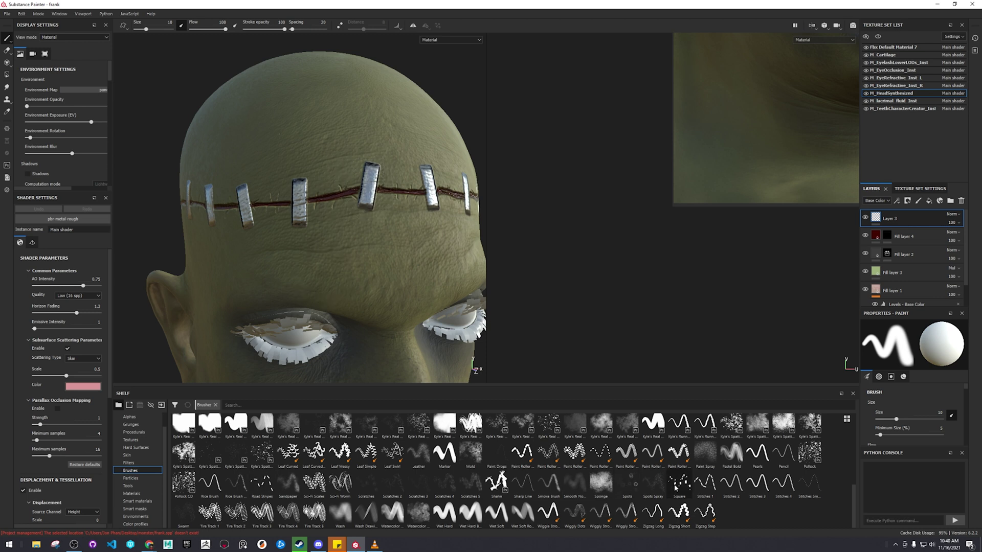
{"action": "left_click", "coordinate": [713, 491]}
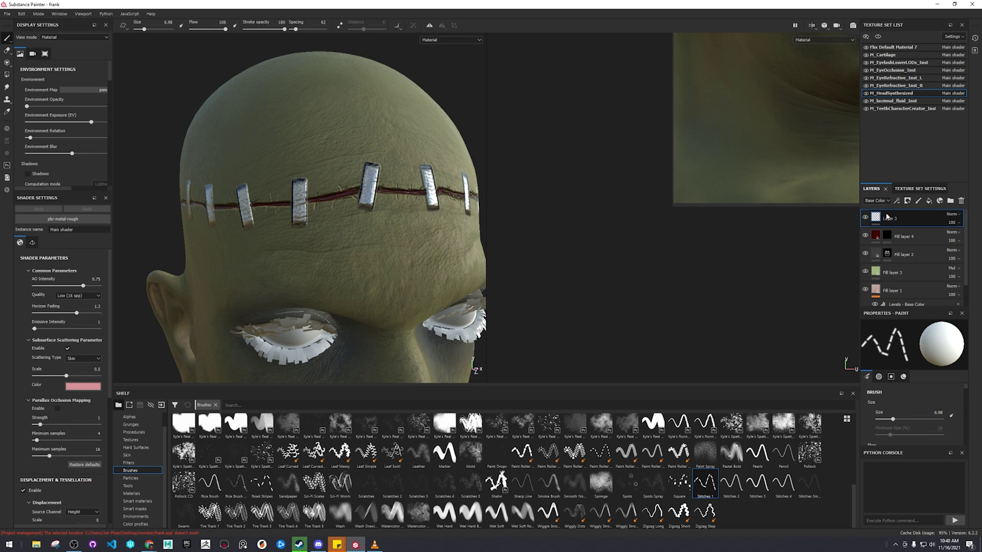
{"action": "scroll", "coordinate": [933, 415], "scroll_direction": "down", "scroll_amount": 3}
{"action": "scroll", "coordinate": [932, 415], "scroll_direction": "down", "scroll_amount": 5}
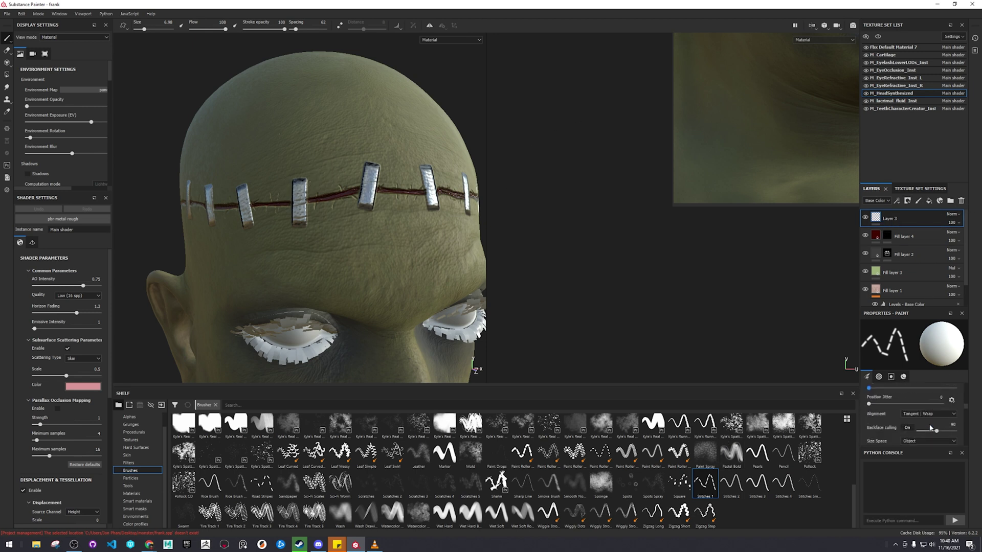
{"action": "scroll", "coordinate": [932, 431], "scroll_direction": "down", "scroll_amount": 2}
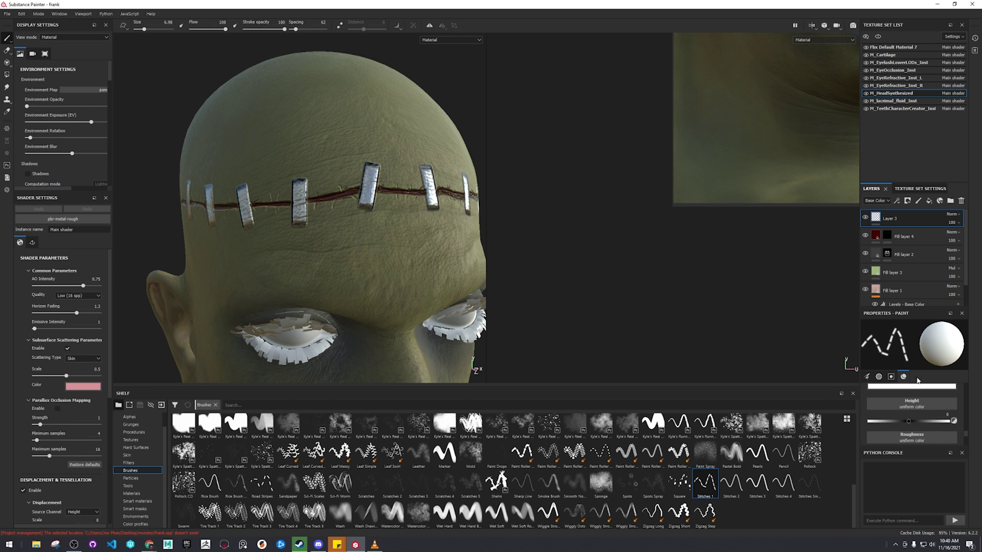
{"action": "scroll", "coordinate": [918, 422], "scroll_direction": "up", "scroll_amount": 4}
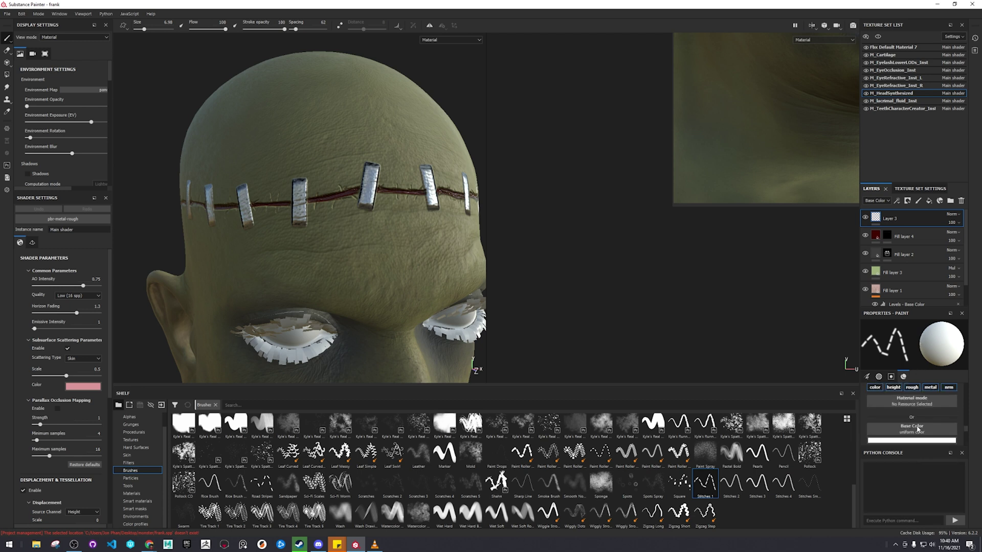
{"action": "scroll", "coordinate": [917, 429], "scroll_direction": "down", "scroll_amount": 3}
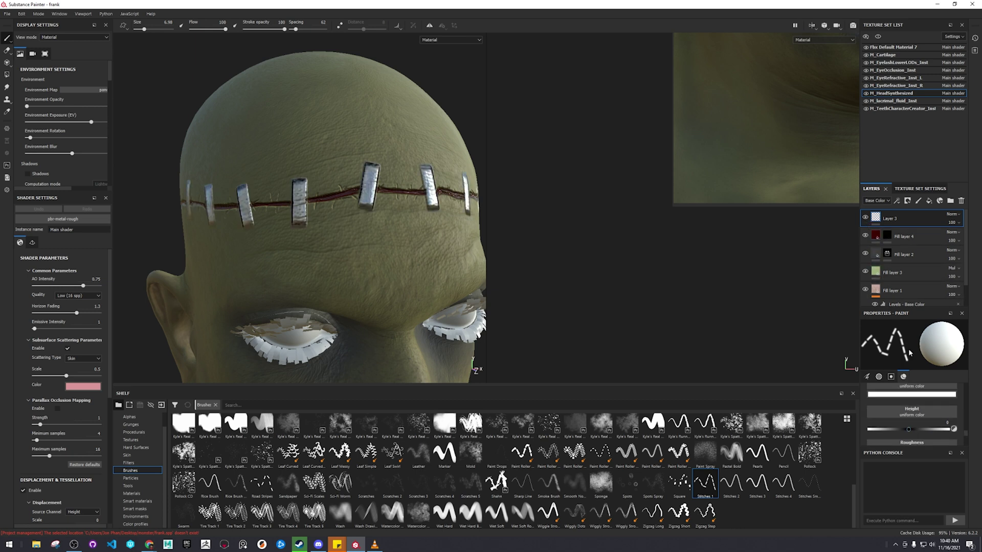
{"action": "scroll", "coordinate": [916, 398], "scroll_direction": "down", "scroll_amount": 1}
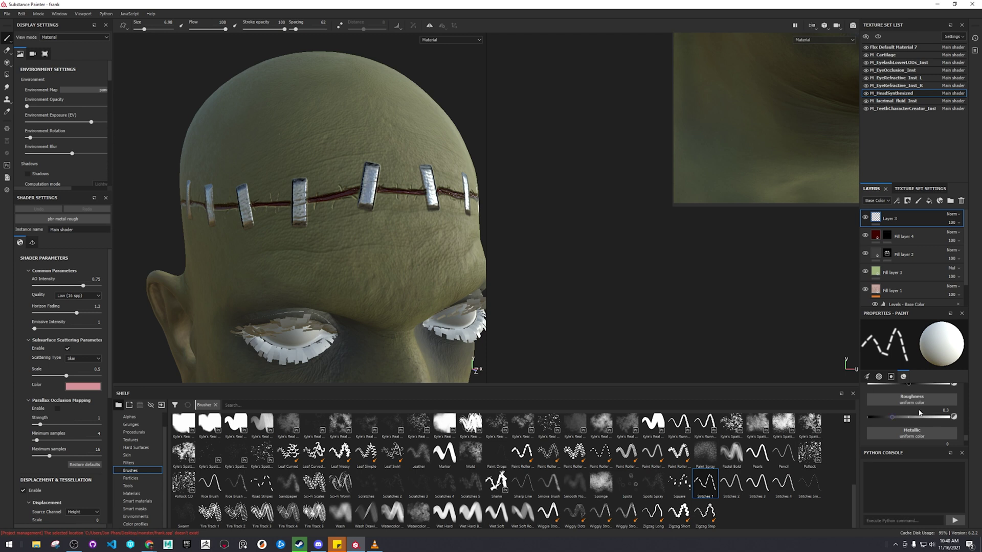
Select Fill layer 4 and inspect the full head from the front, checking the layer's mask and fill content
{"action": "left_click", "coordinate": [910, 237]}
{"action": "double_click", "coordinate": [913, 237]}
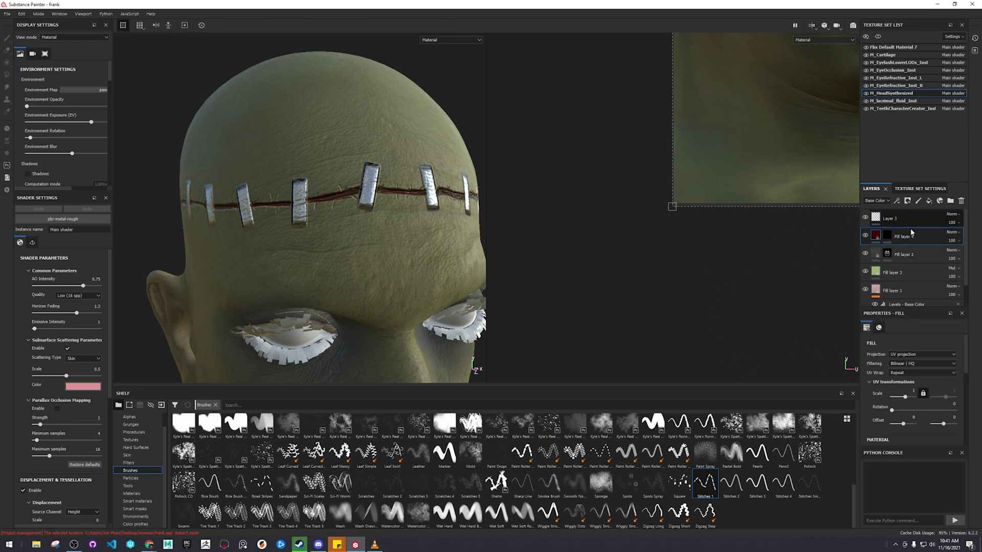
{"action": "key", "text": "Escape"}
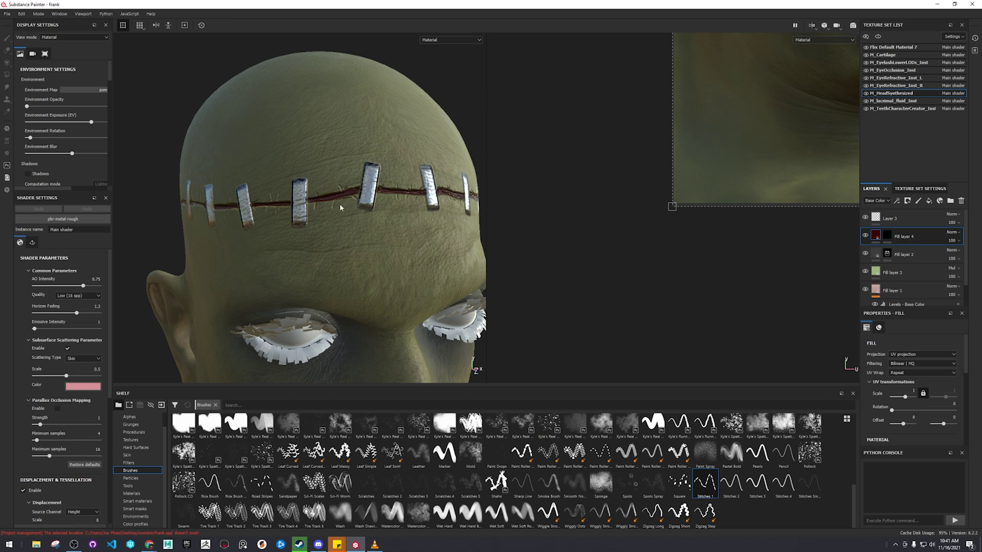
{"action": "scroll", "coordinate": [367, 223], "scroll_direction": "up", "scroll_amount": 2}
{"action": "scroll", "coordinate": [363, 278], "scroll_direction": "down", "scroll_amount": 6}
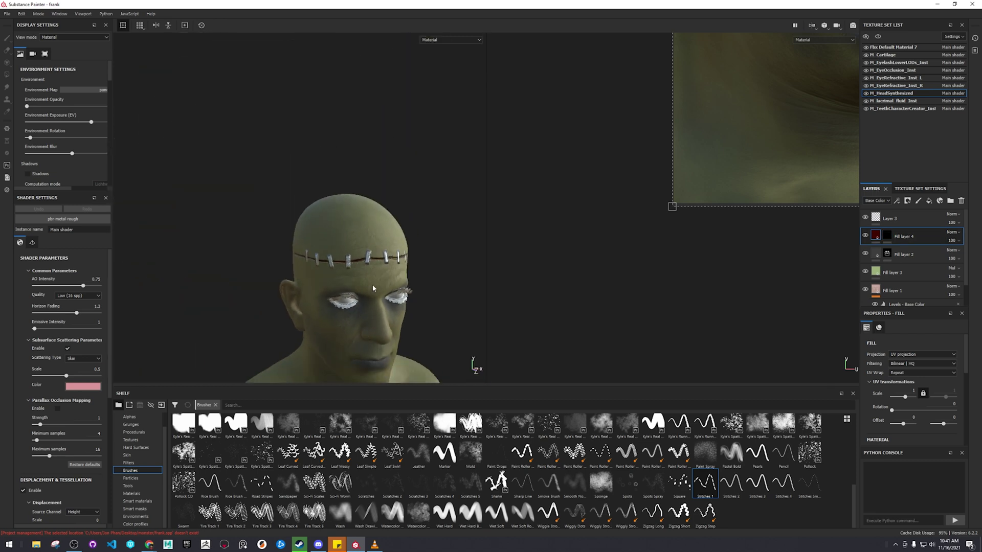
{"action": "left_click_drag", "start_coordinate": [372, 284], "coordinate": [312, 253], "text": "alt"}
{"action": "scroll", "coordinate": [454, 232], "scroll_direction": "up", "scroll_amount": 2}
{"action": "left_click_drag", "start_coordinate": [454, 231], "coordinate": [409, 238], "text": "alt"}
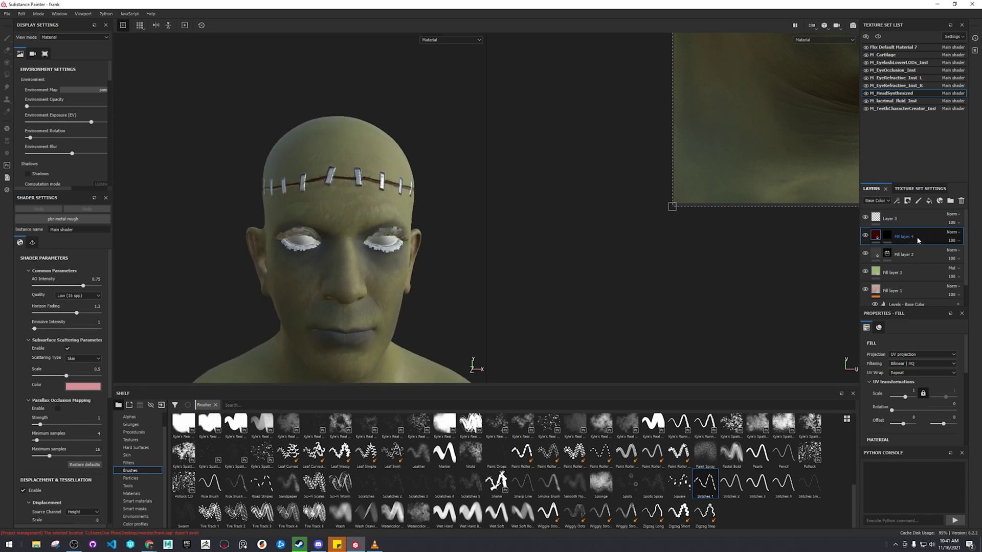
{"action": "left_click", "coordinate": [886, 238]}
{"action": "left_click", "coordinate": [875, 236]}
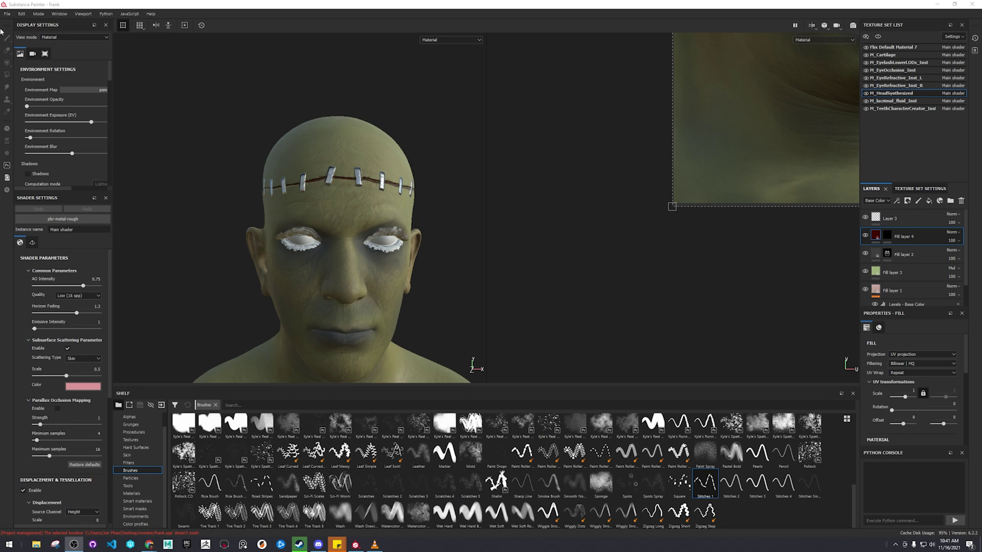
Open the texture export settings and review the global parameters and the M_HeadSynthesized output maps
{"action": "left_click", "coordinate": [7, 14]}
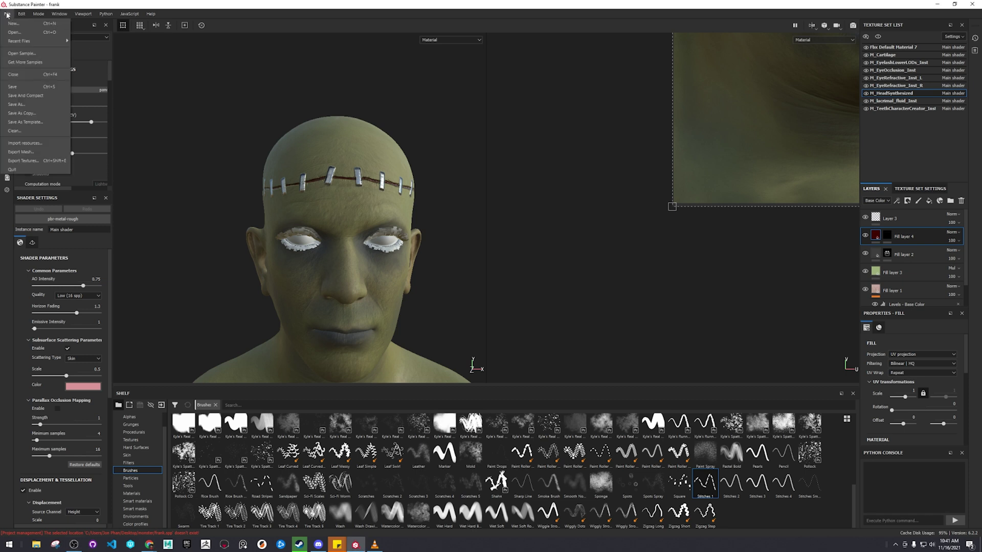
{"action": "left_click", "coordinate": [48, 160]}
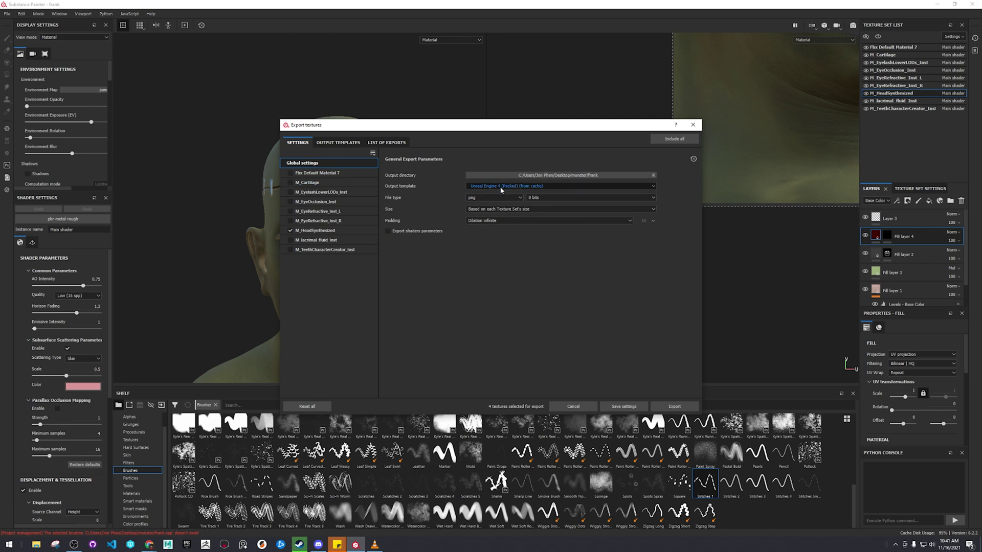
{"action": "left_click", "coordinate": [355, 234]}
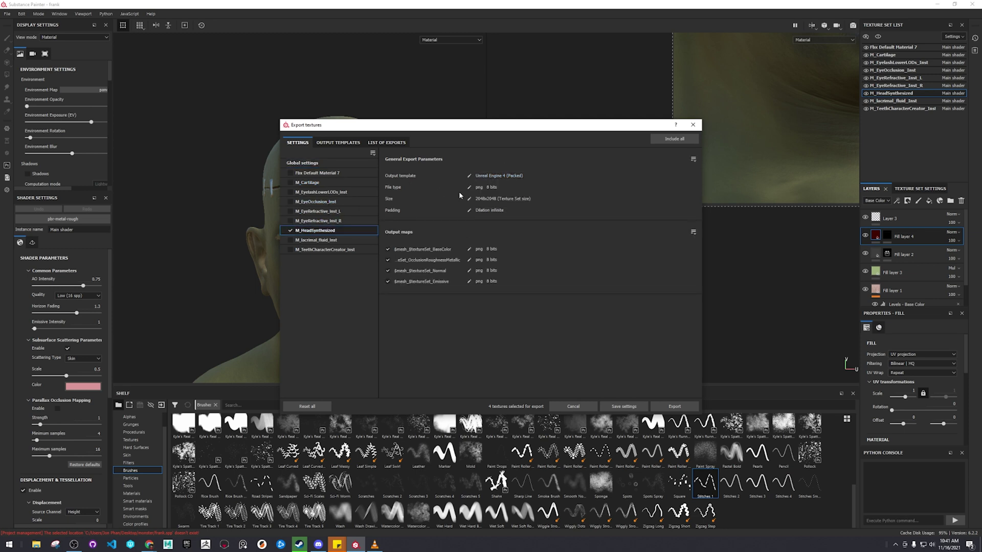
{"action": "left_click", "coordinate": [365, 163]}
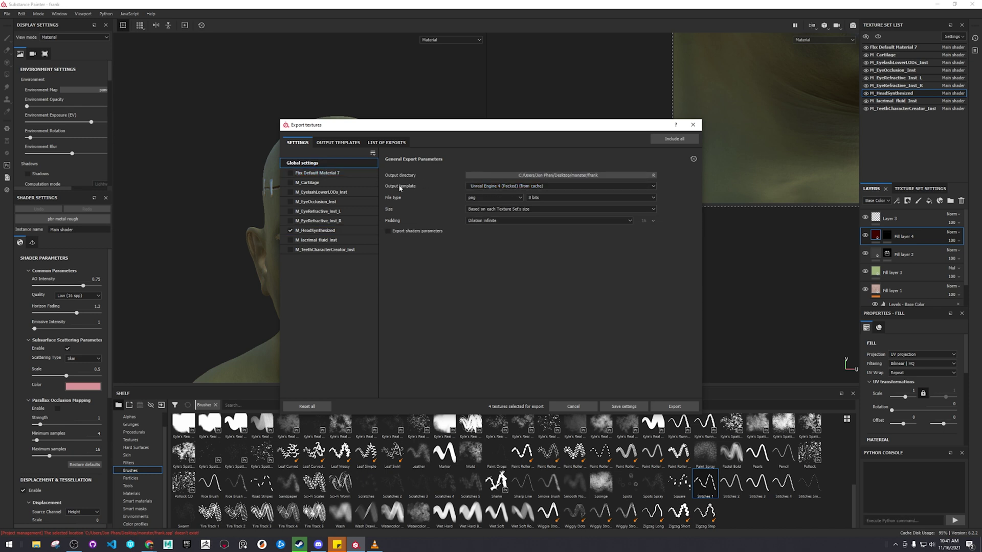
Examine the Unreal Engine 4 (Packed) output template's maps and the list of texture files for export
{"action": "left_click", "coordinate": [353, 143]}
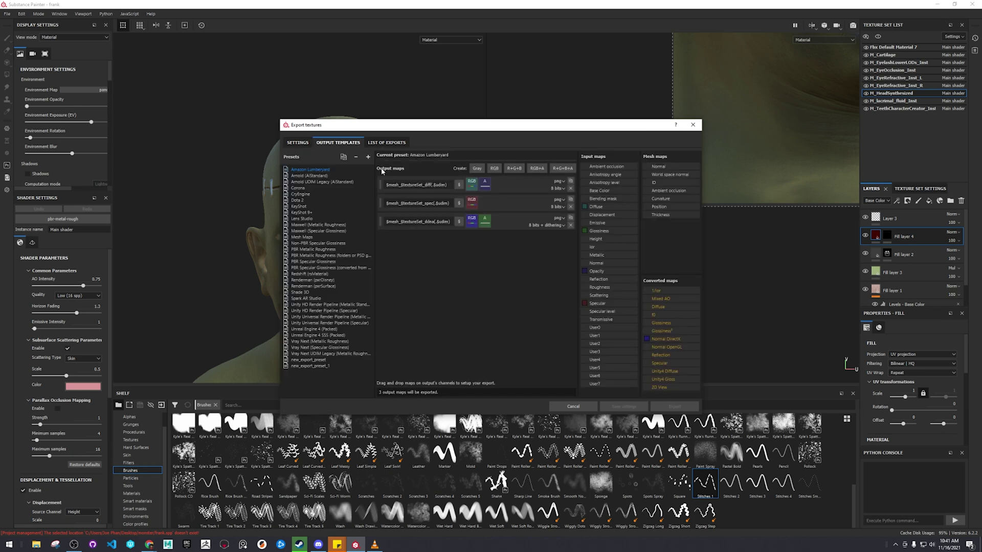
{"action": "left_click", "coordinate": [317, 329]}
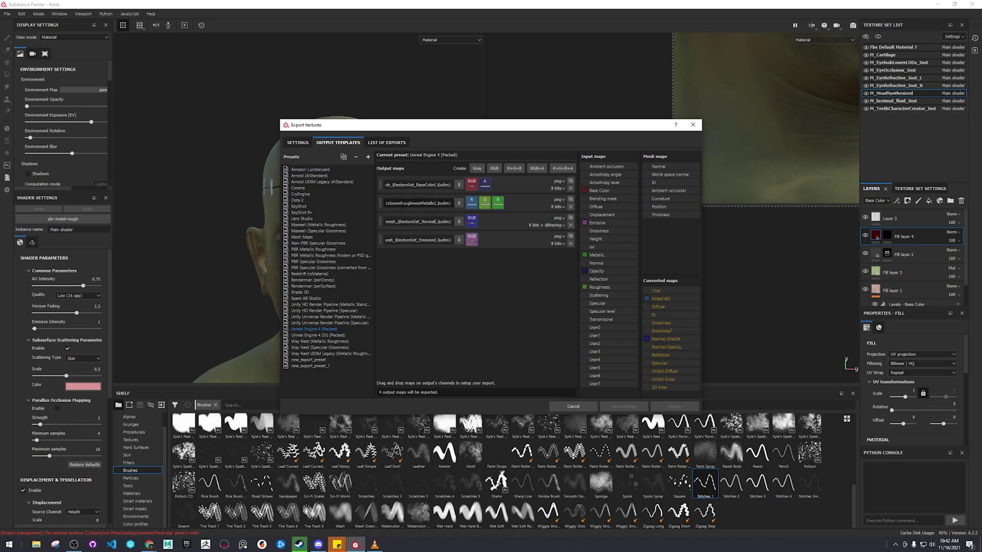
{"action": "left_click", "coordinate": [405, 222]}
{"action": "left_click", "coordinate": [387, 142]}
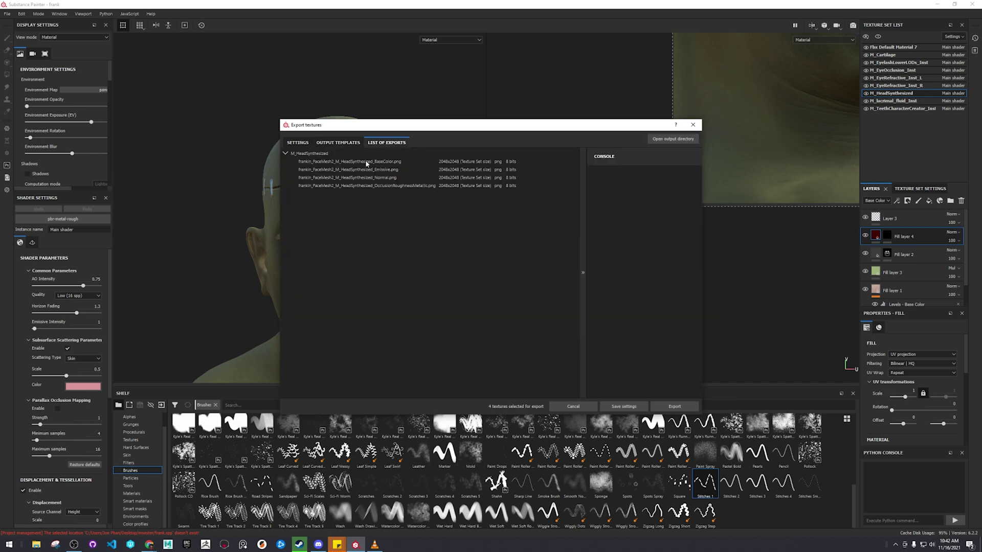
{"action": "left_click", "coordinate": [307, 143]}
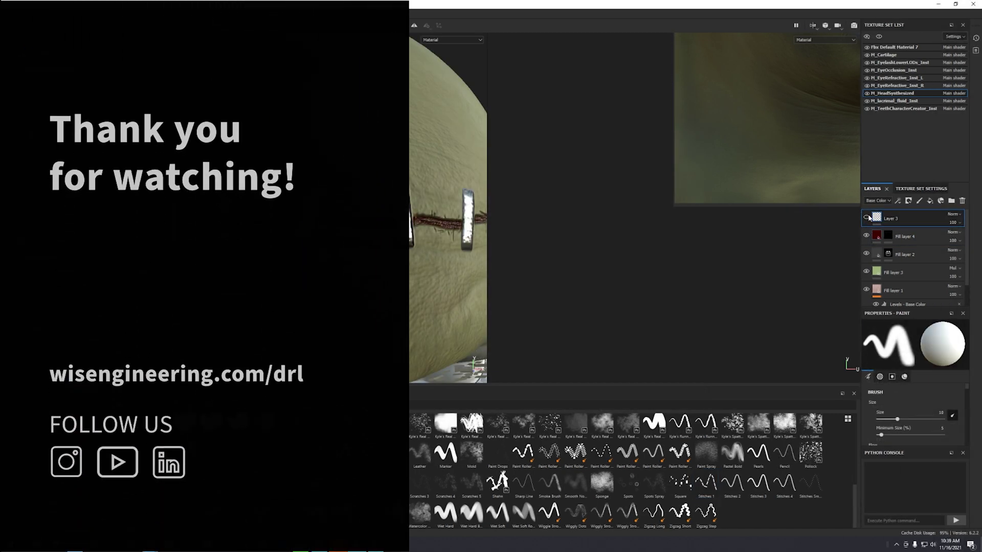
{"action": "left_click", "coordinate": [866, 217]}
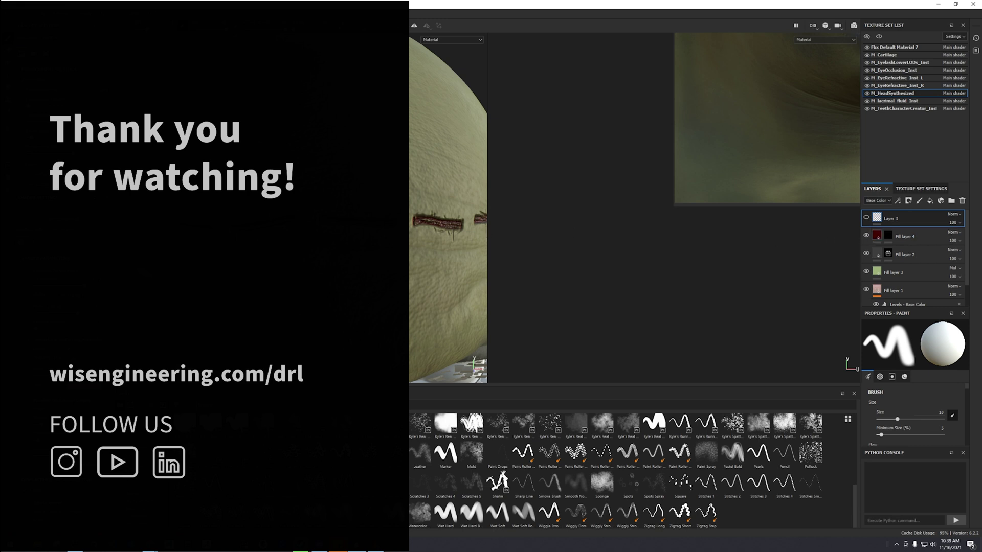
{"action": "scroll", "coordinate": [448, 215], "scroll_direction": "up", "scroll_amount": 3}
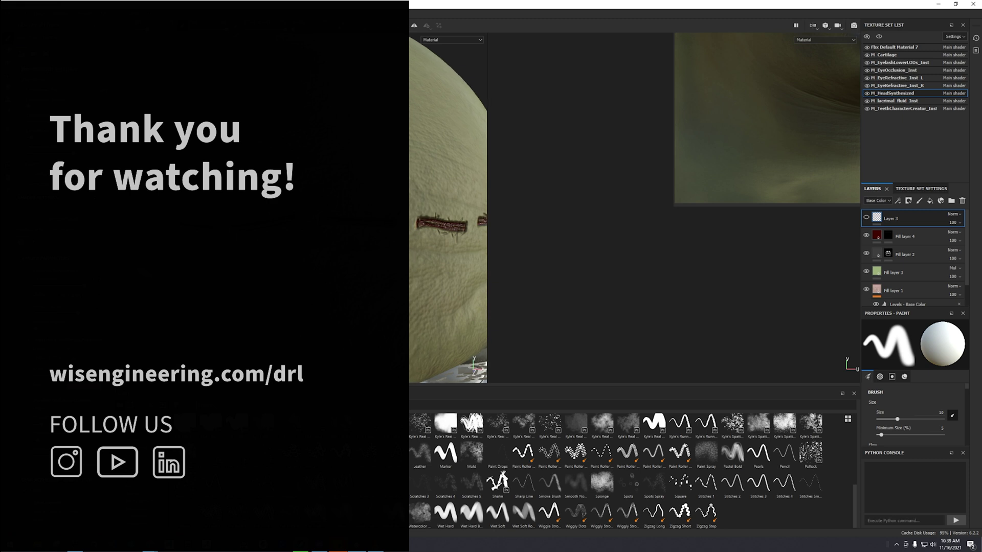